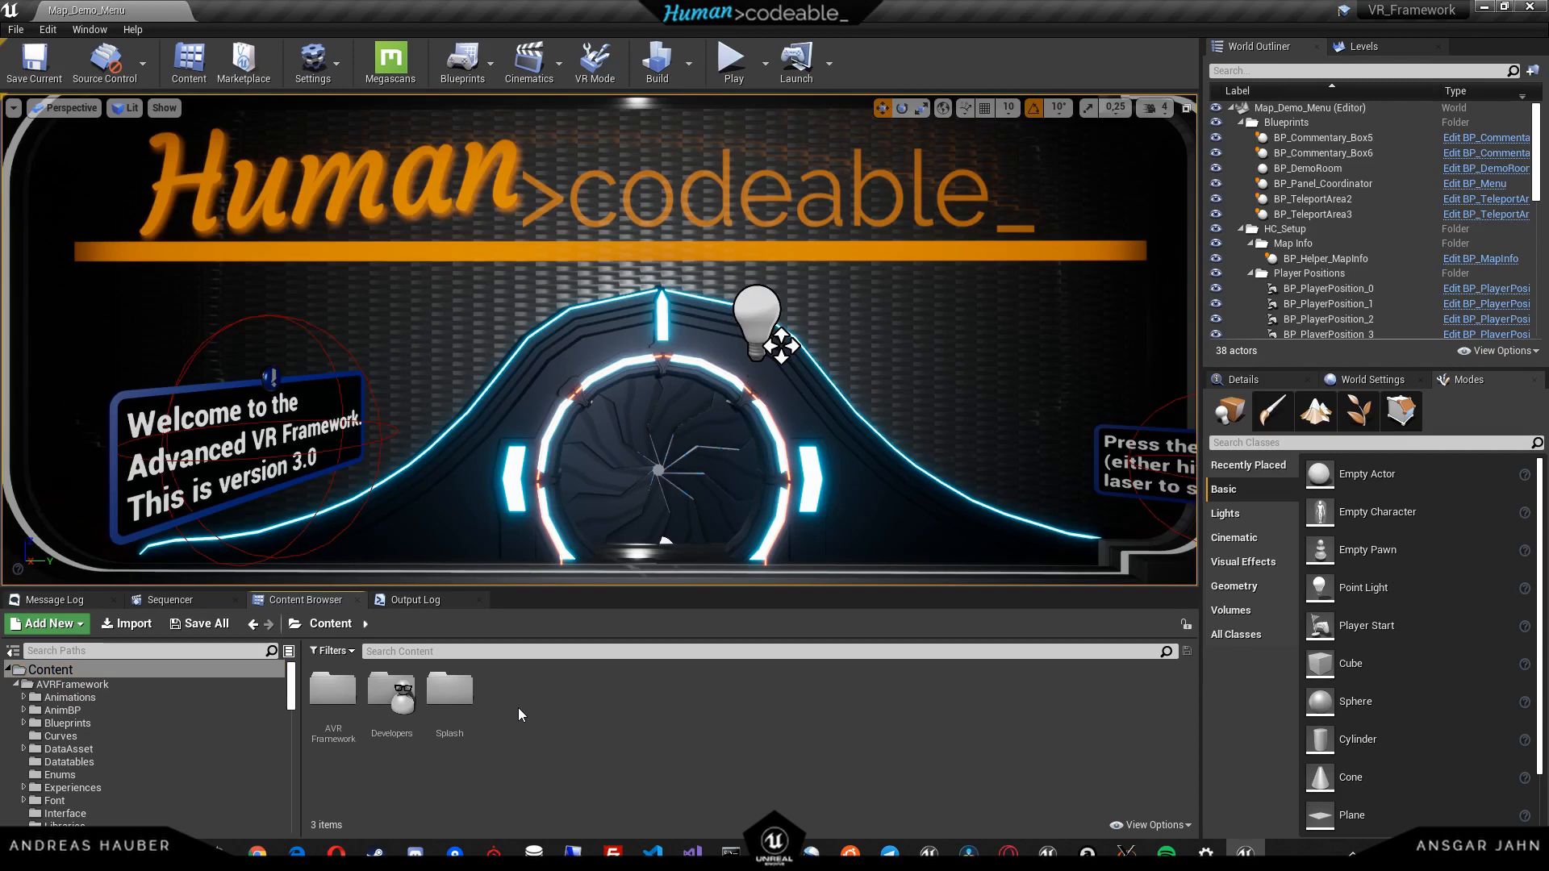
- Create a Tutorial folder in the root of Content and a Maps folder inside it
right_click(518, 708)
left_click(540, 201)
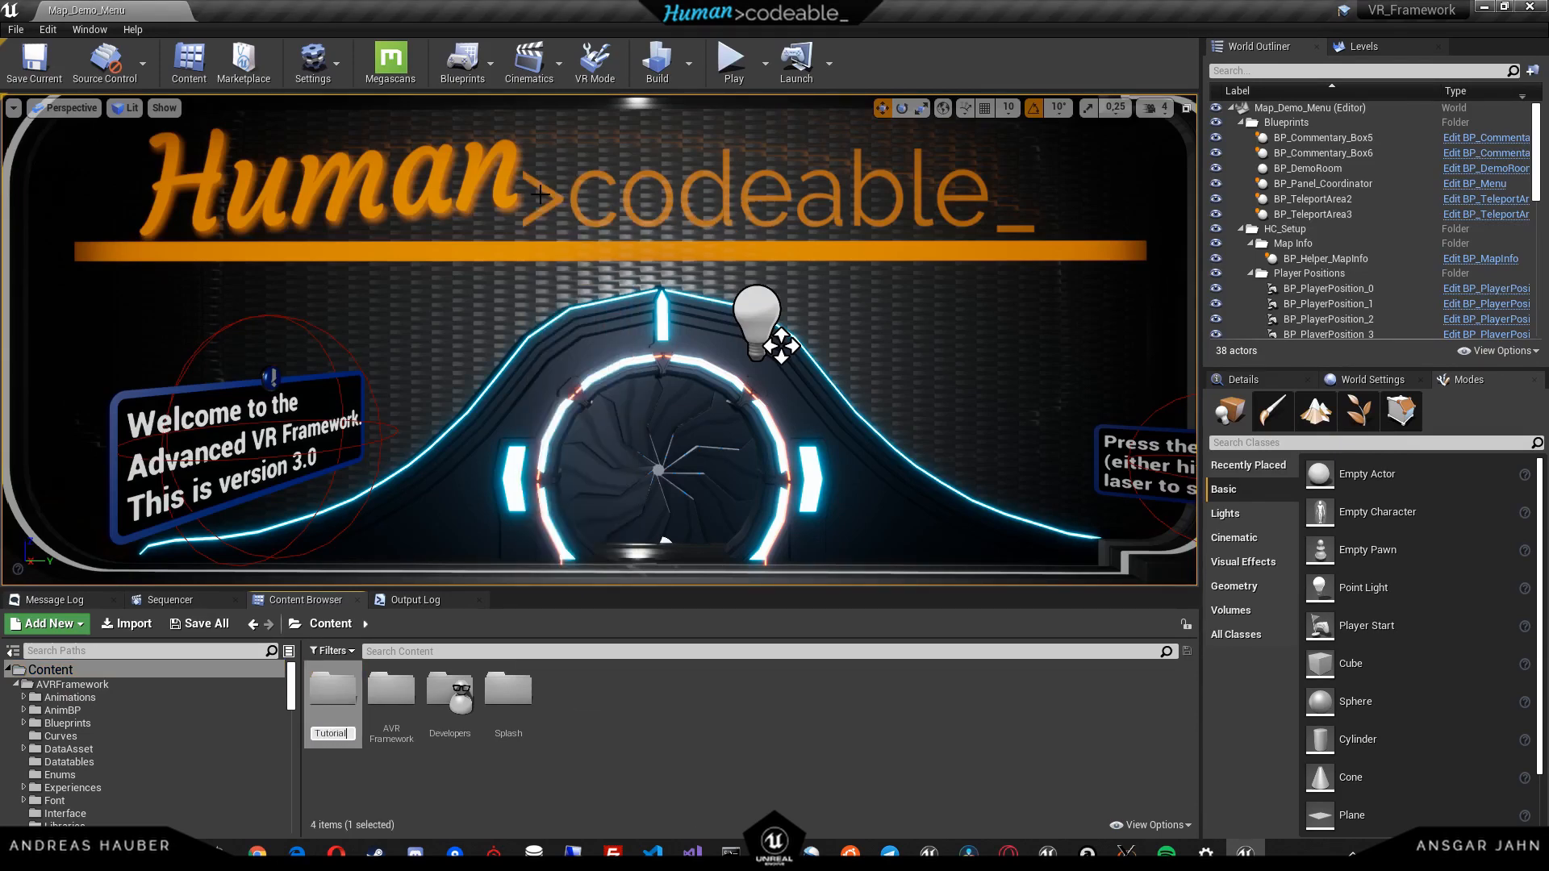
key("Return")
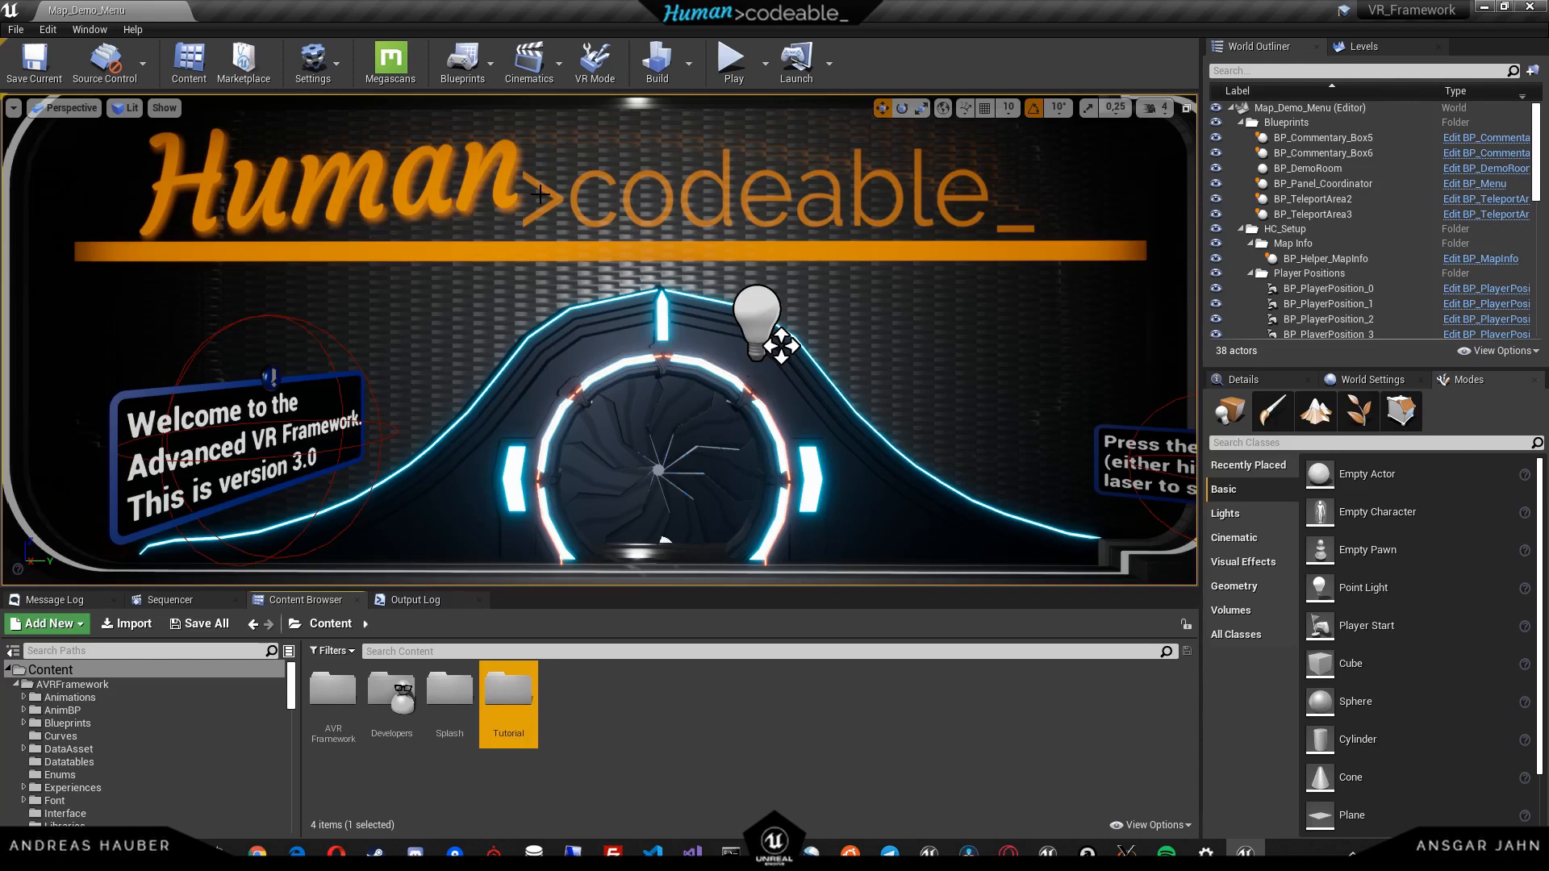
double_click(513, 710)
right_click(393, 705)
left_click(436, 199)
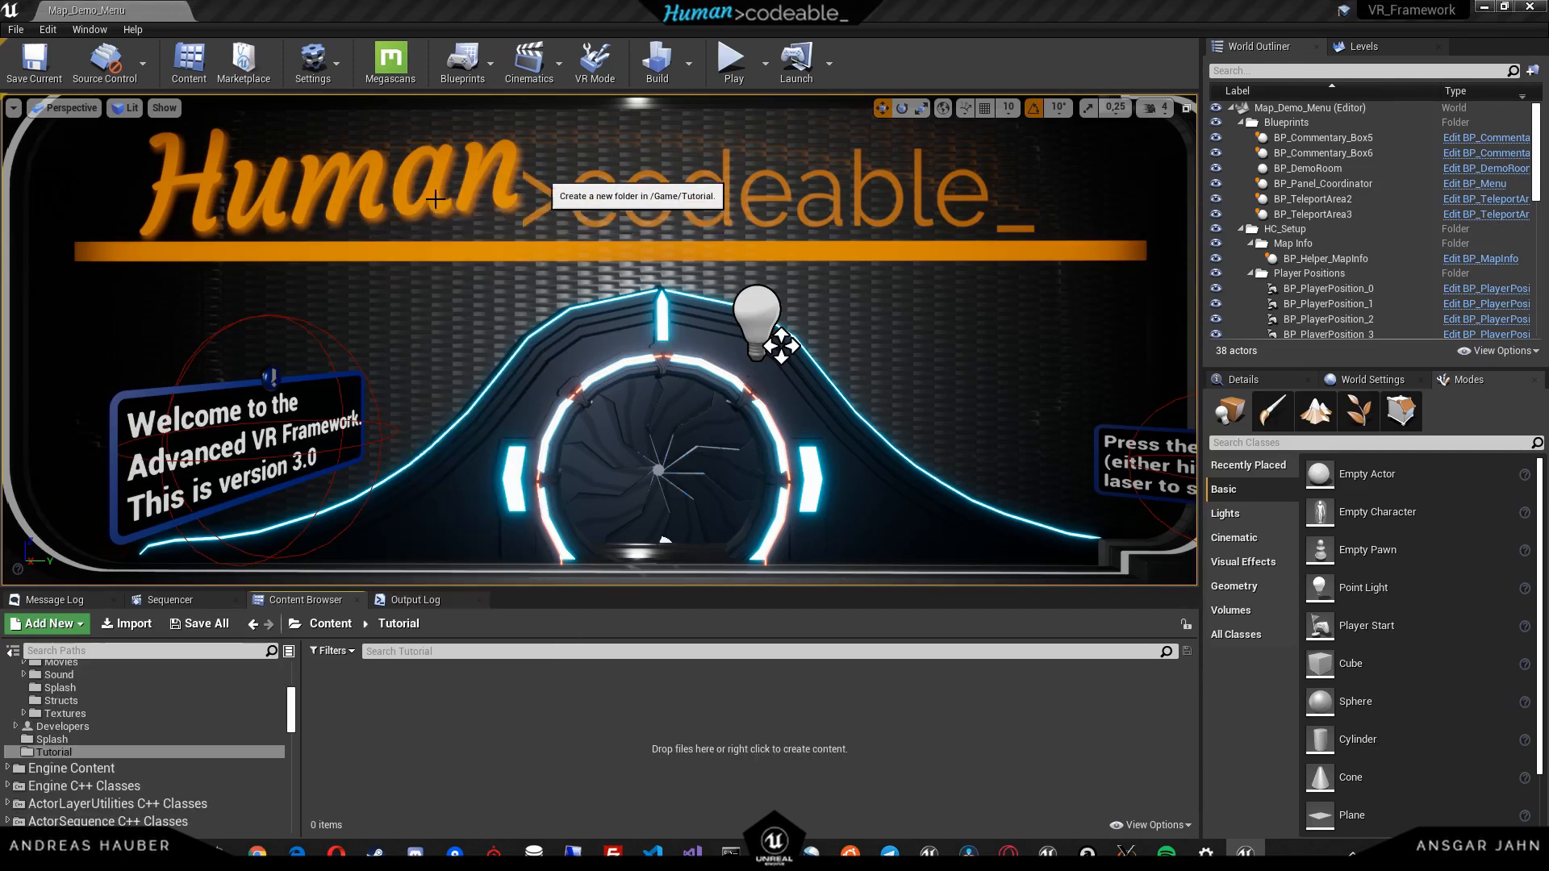
key("Return")
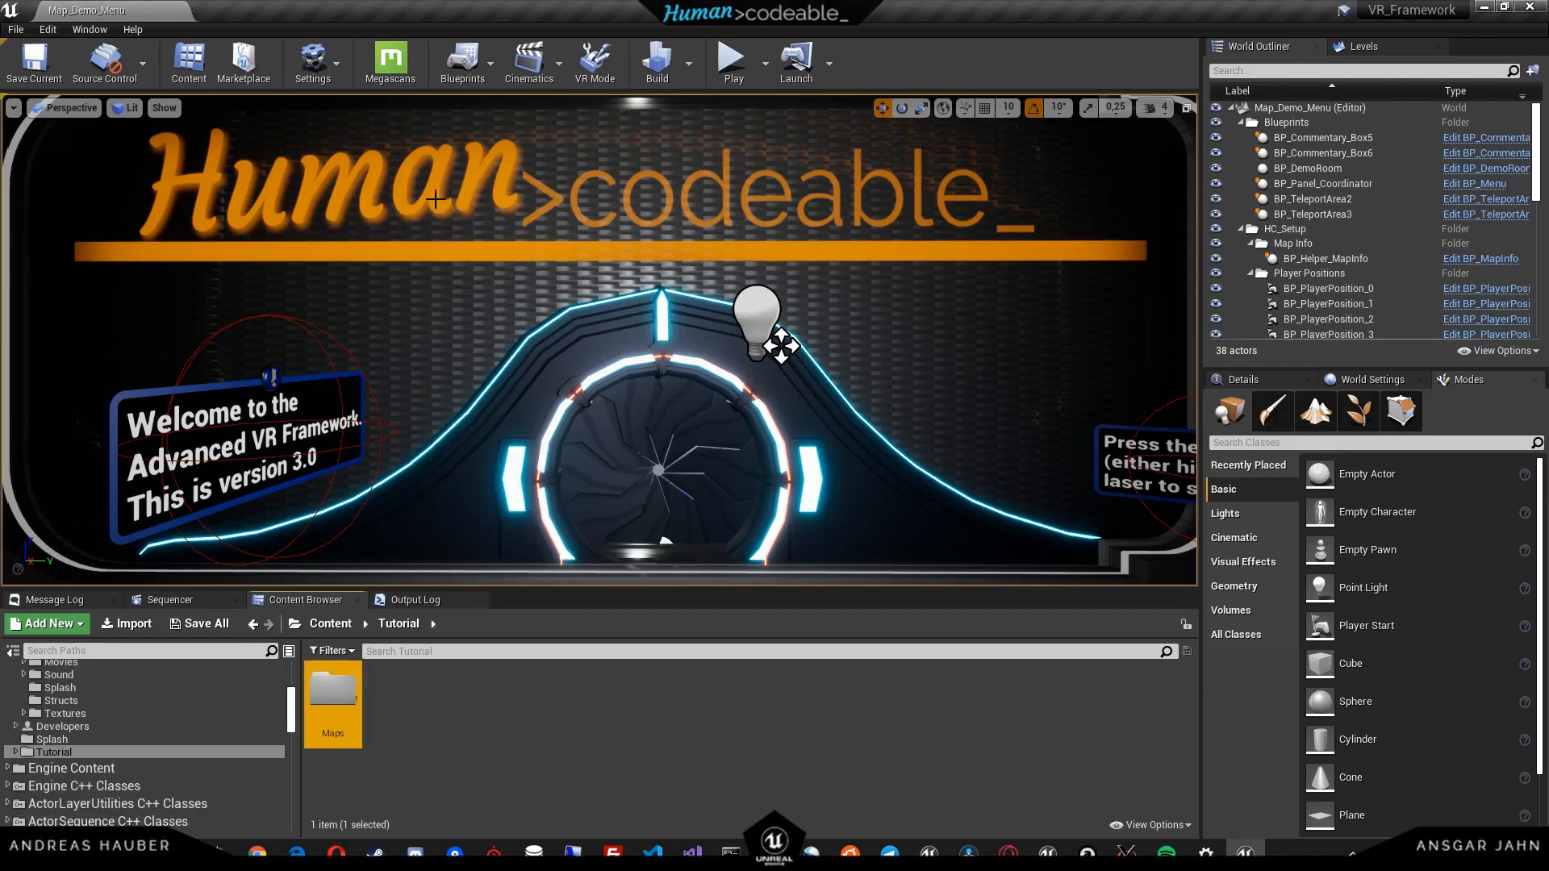
- Create a new level from the template that includes a floor, sky sphere, lighting and player start
left_click(15, 28)
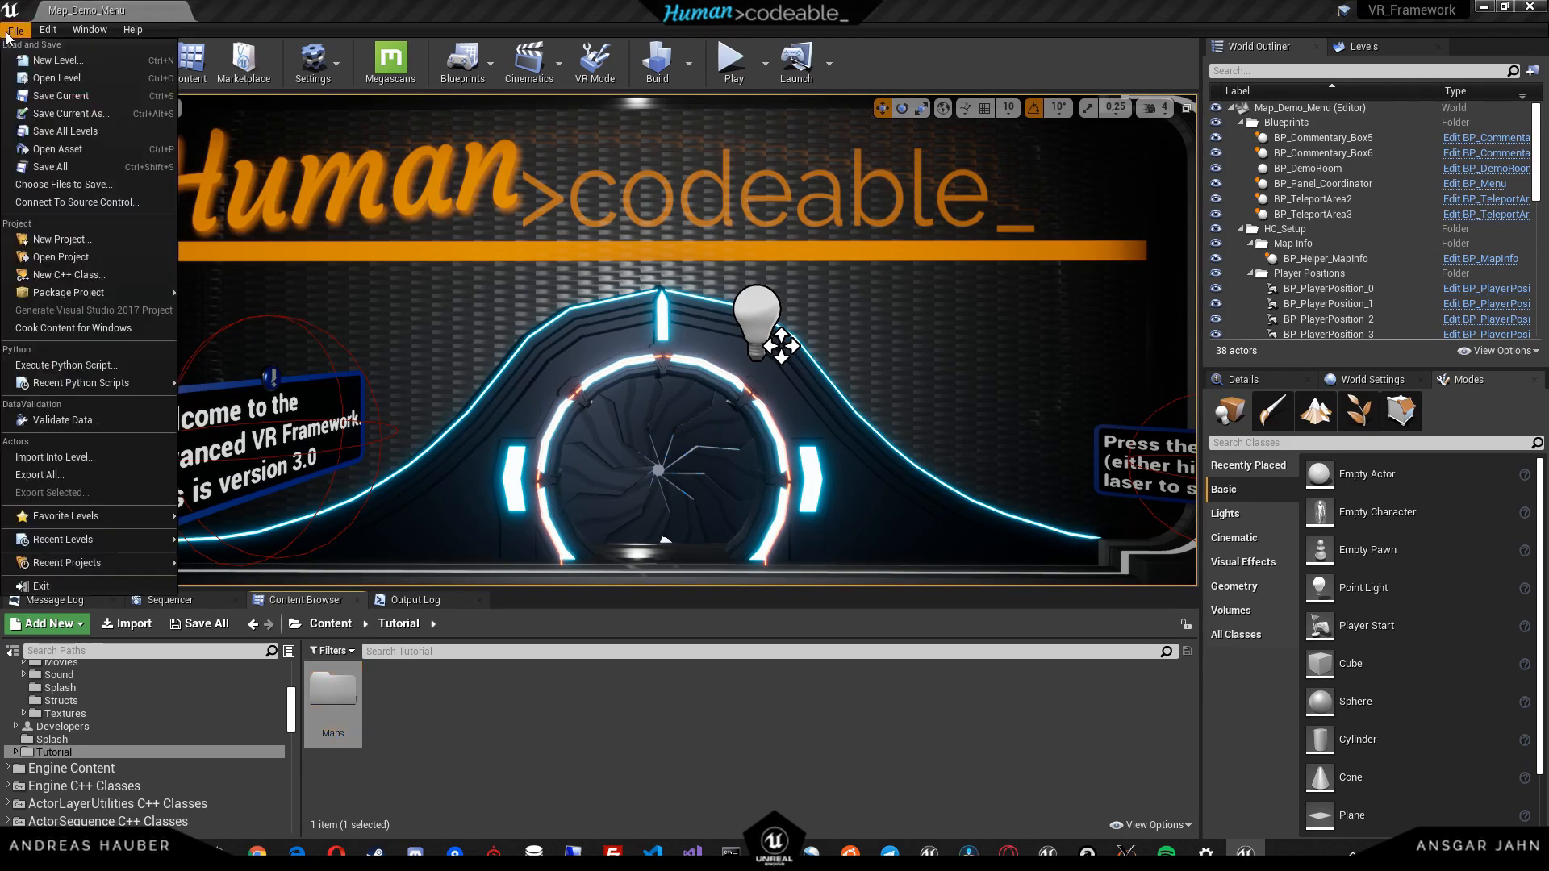
left_click(38, 71)
left_click(610, 346)
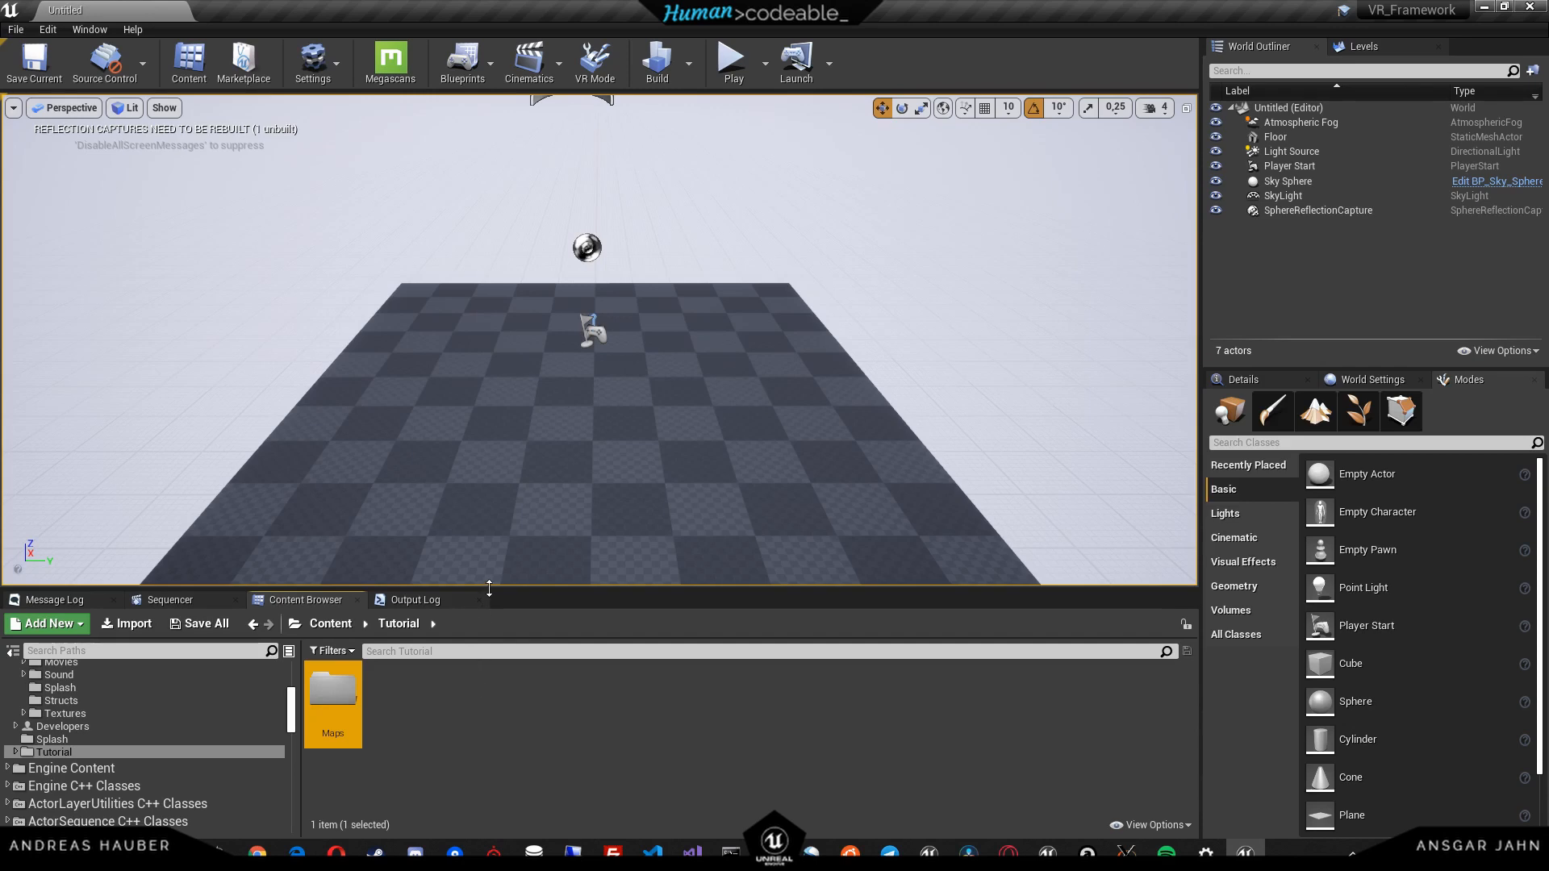
right_click_drag(505, 429, 638, 430)
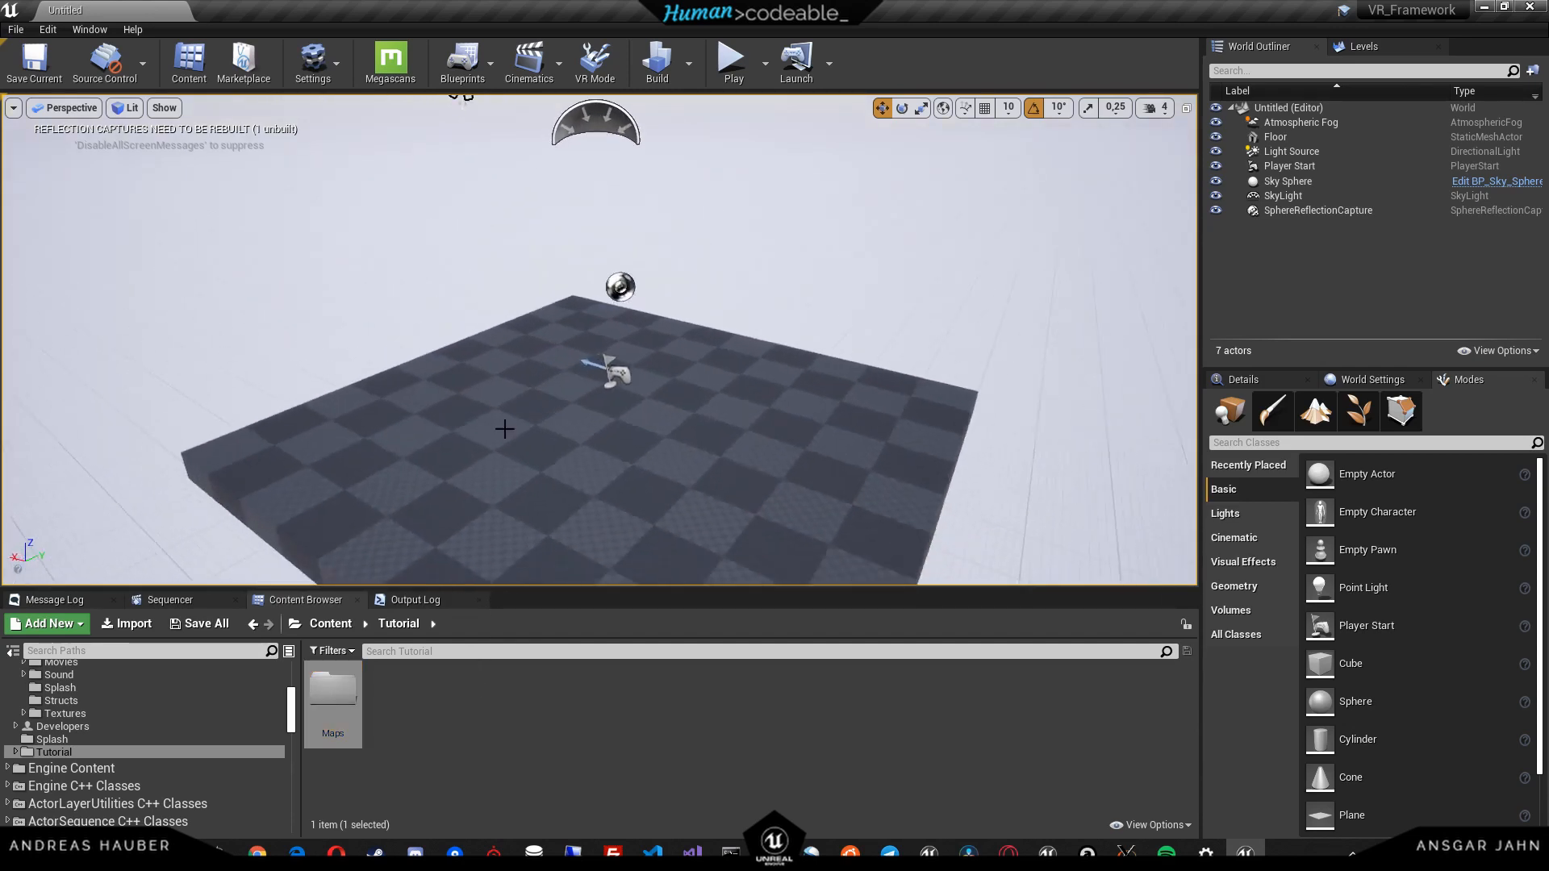
- Save the new level as Map_Tutorial_01 in the Tutorial/Maps folder
left_click(5, 34)
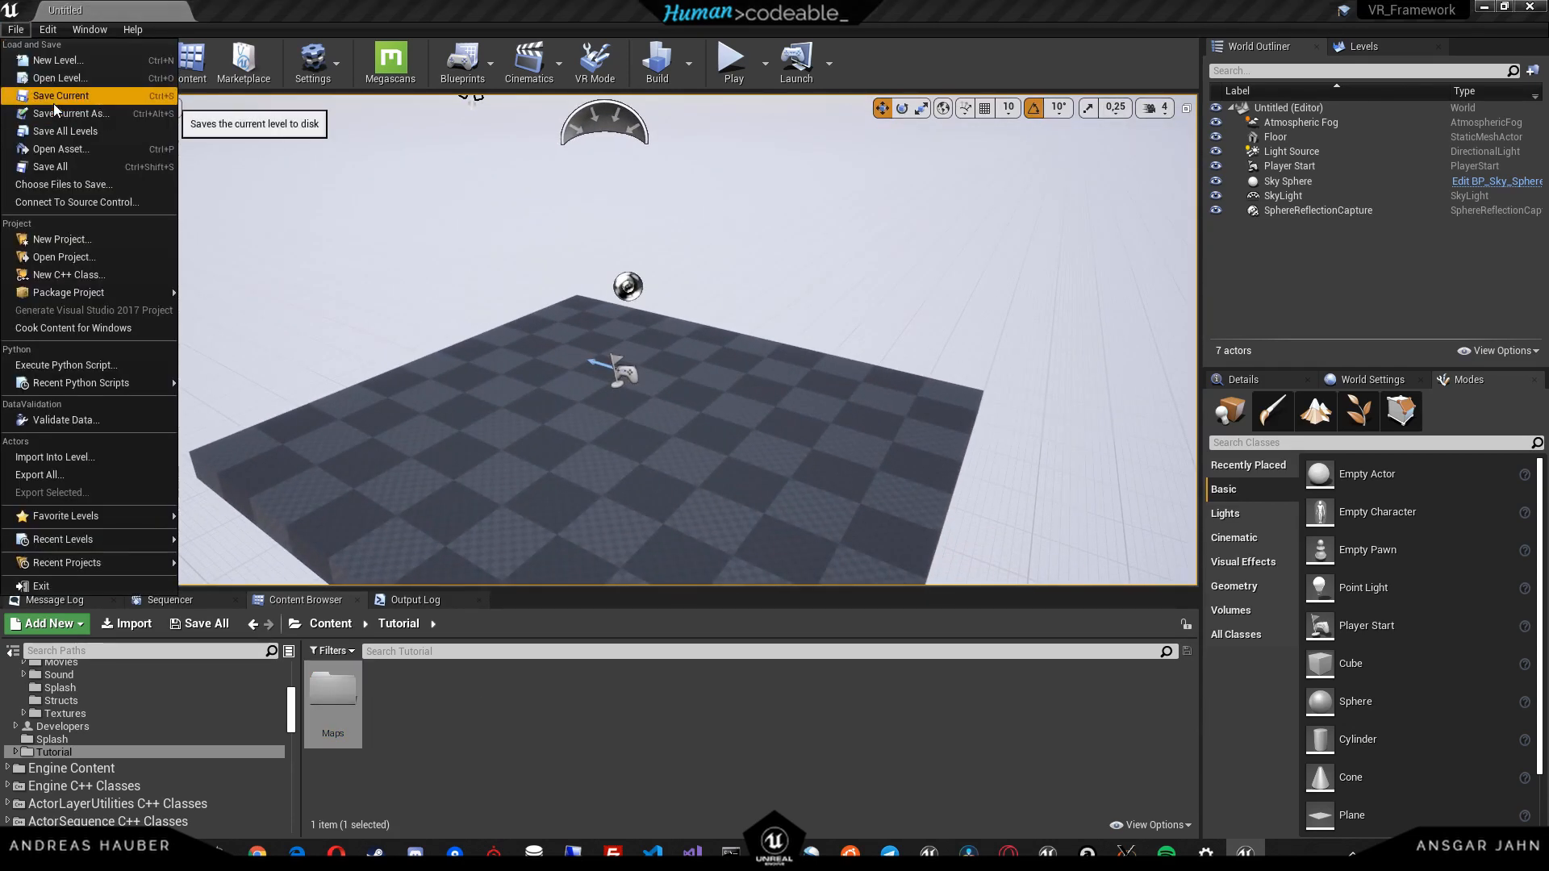
left_click(53, 103)
scroll(351, 565, "down", 8)
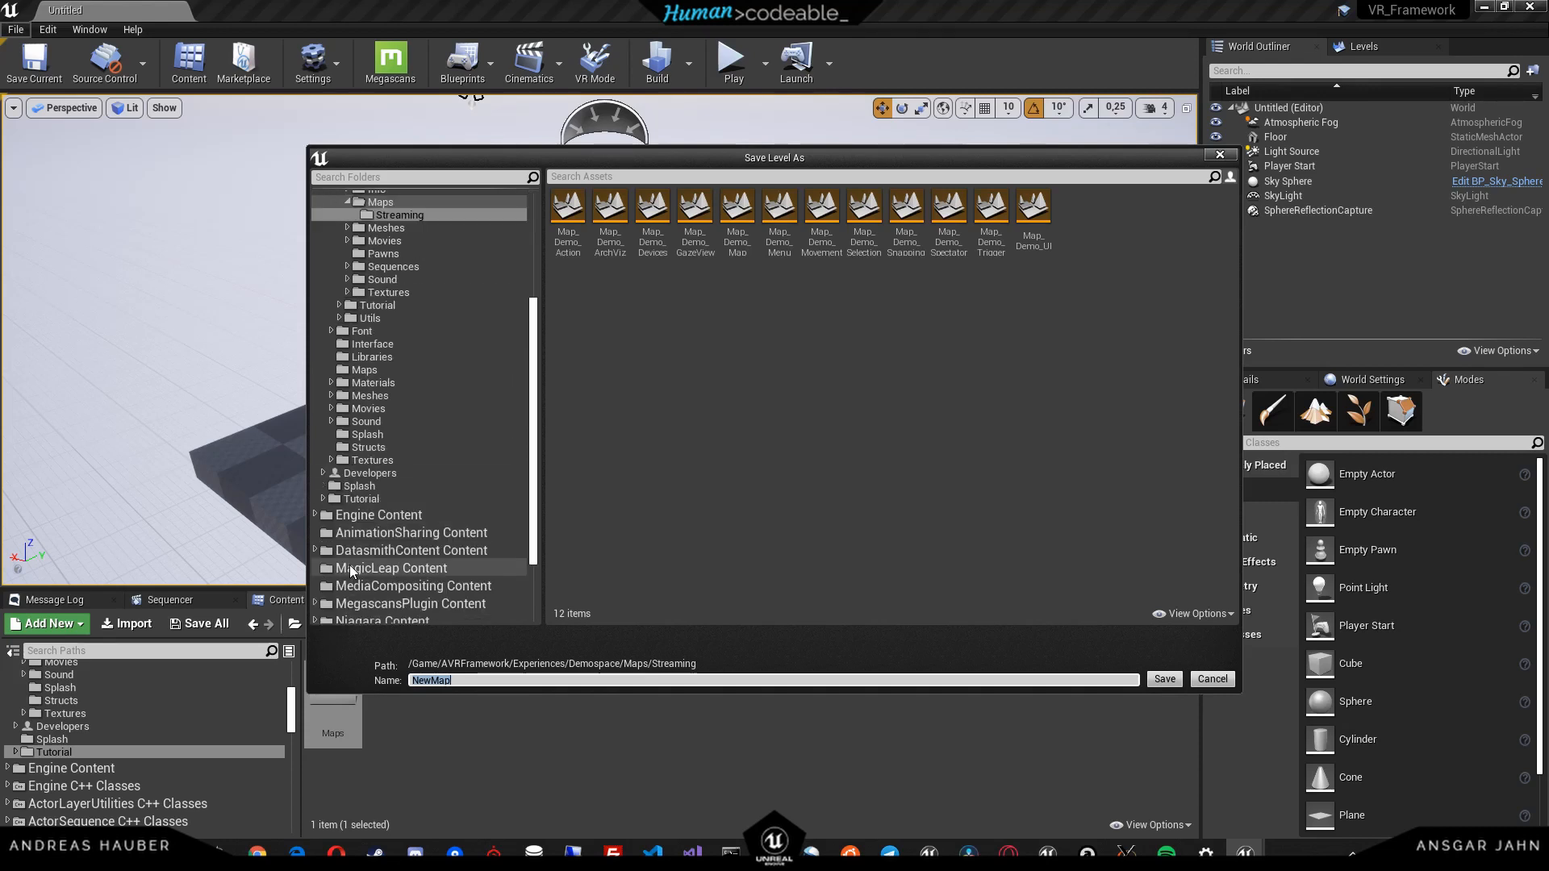
left_click(322, 371)
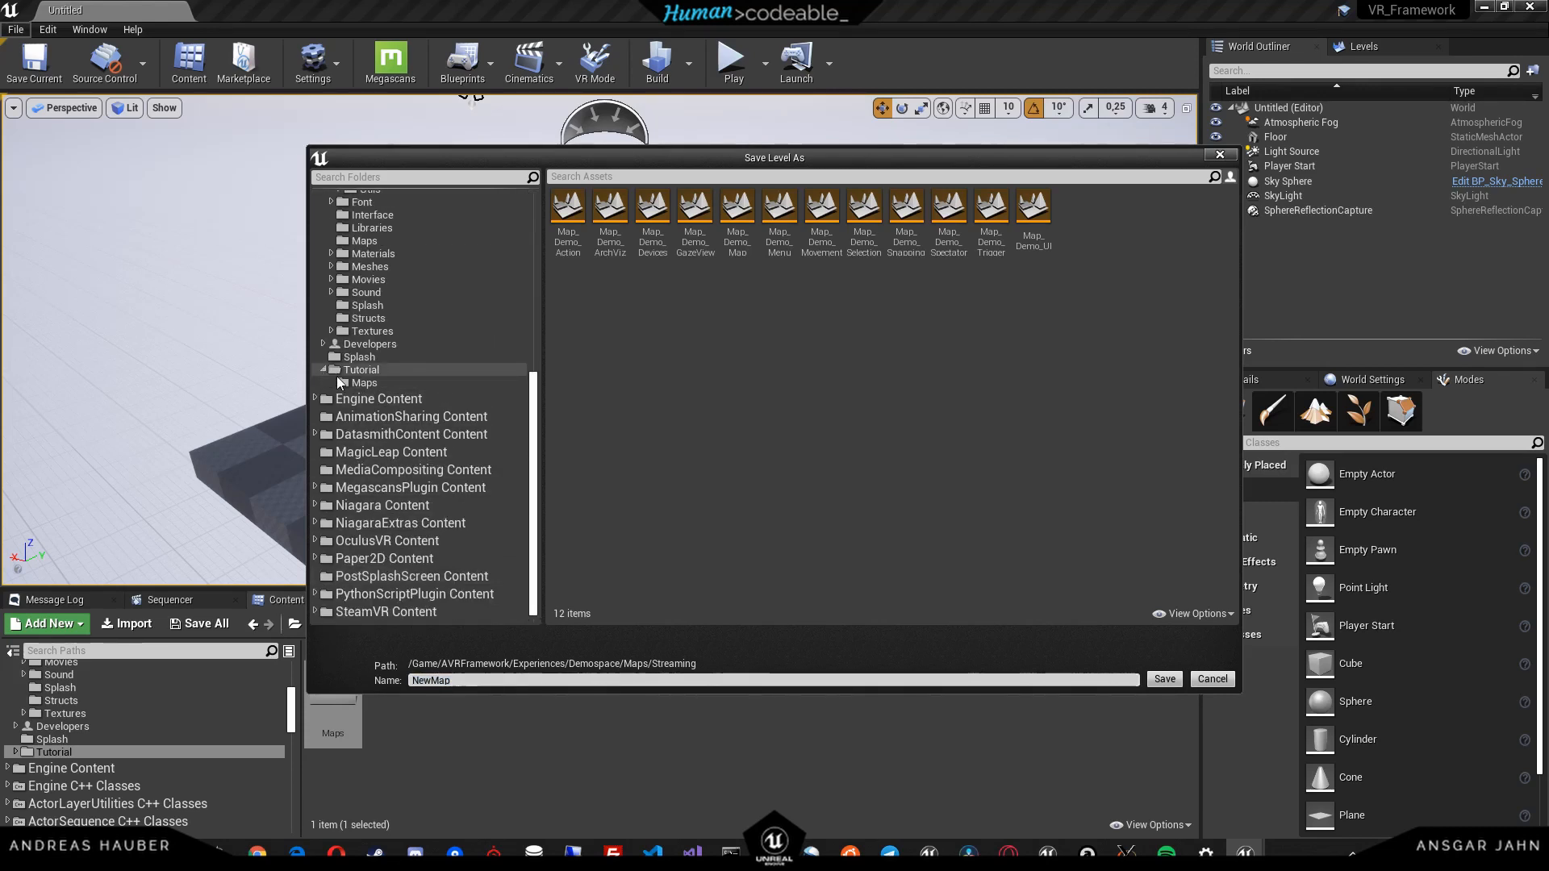
left_click(370, 385)
left_click(531, 678)
type("Ma")
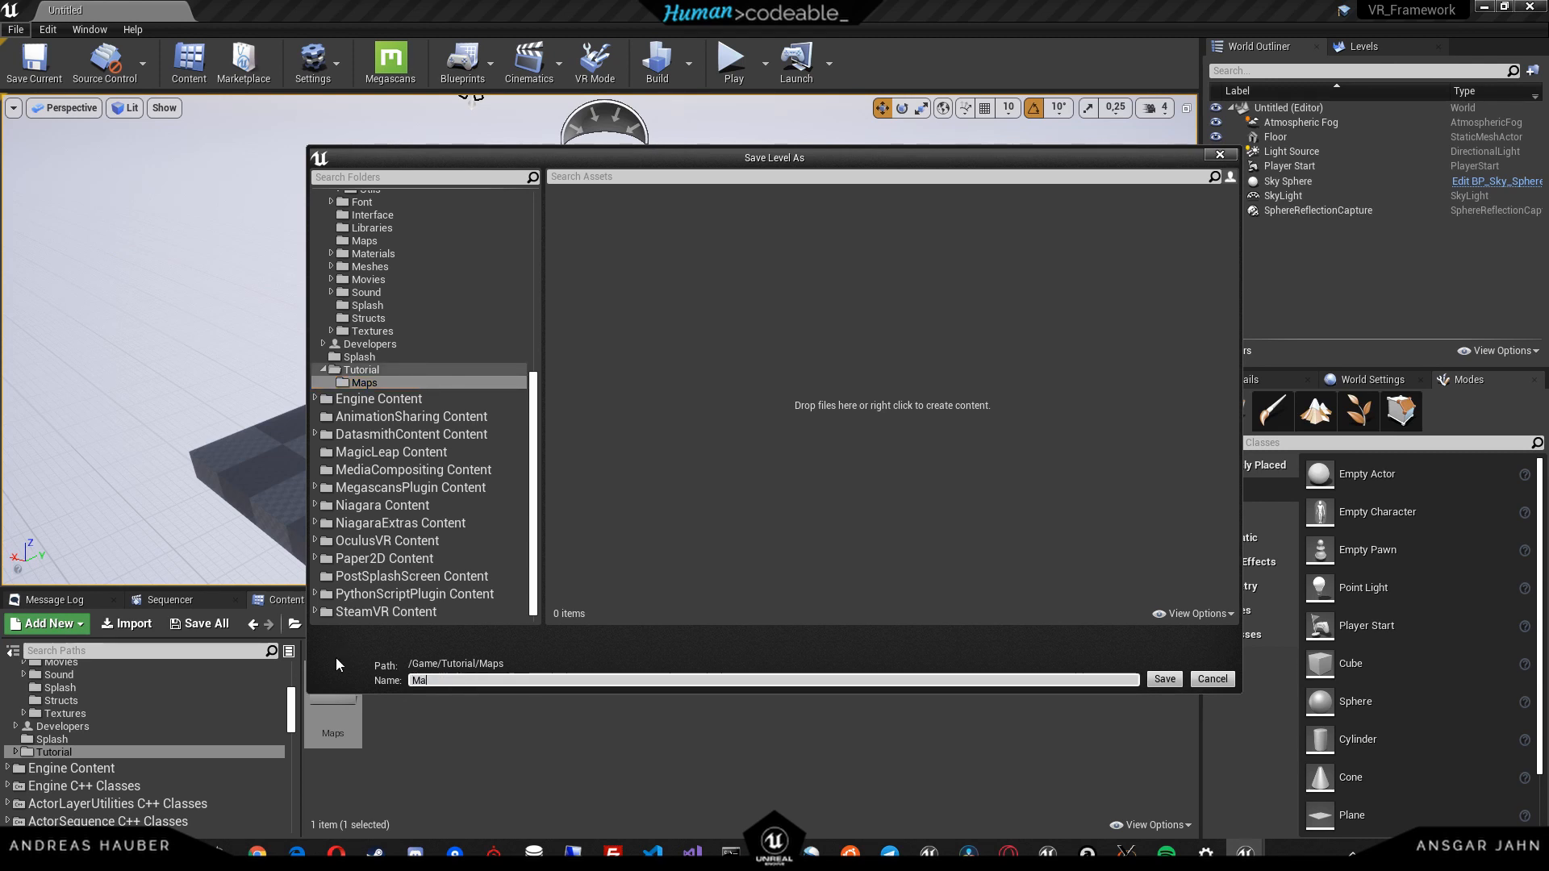
type("p_Tutorial_01")
left_click(1165, 679)
- Delete the Player Start actor from the level
right_click_drag(752, 456, 495, 172)
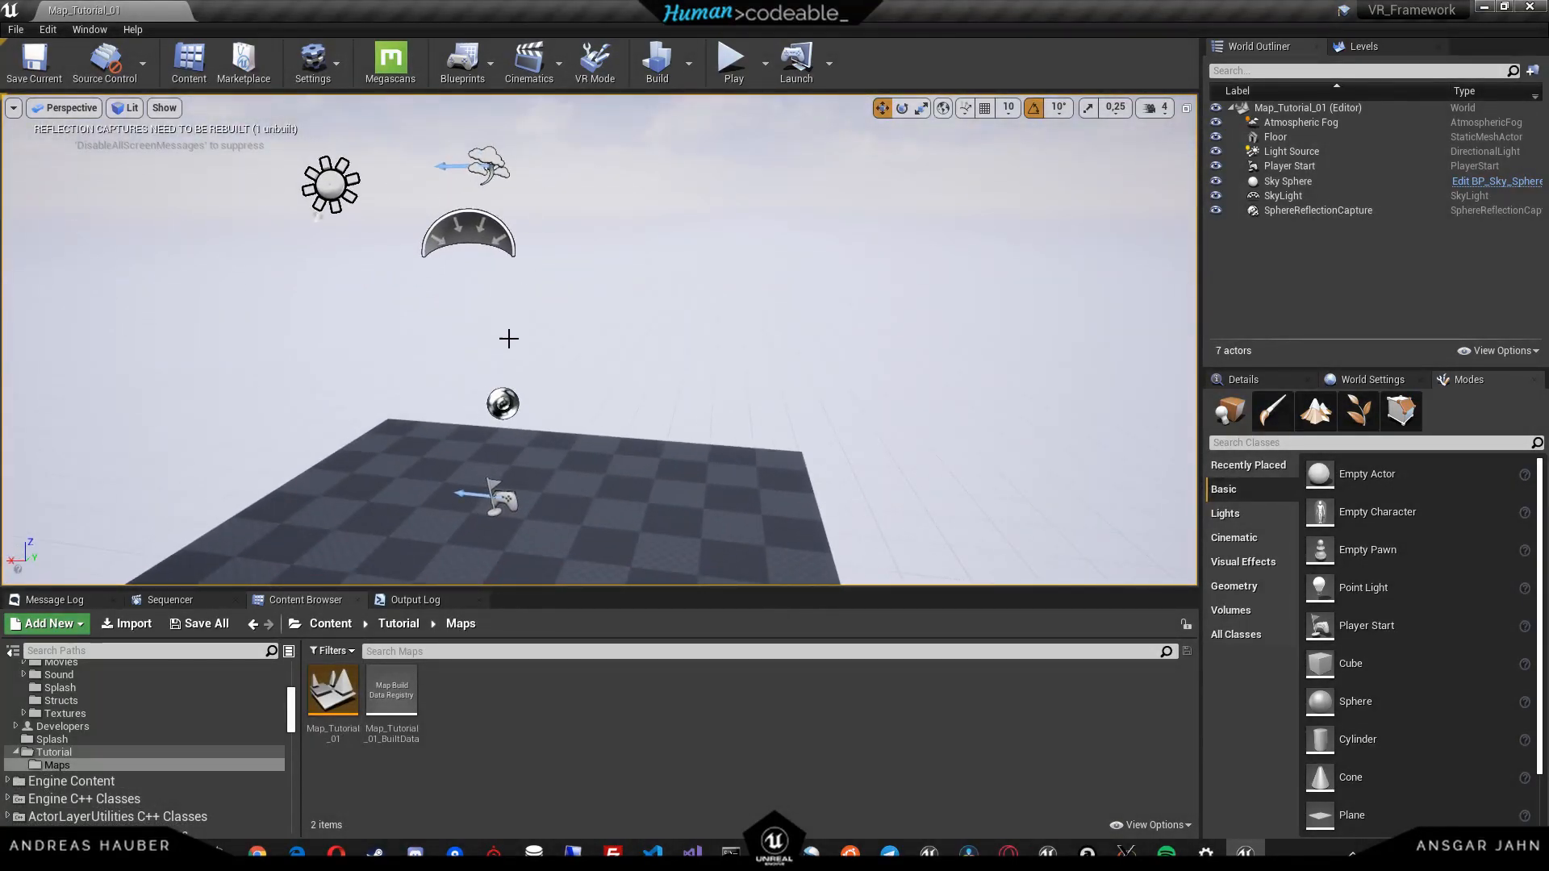
left_click(1288, 167)
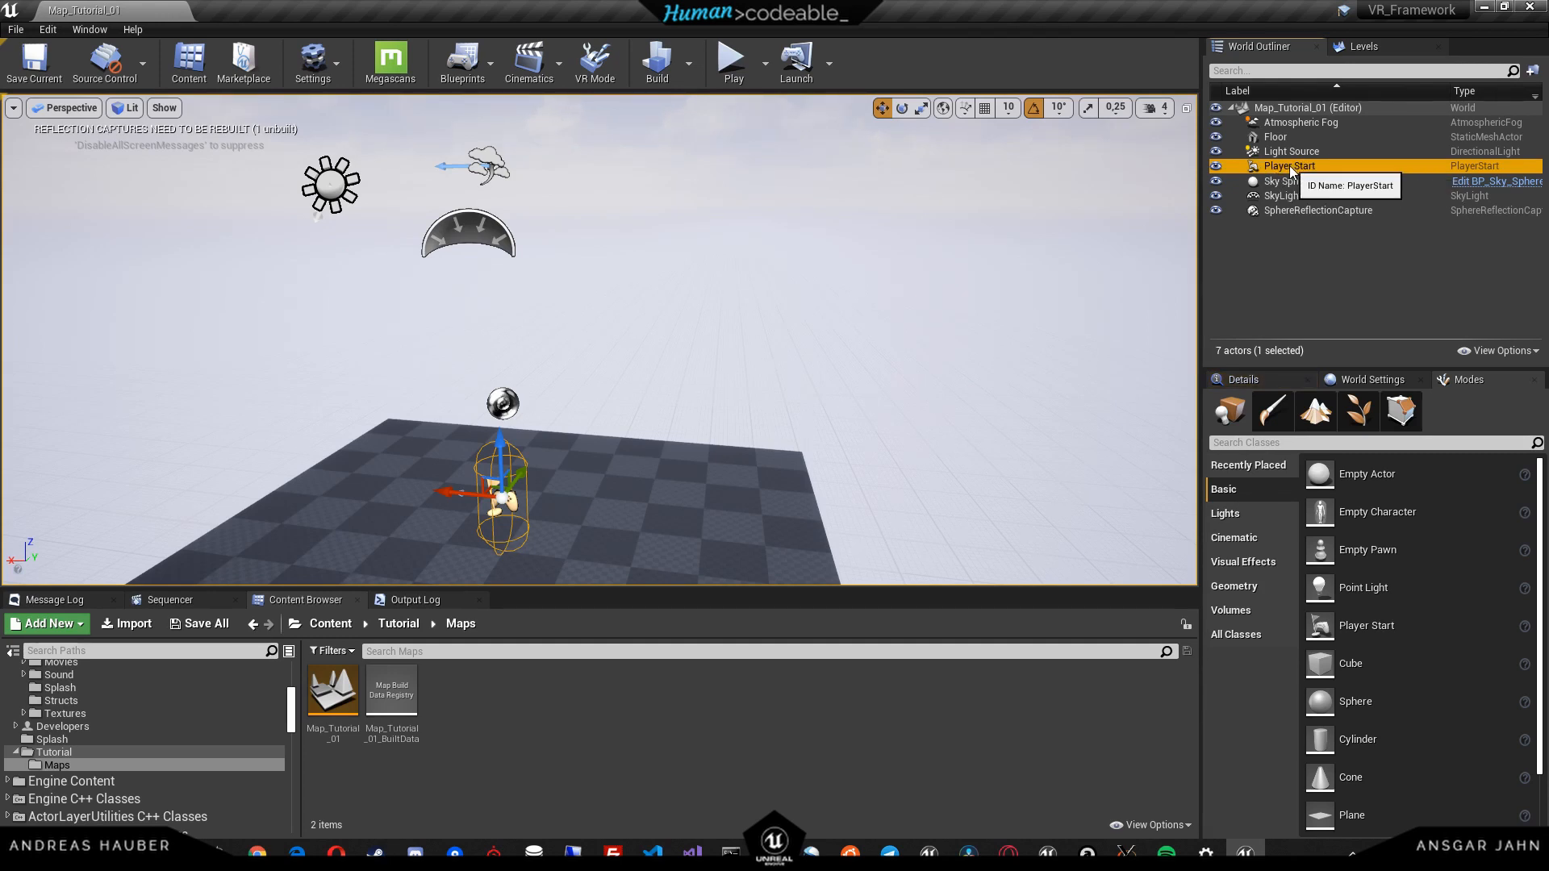
key("Delete")
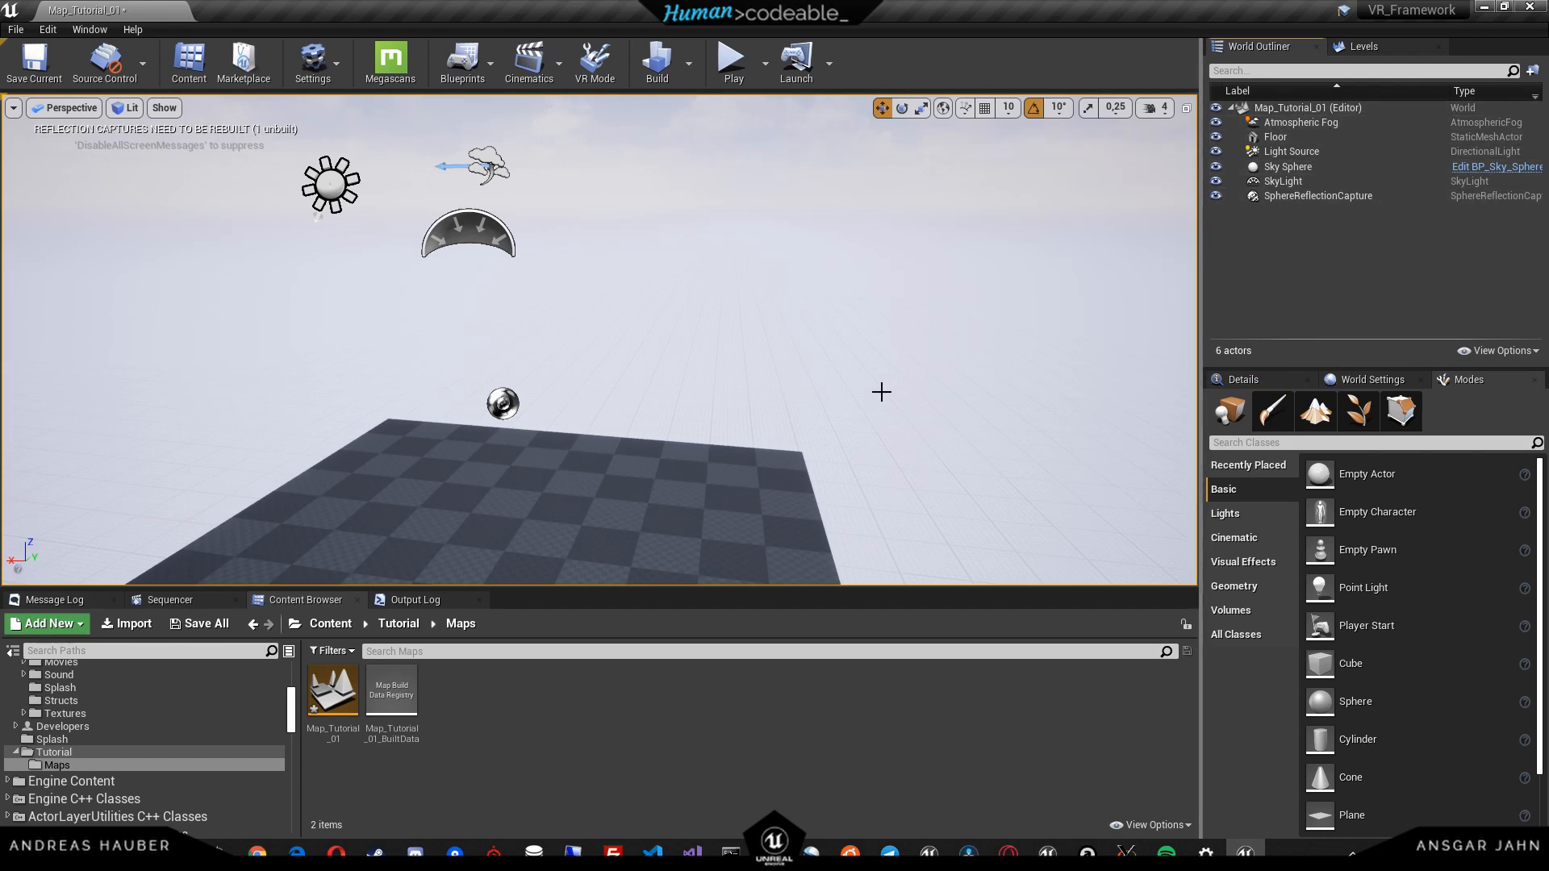
- Raise the sphere reflection capture high above the floor, past the other actor icons, and save the level
left_click(506, 402)
left_click_drag(506, 348, 482, 144)
right_click_drag(482, 144, 720, 434)
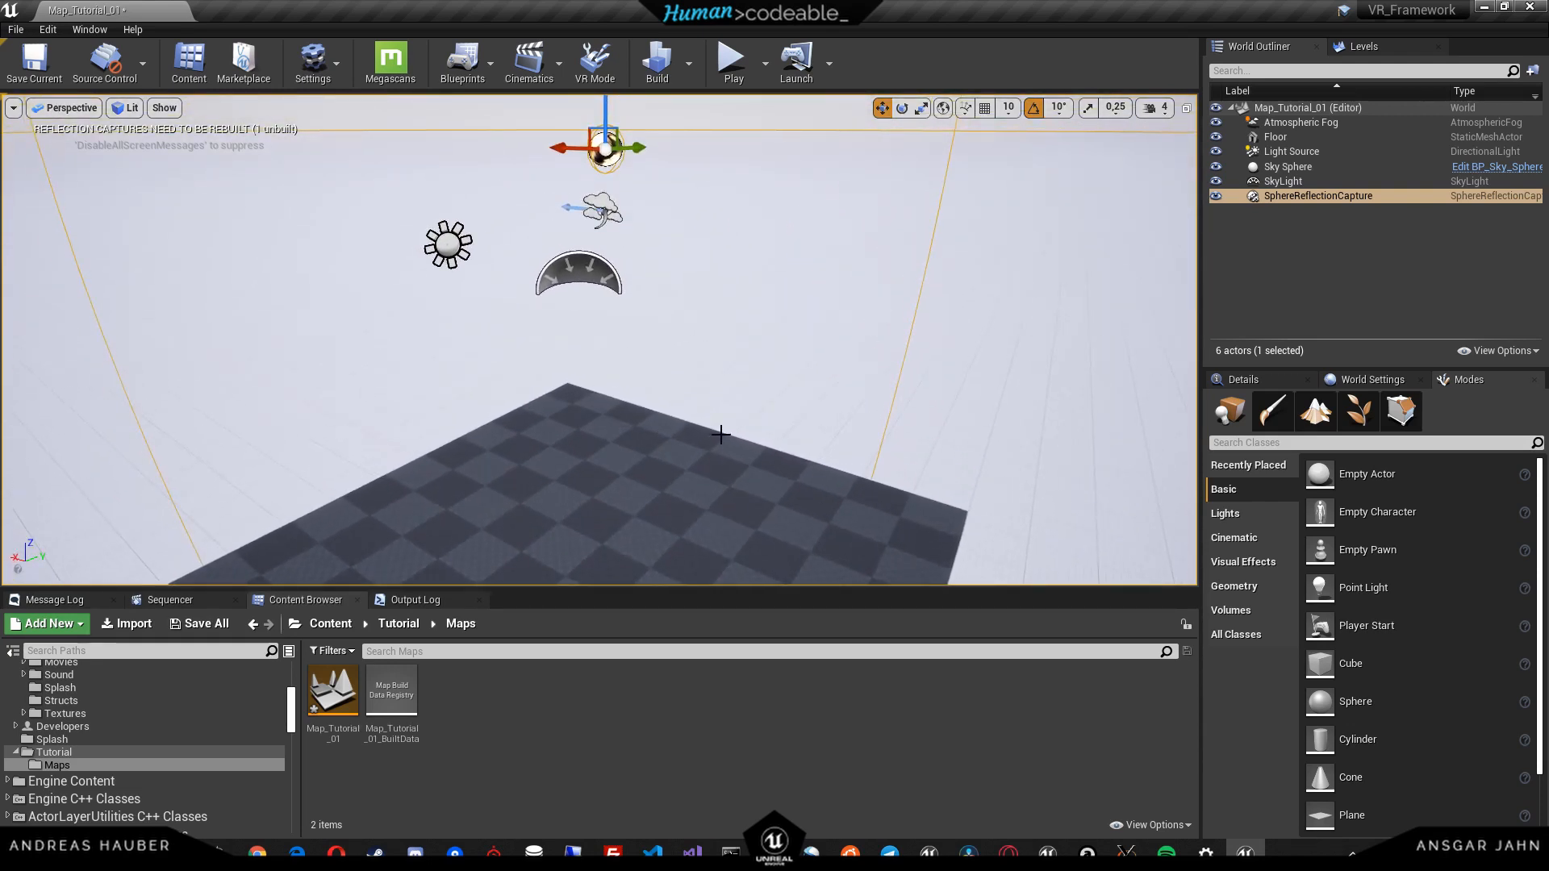
key("ctrl+s")
- Run the EU_Widget editor utility widget from AVRFramework/Blueprints/EditorScripting and place its window beside the floor in the viewport
scroll(292, 711, "up", 5)
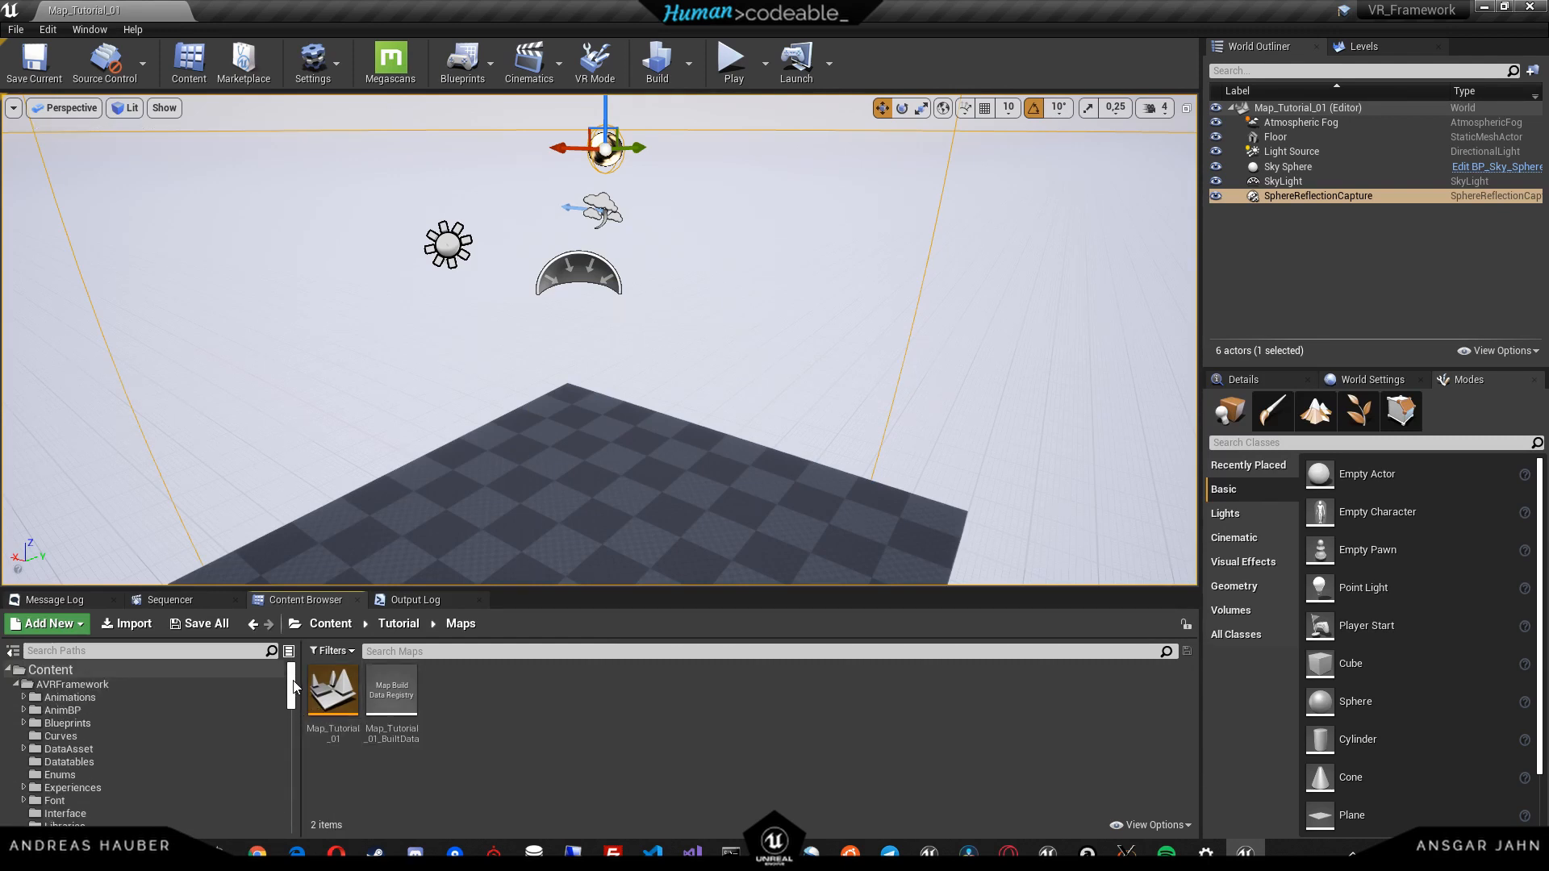
left_click(104, 686)
left_click(420, 652)
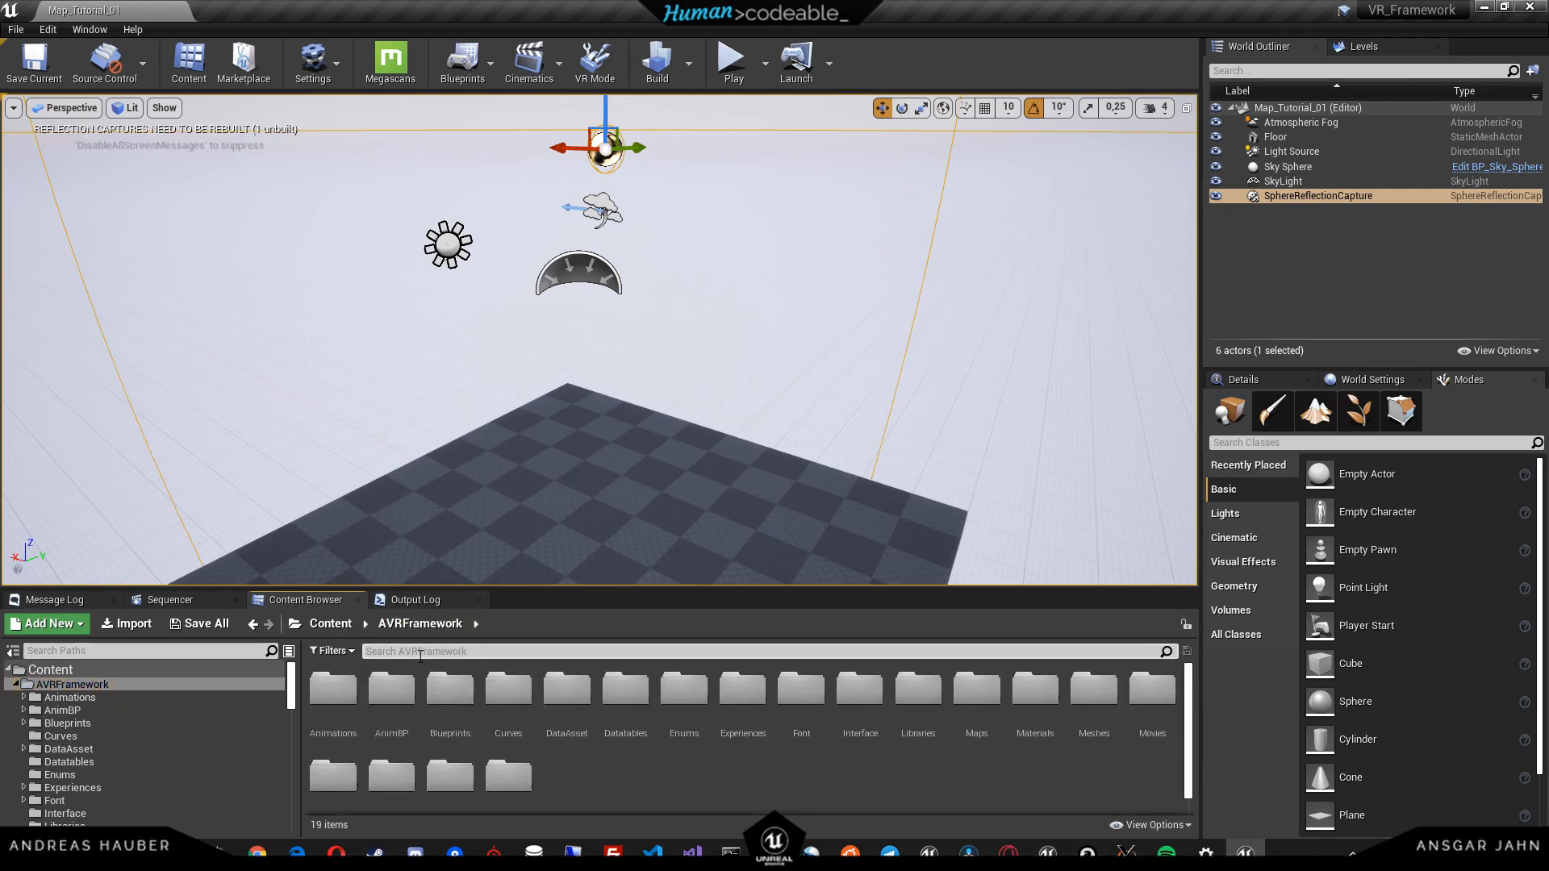
double_click(456, 698)
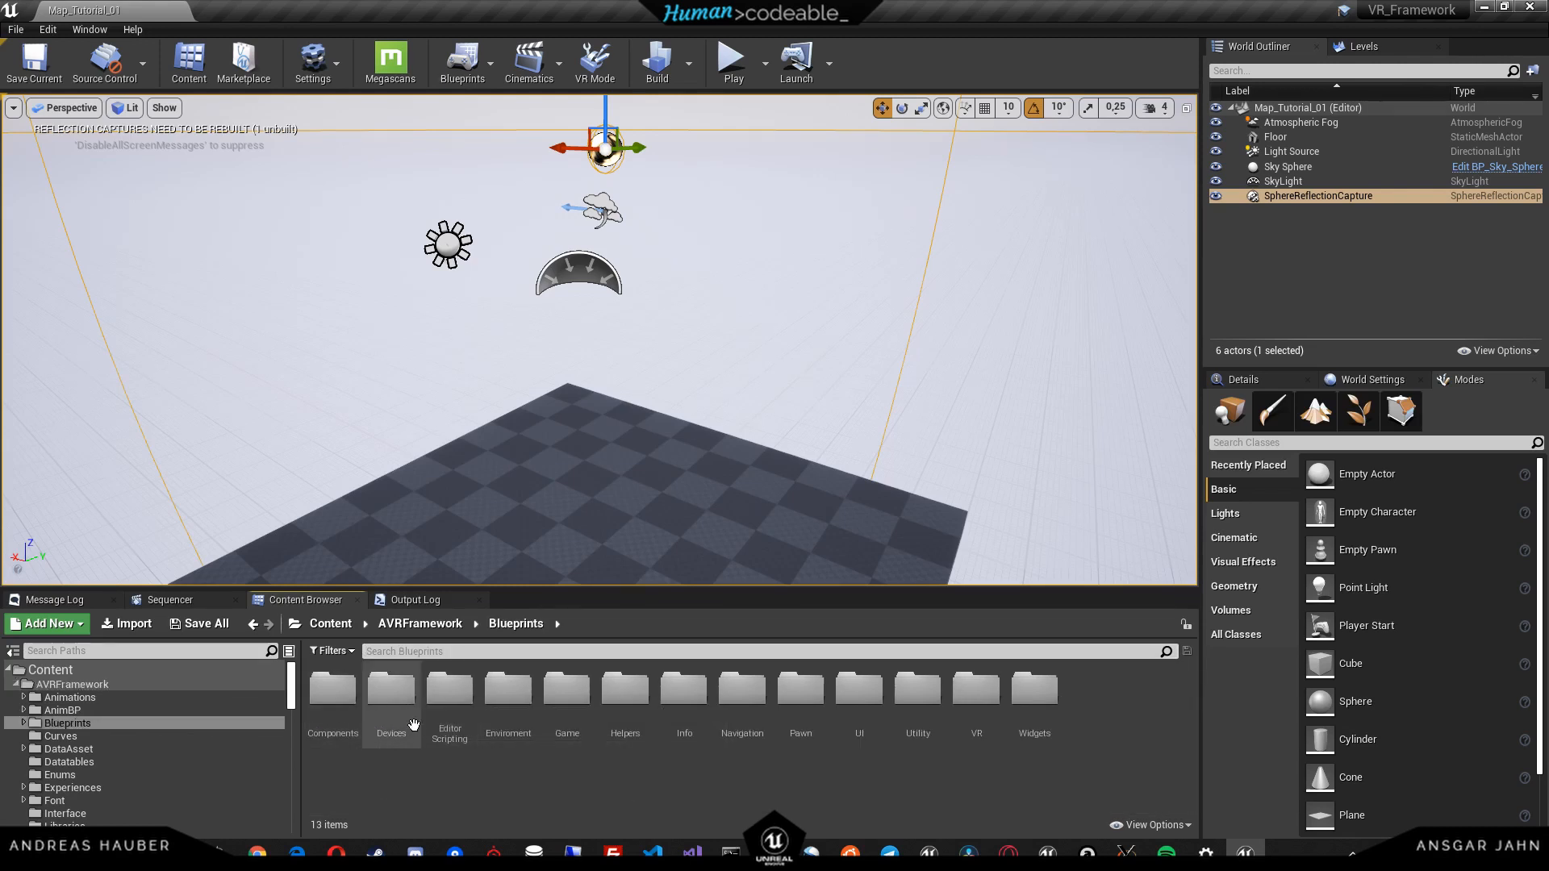
double_click(449, 721)
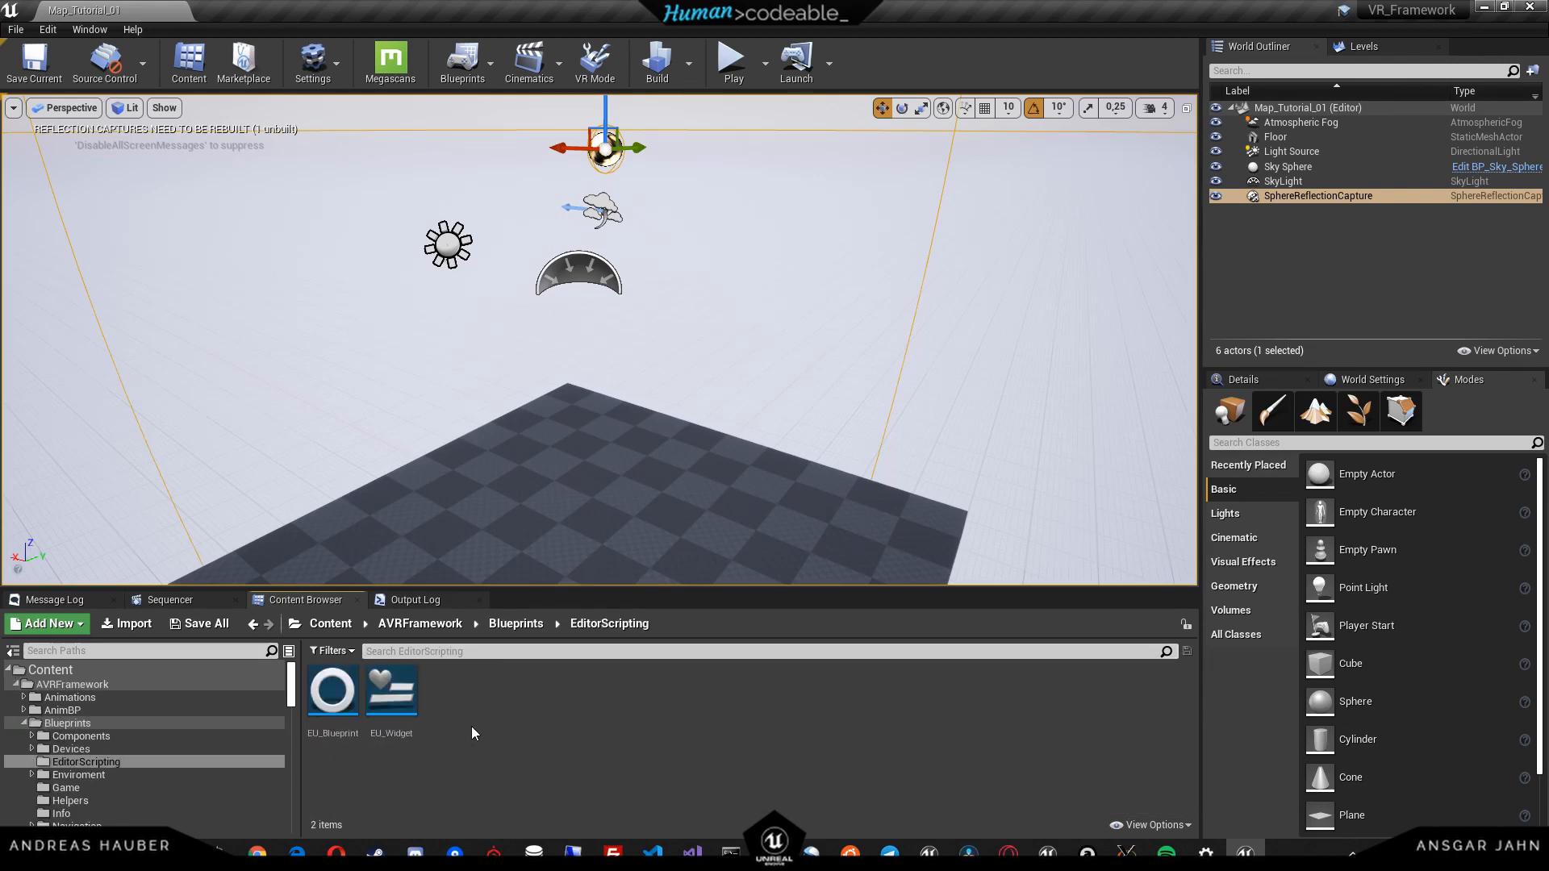
right_click(401, 704)
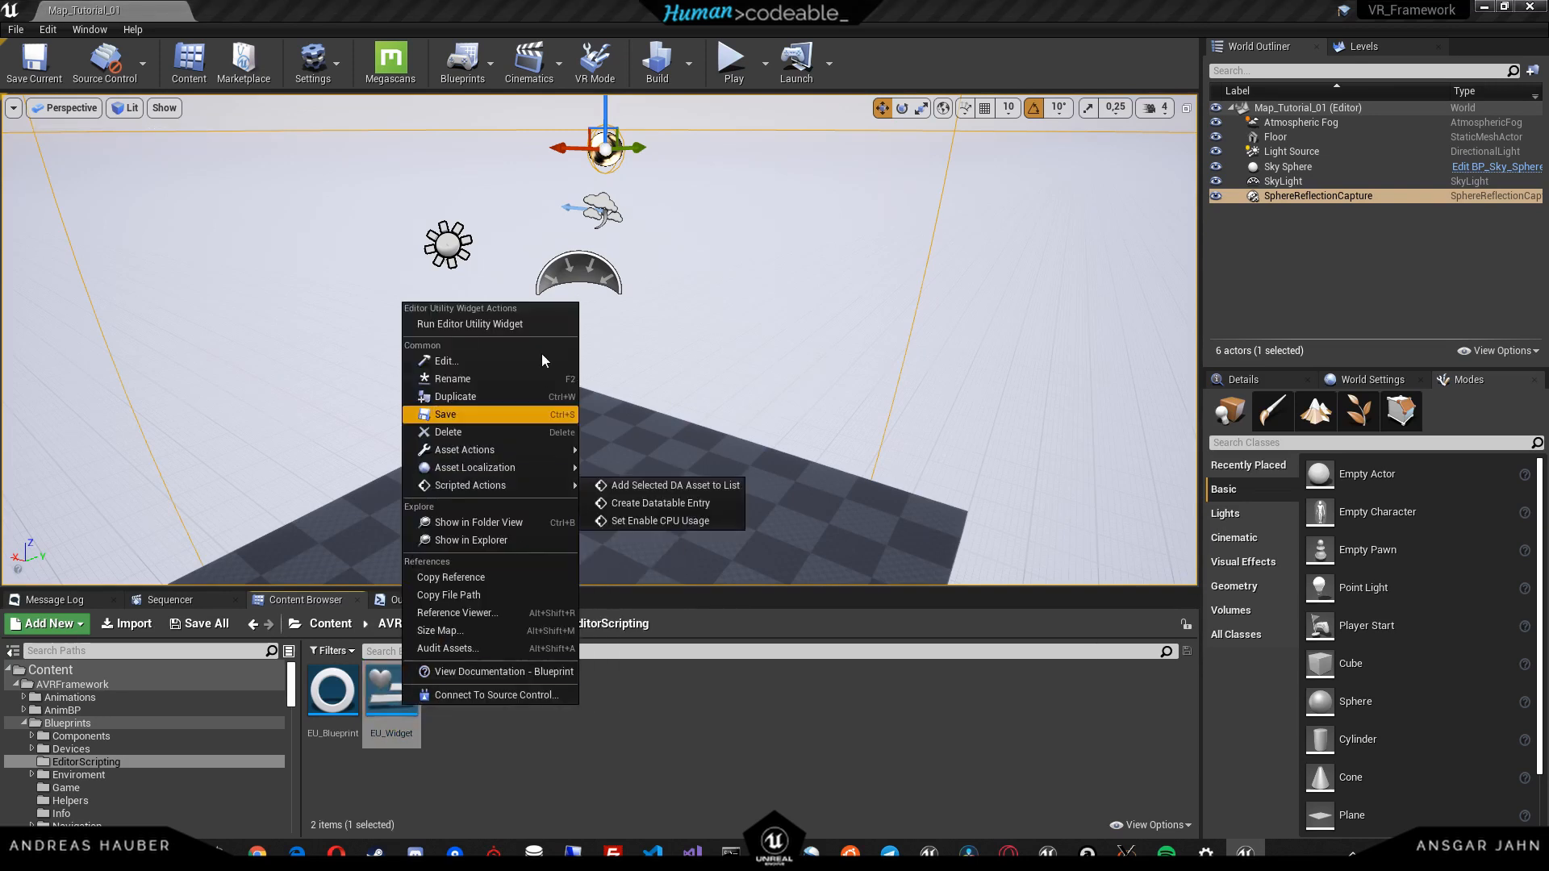
left_click(502, 325)
left_click_drag(1537, 320, 1034, 216)
- Add the player positions with the Level Setup widget and set the maximum number of players to 5
right_click_drag(644, 386, 650, 528)
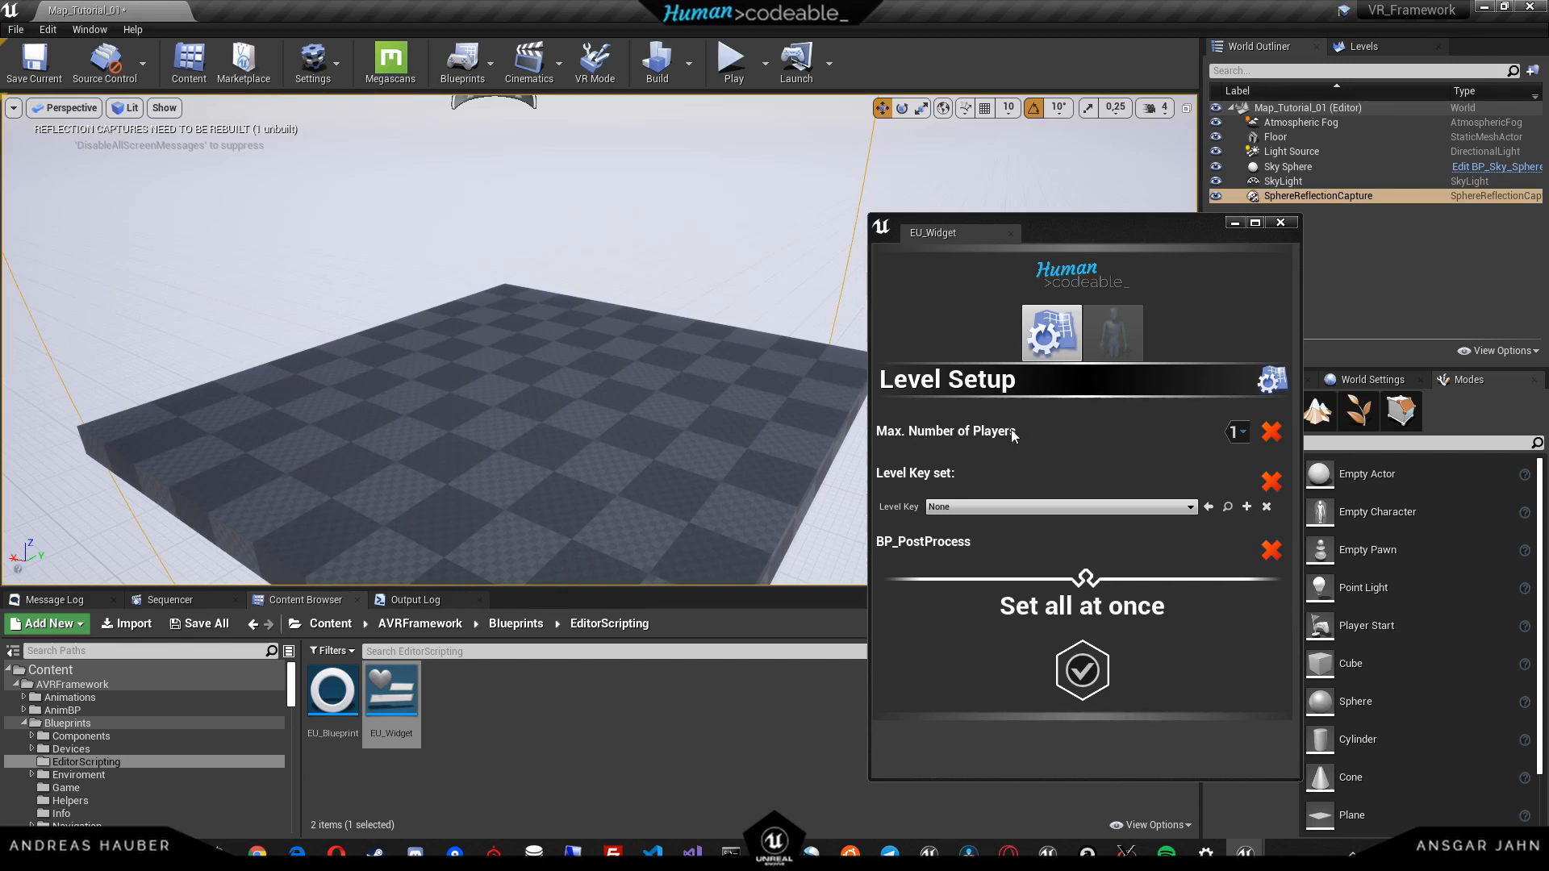
left_click(1271, 433)
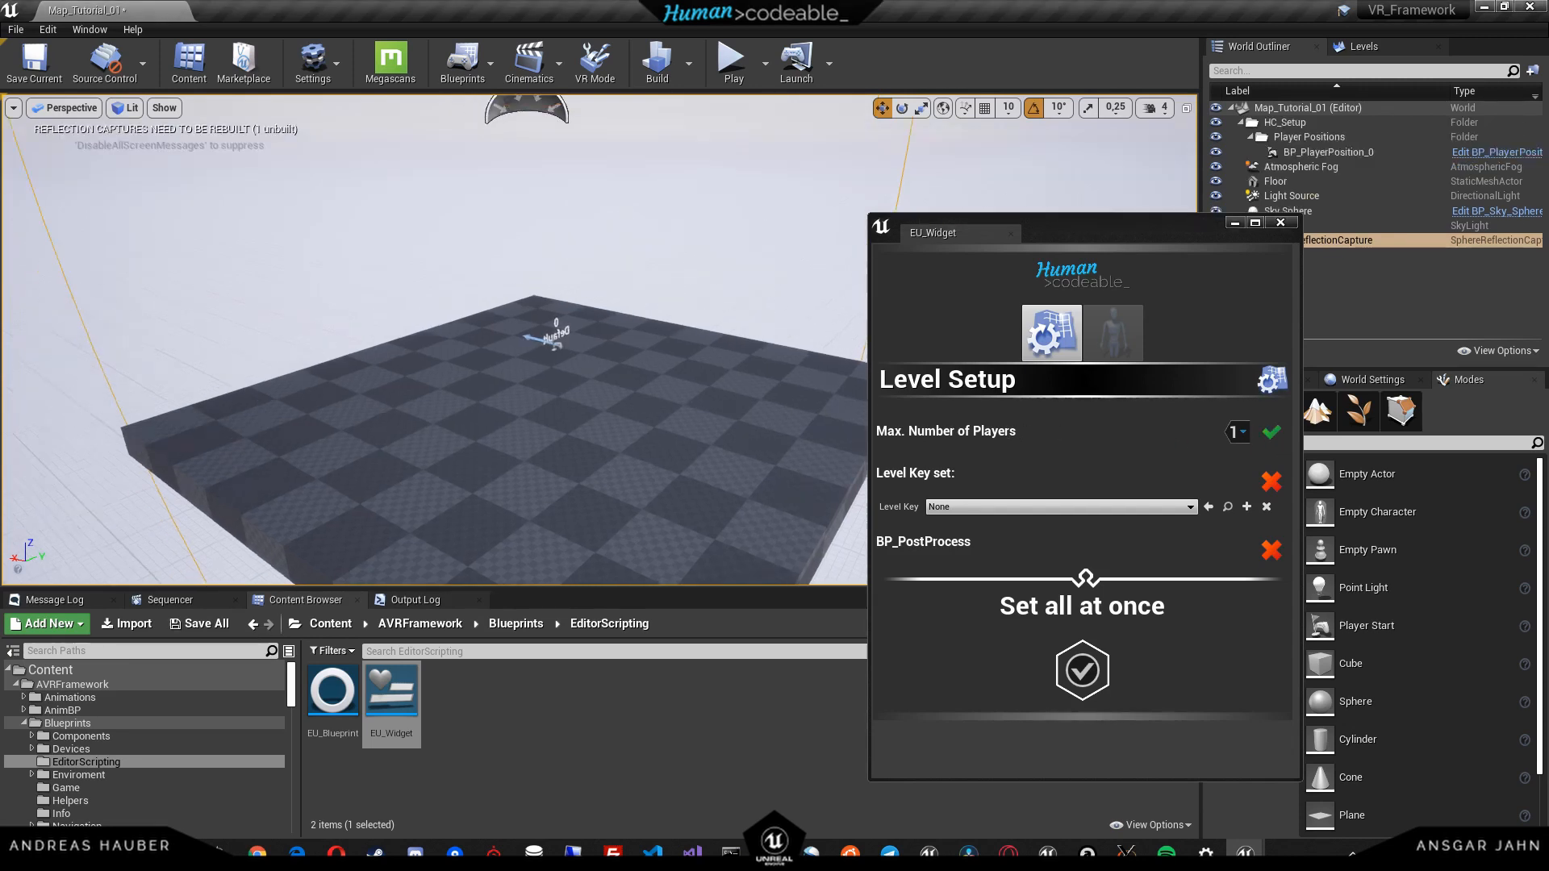
left_click(1238, 431)
left_click(1231, 536)
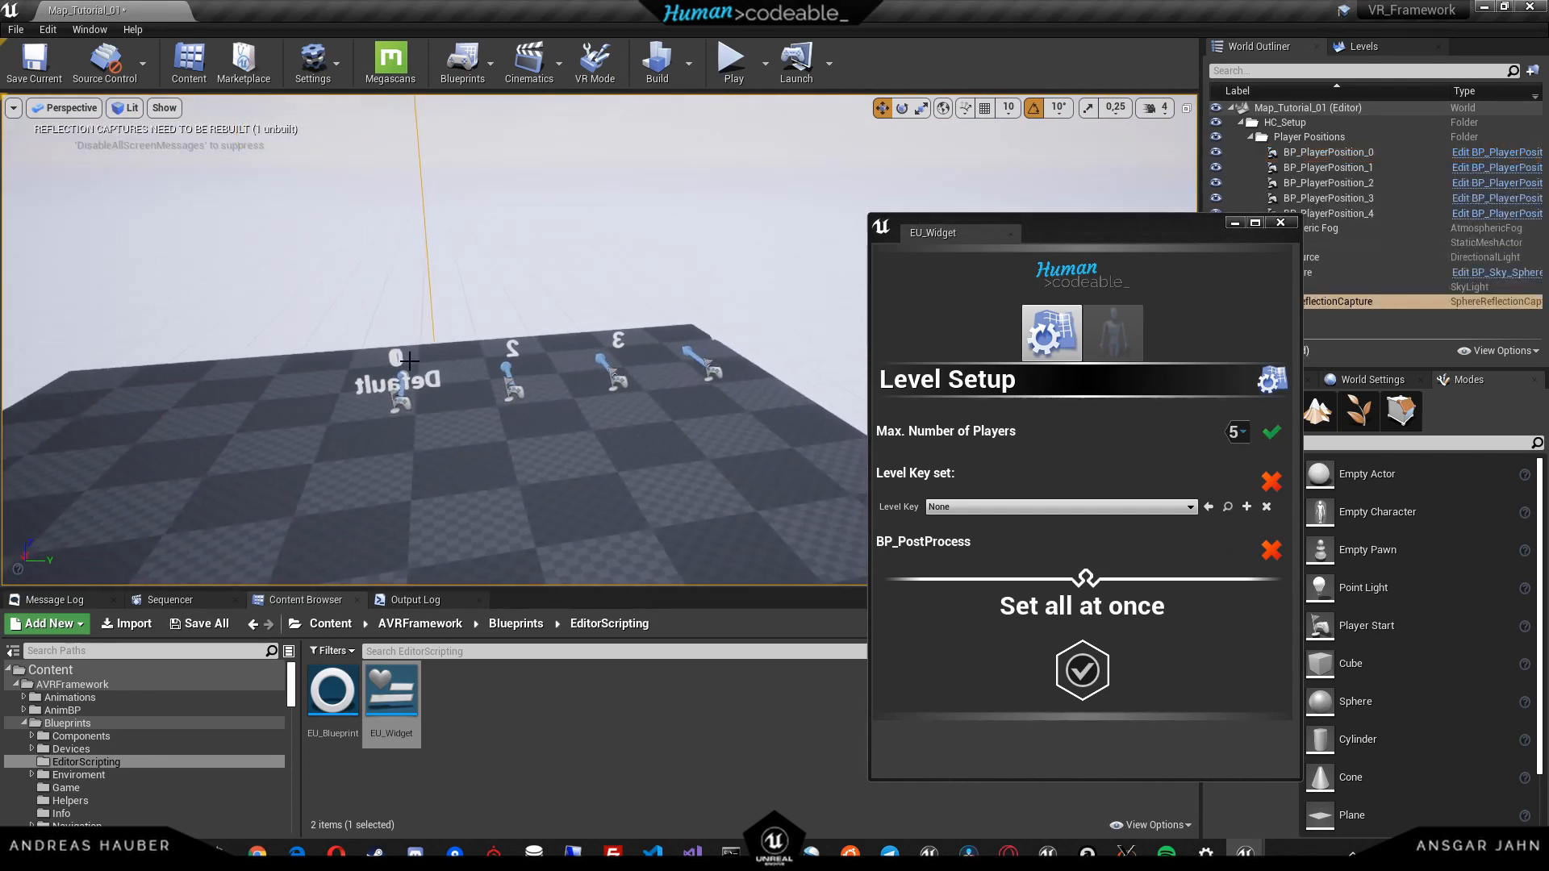
- Move BP_PlayerPosition_1 out of the default player position to a free spot beside it on the floor
left_click(401, 401)
left_click_drag(401, 401, 354, 416)
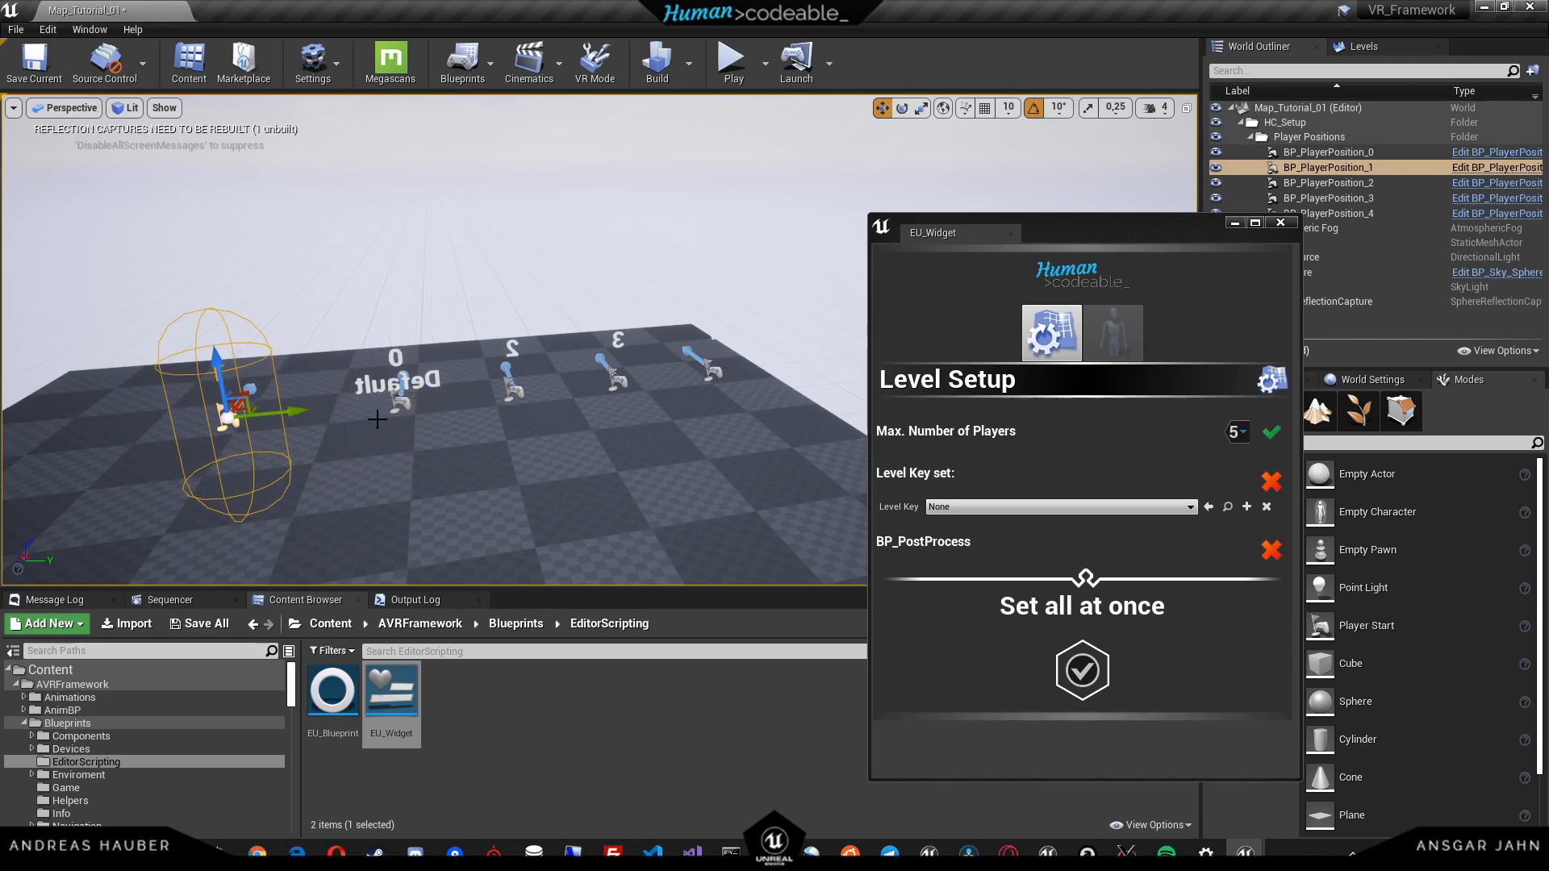
left_click(451, 484)
- Examine the numbered player positions on the floor, in particular the one marked Default
right_click_drag(451, 484, 196, 361)
right_click_drag(262, 412, 506, 357)
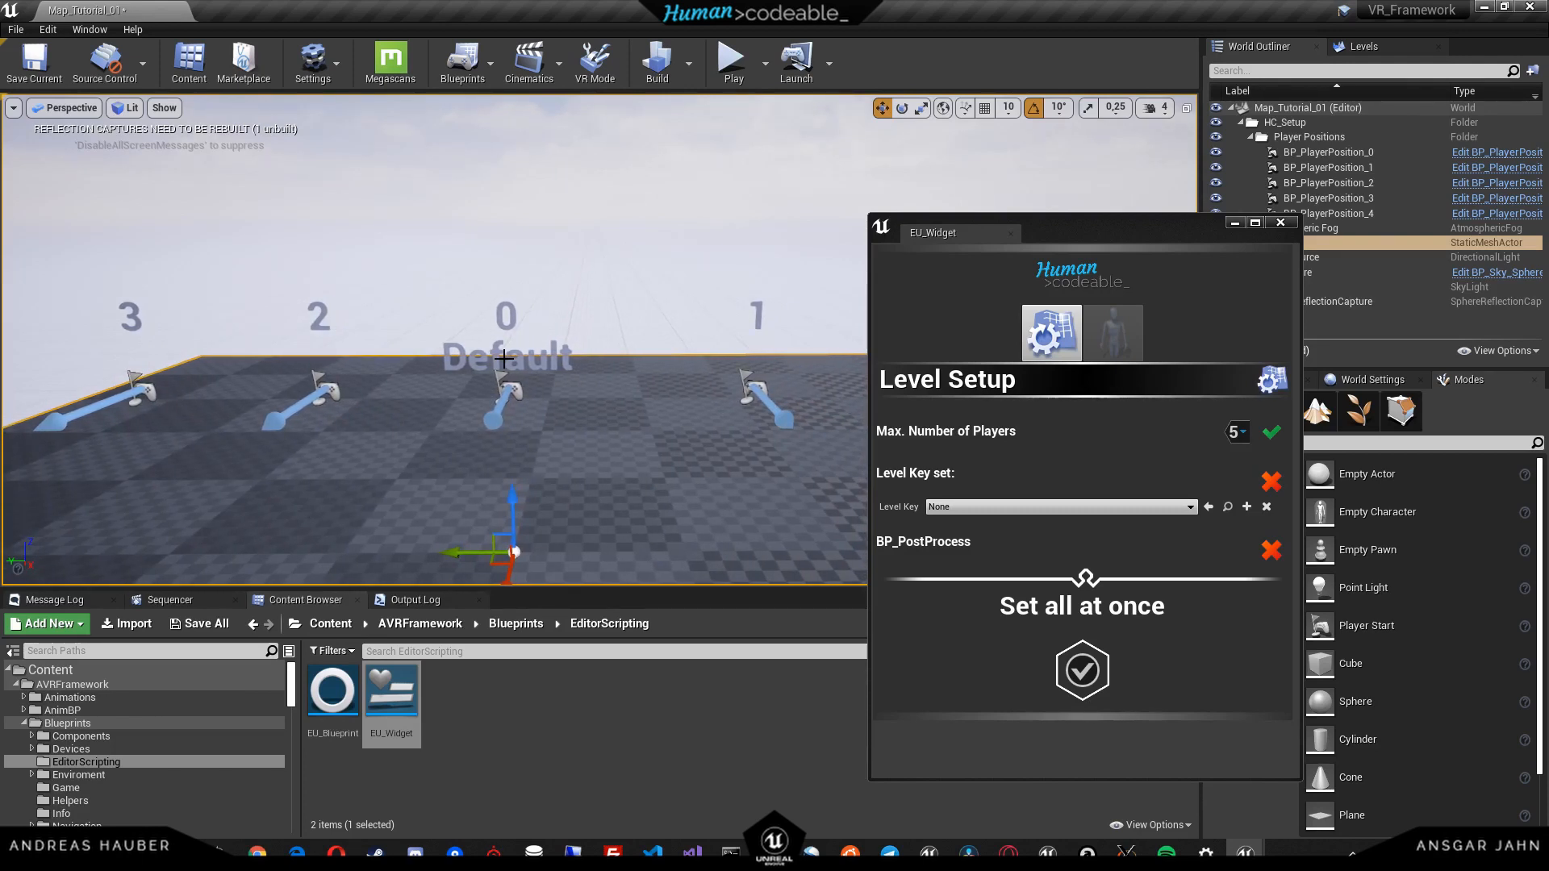
key("s")
right_click_drag(500, 360, 500, 368)
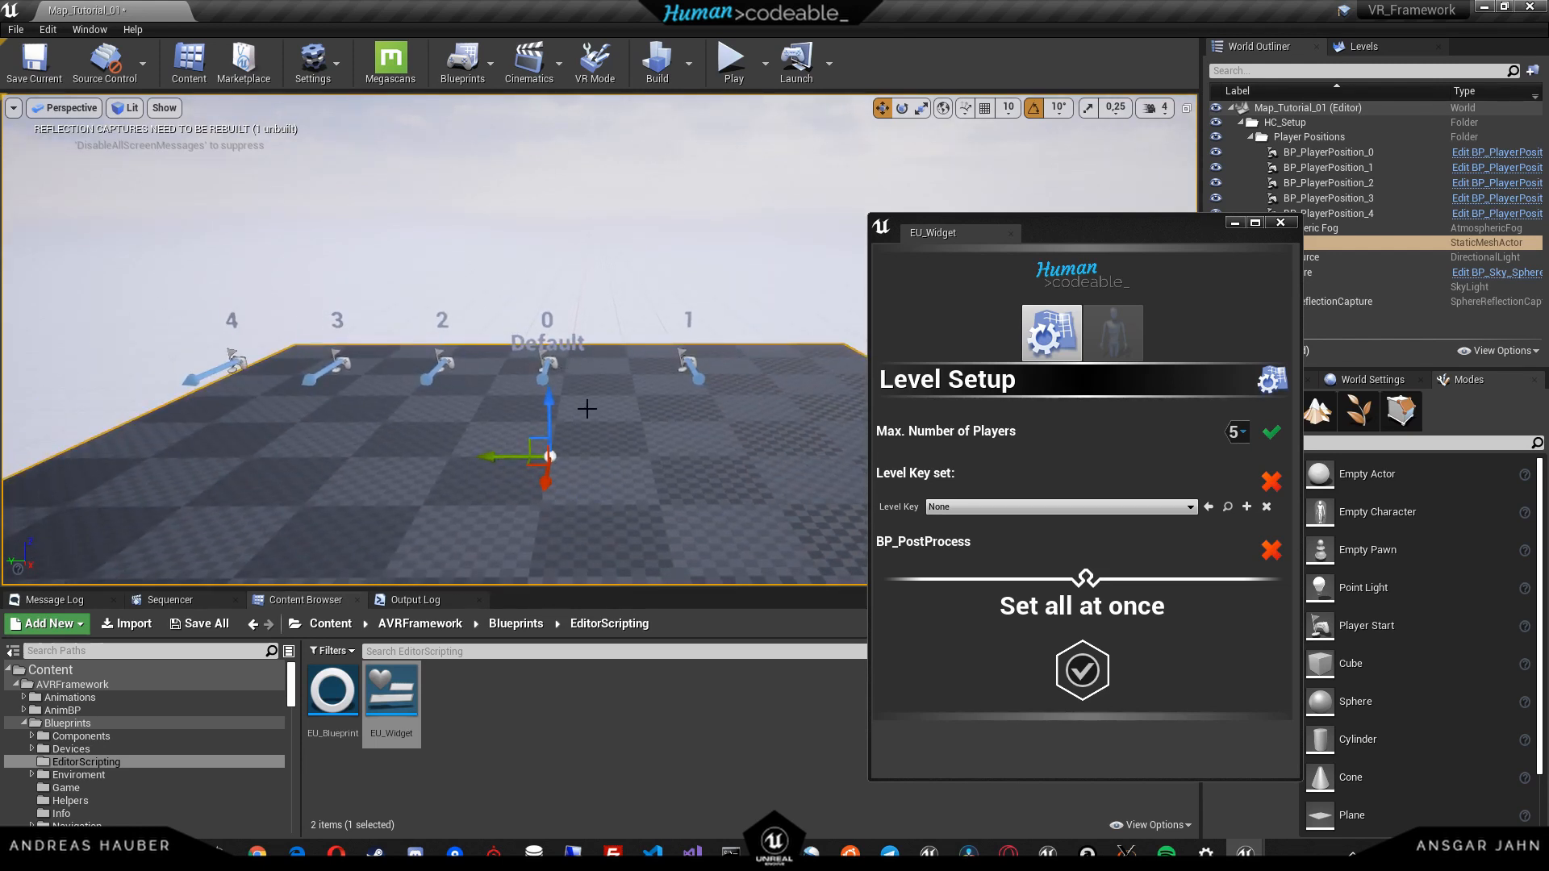
left_click(555, 365)
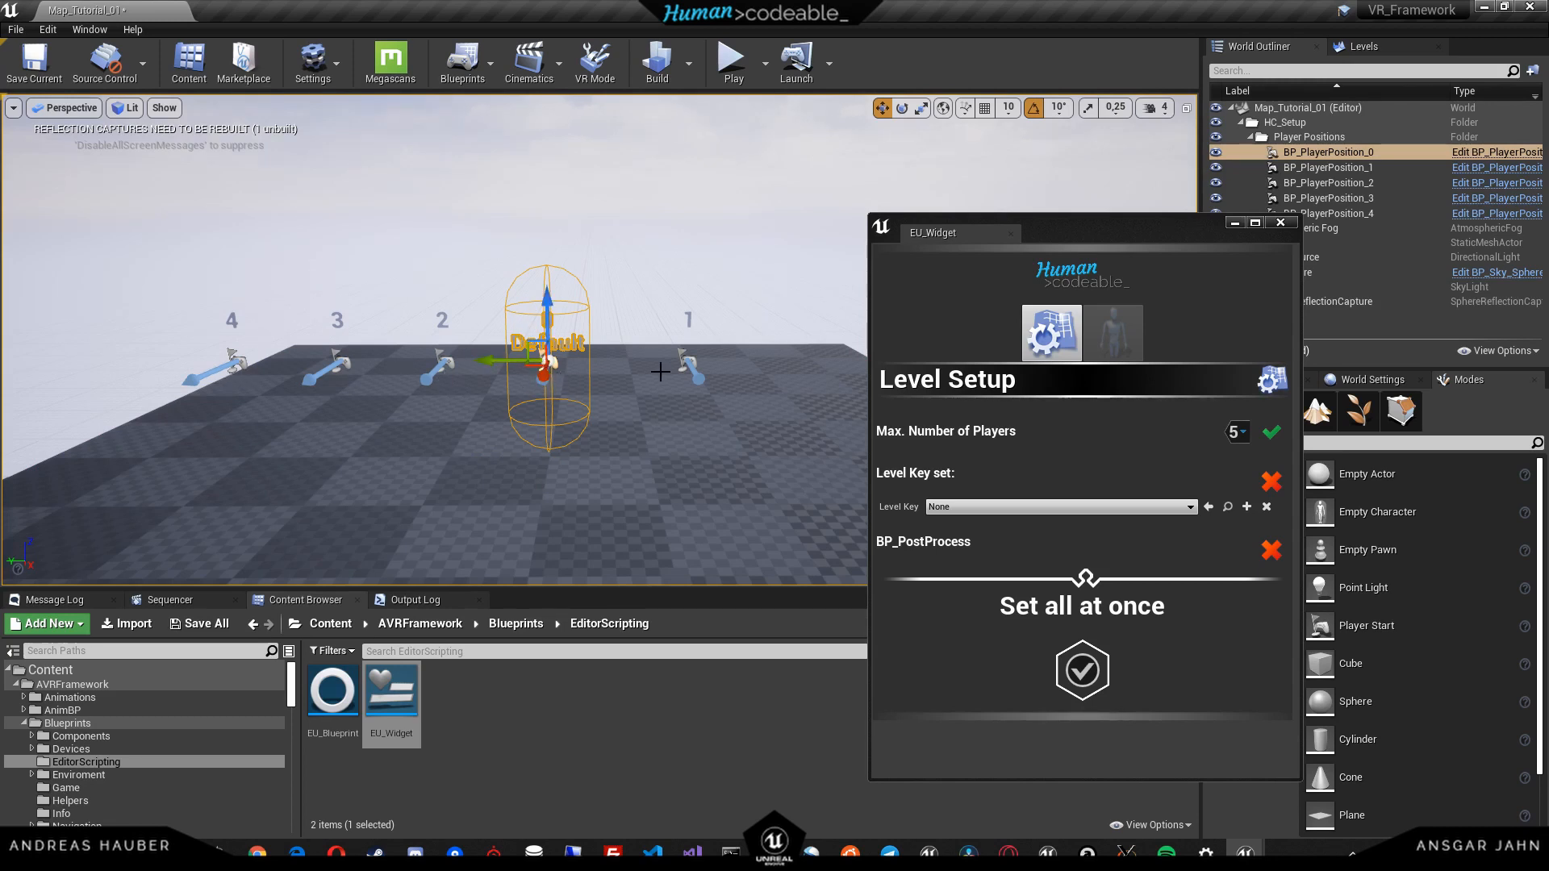
left_click(548, 489)
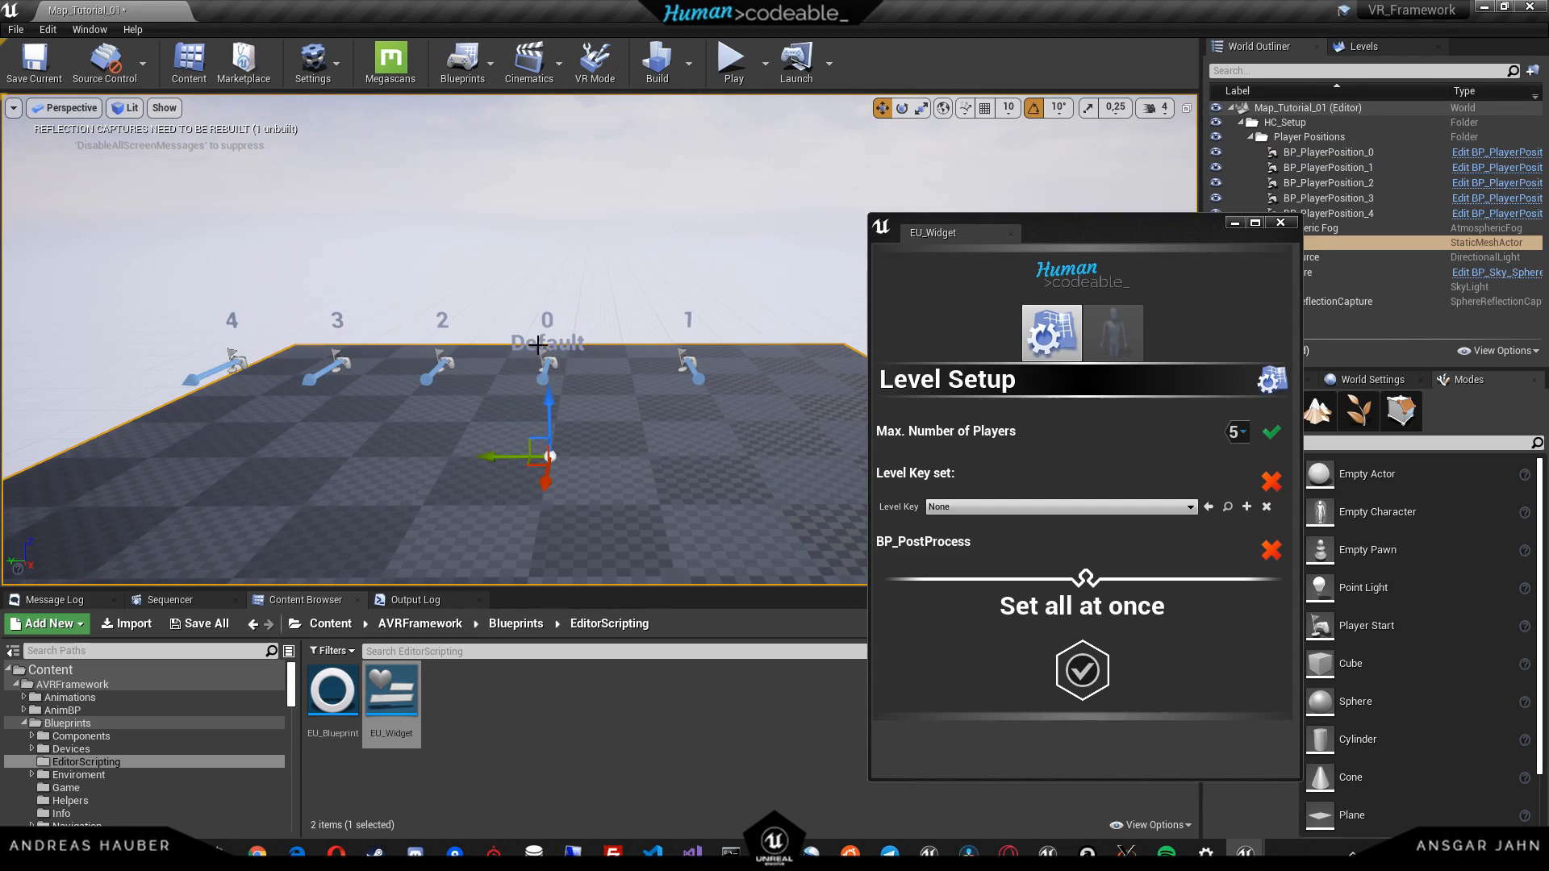
right_click_drag(567, 432, 506, 267)
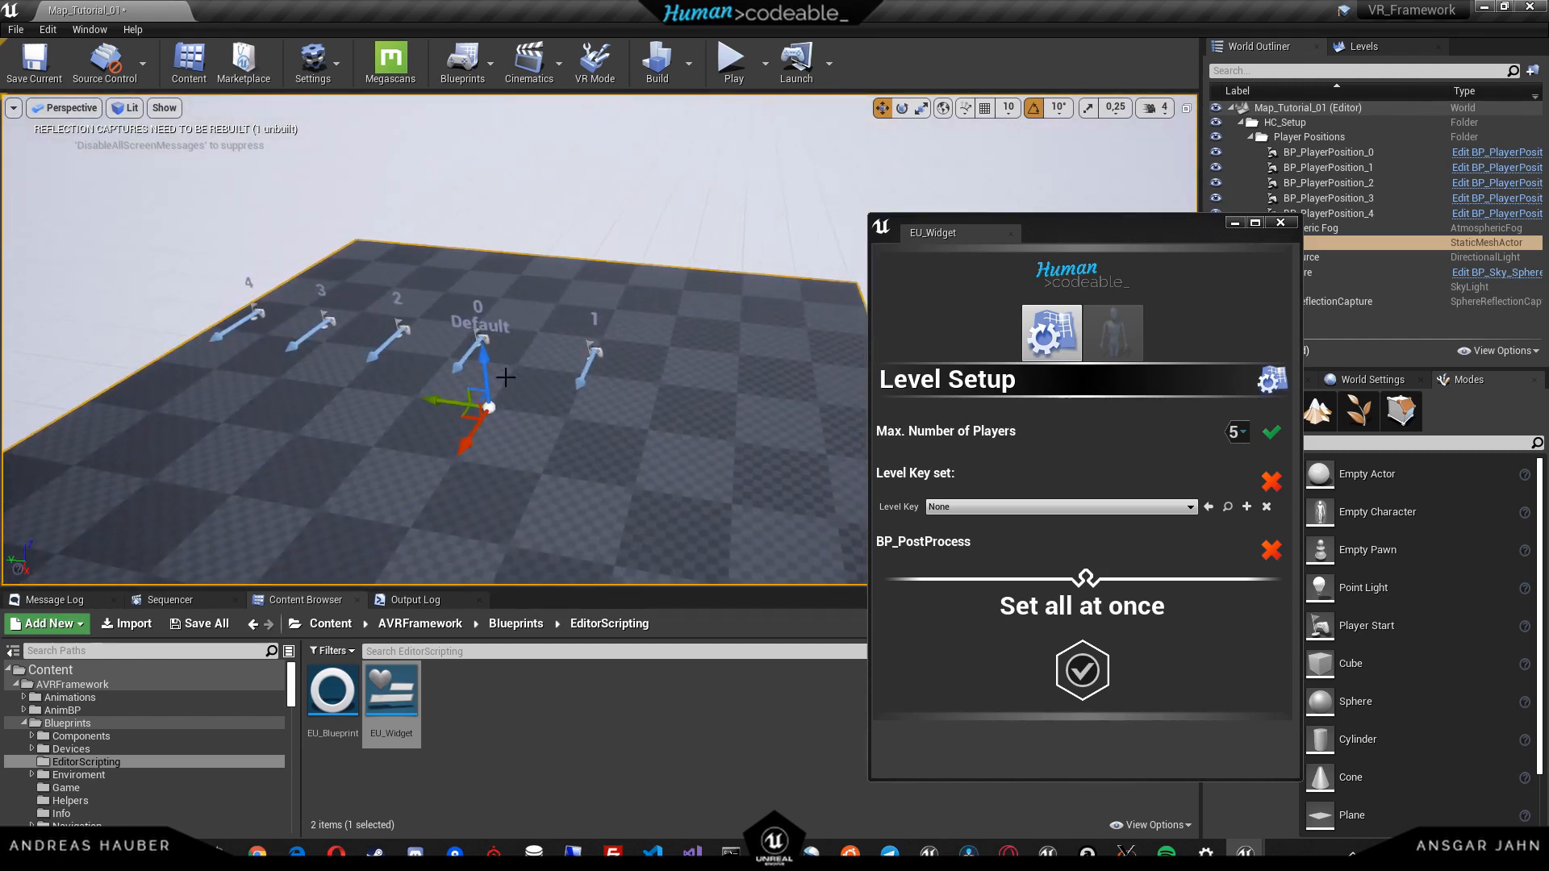
left_click(477, 341)
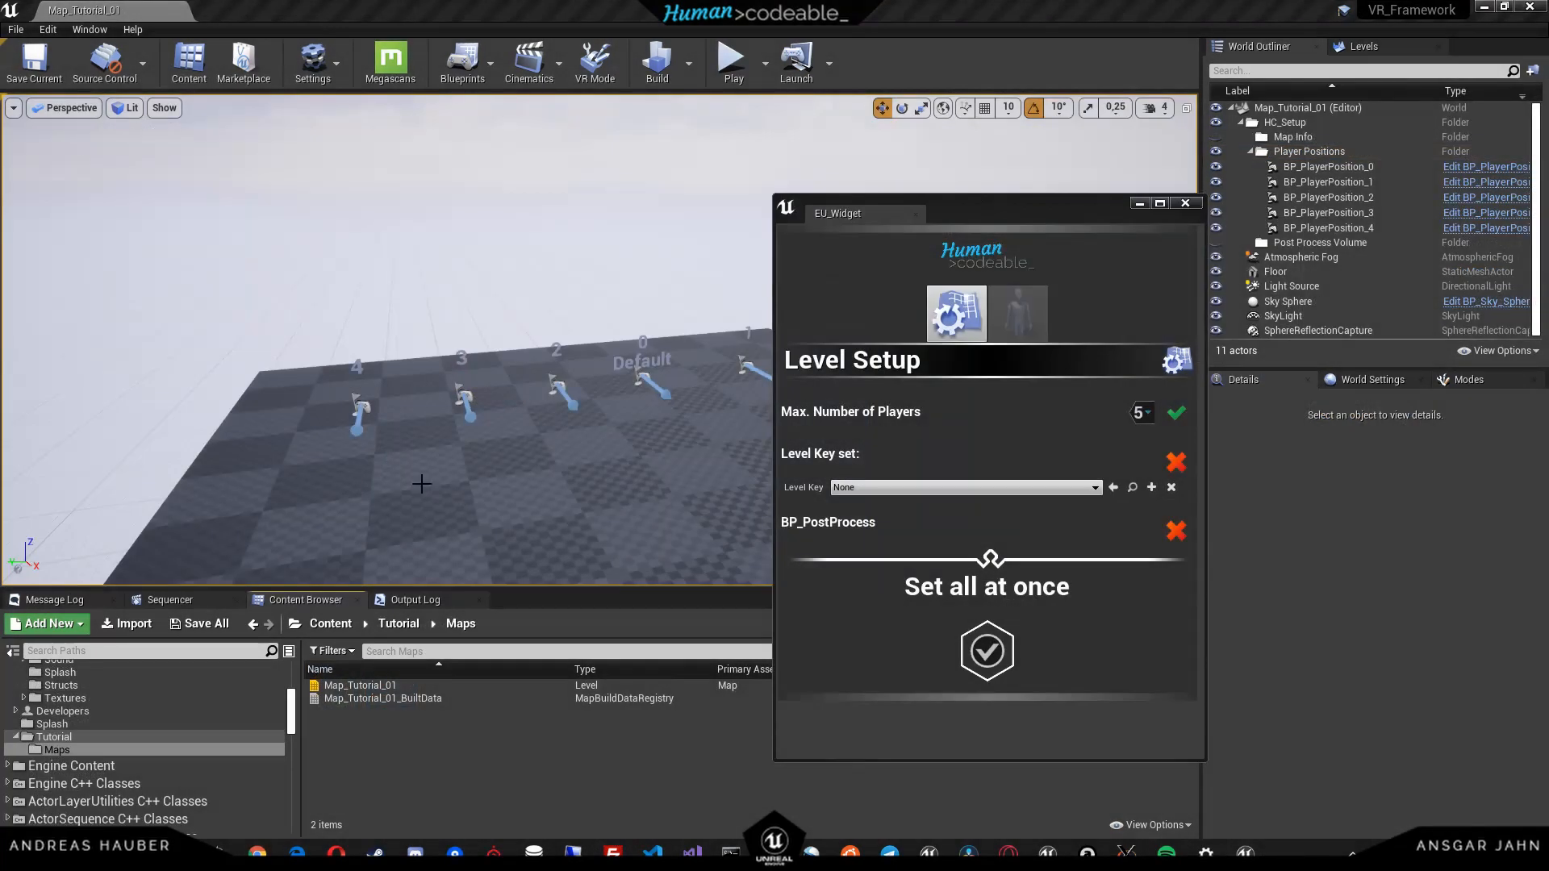
- Locate the default position's BP_PlayerPosition blueprint in the content and try placing an extra instance in the level
left_click_drag(1024, 211, 1226, 90)
left_click(643, 378)
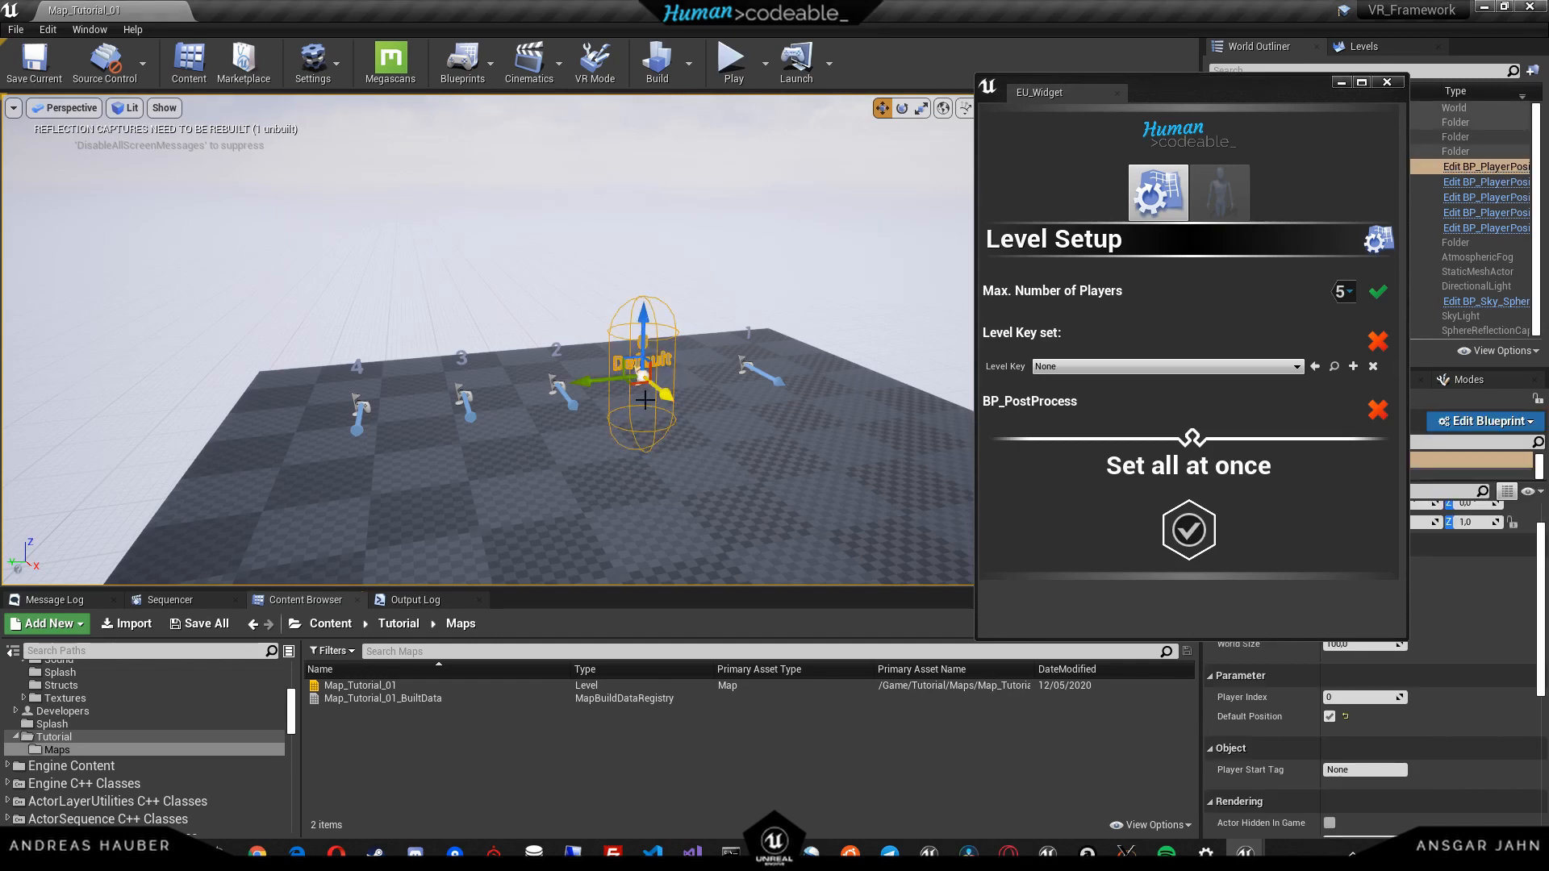
key("ctrl+b")
scroll(142, 740, "up", 2)
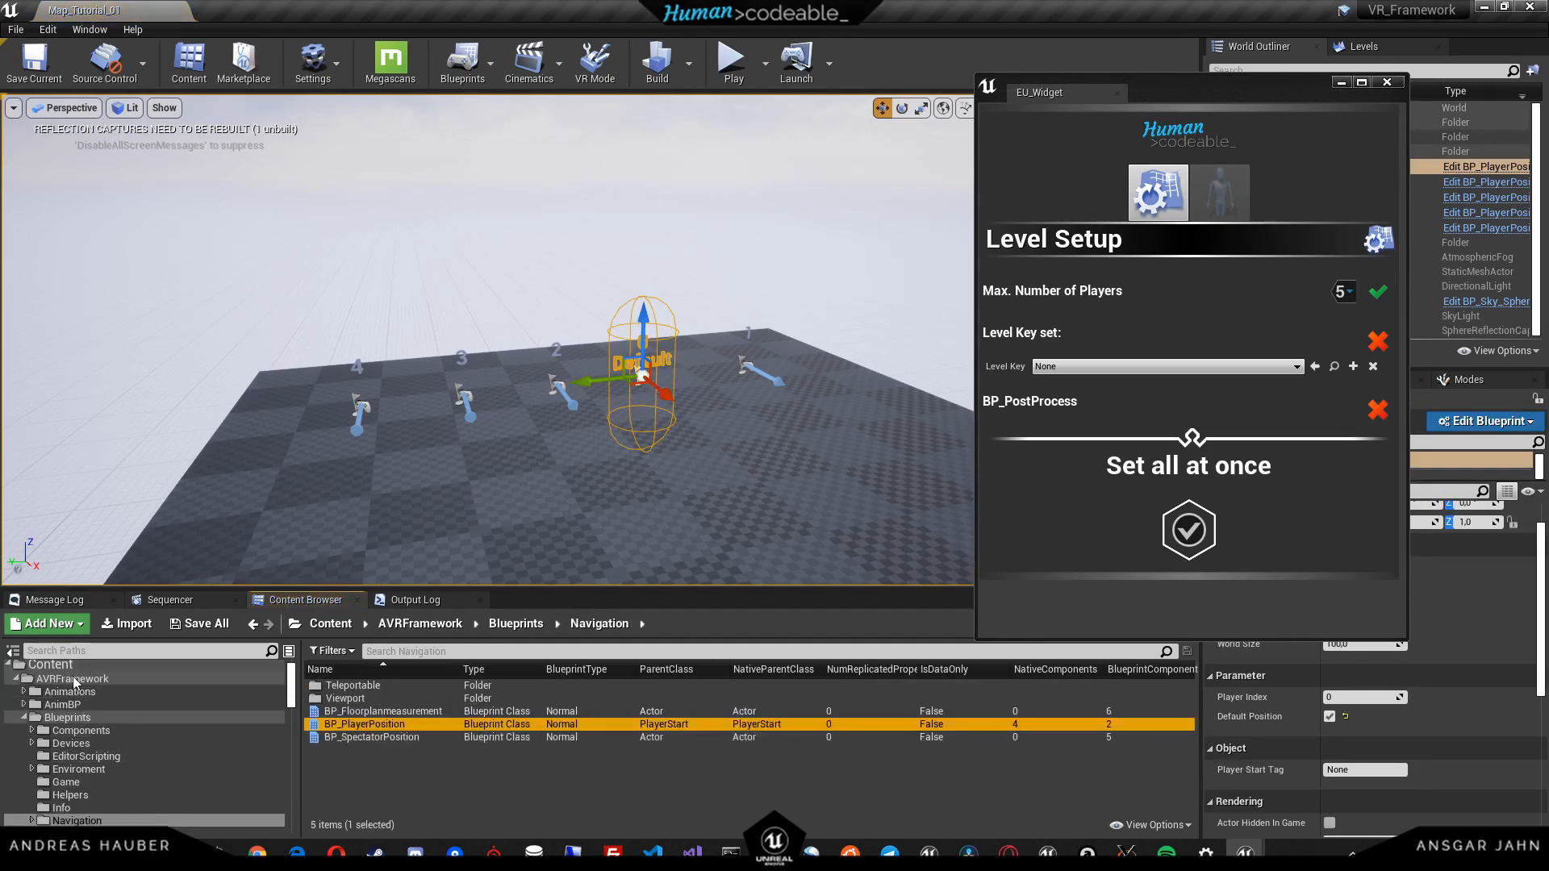
left_click_drag(363, 724, 607, 390)
- Add the BP_PostProcess actor to the level with the Level Setup widget
left_click_drag(1238, 79, 1107, 51)
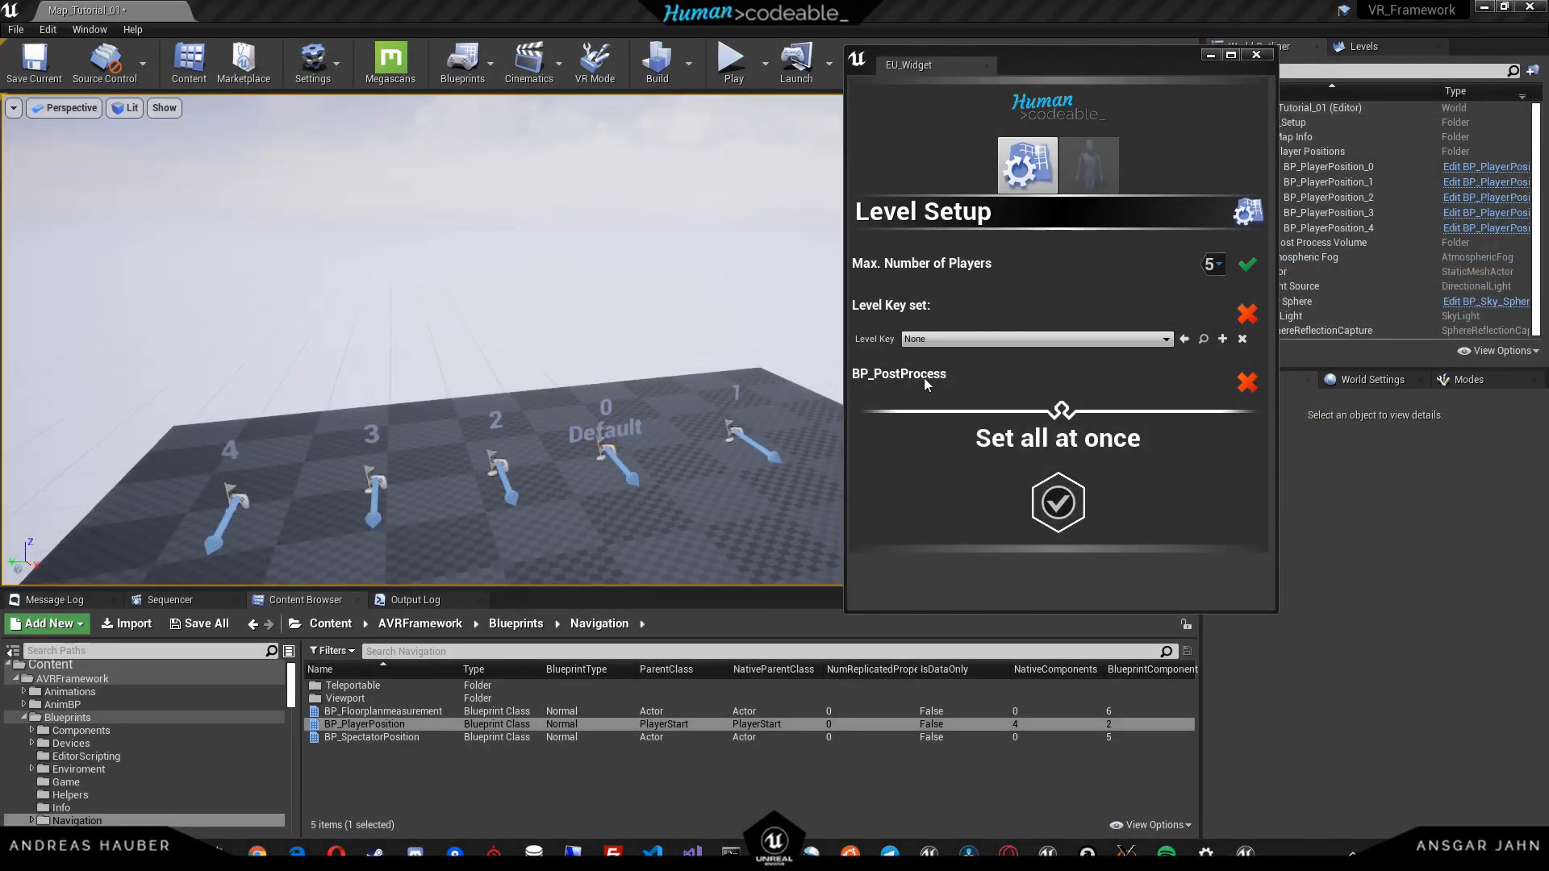
left_click(1247, 384)
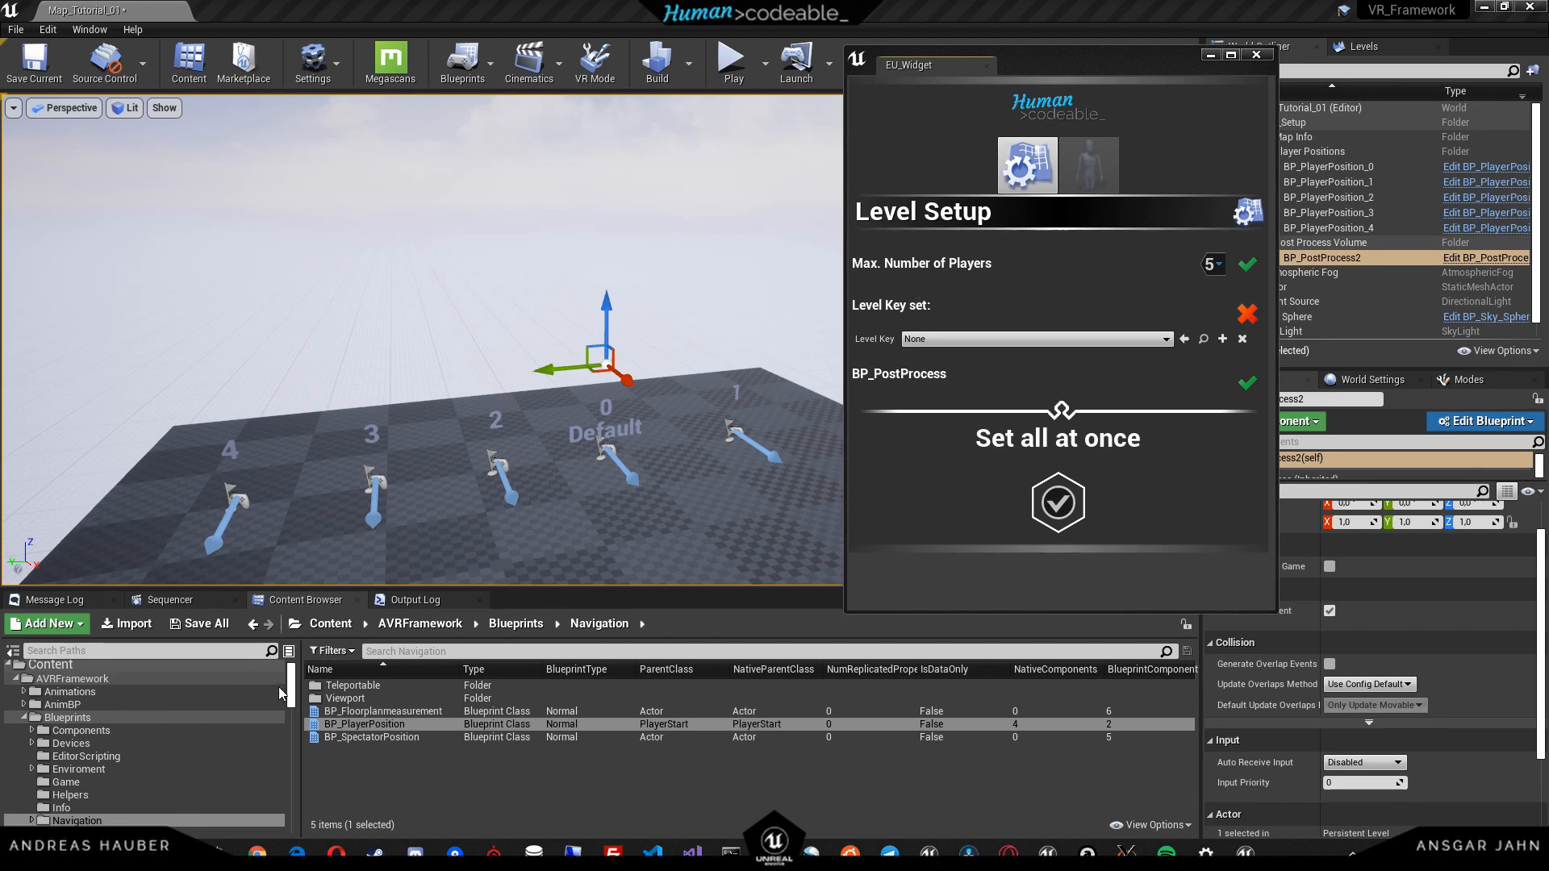
- Create a new folder named Info inside the Tutorial content folder
mouse_move(292, 686)
left_mouse_down()
mouse_move(297, 750)
mouse_move(297, 711)
left_mouse_up()
left_click(85, 752)
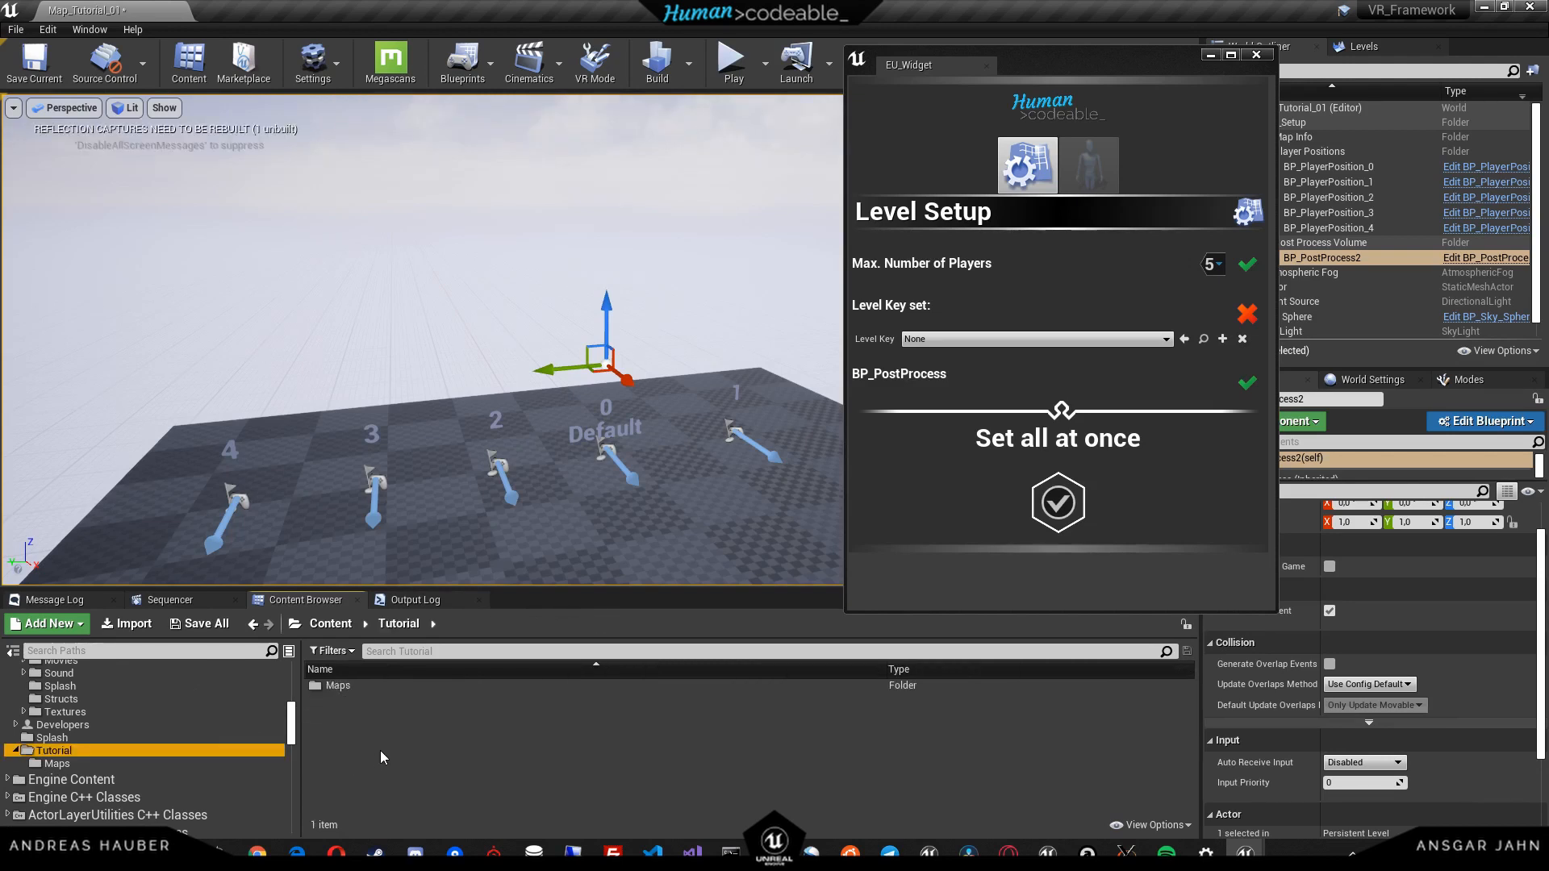
right_click(347, 745)
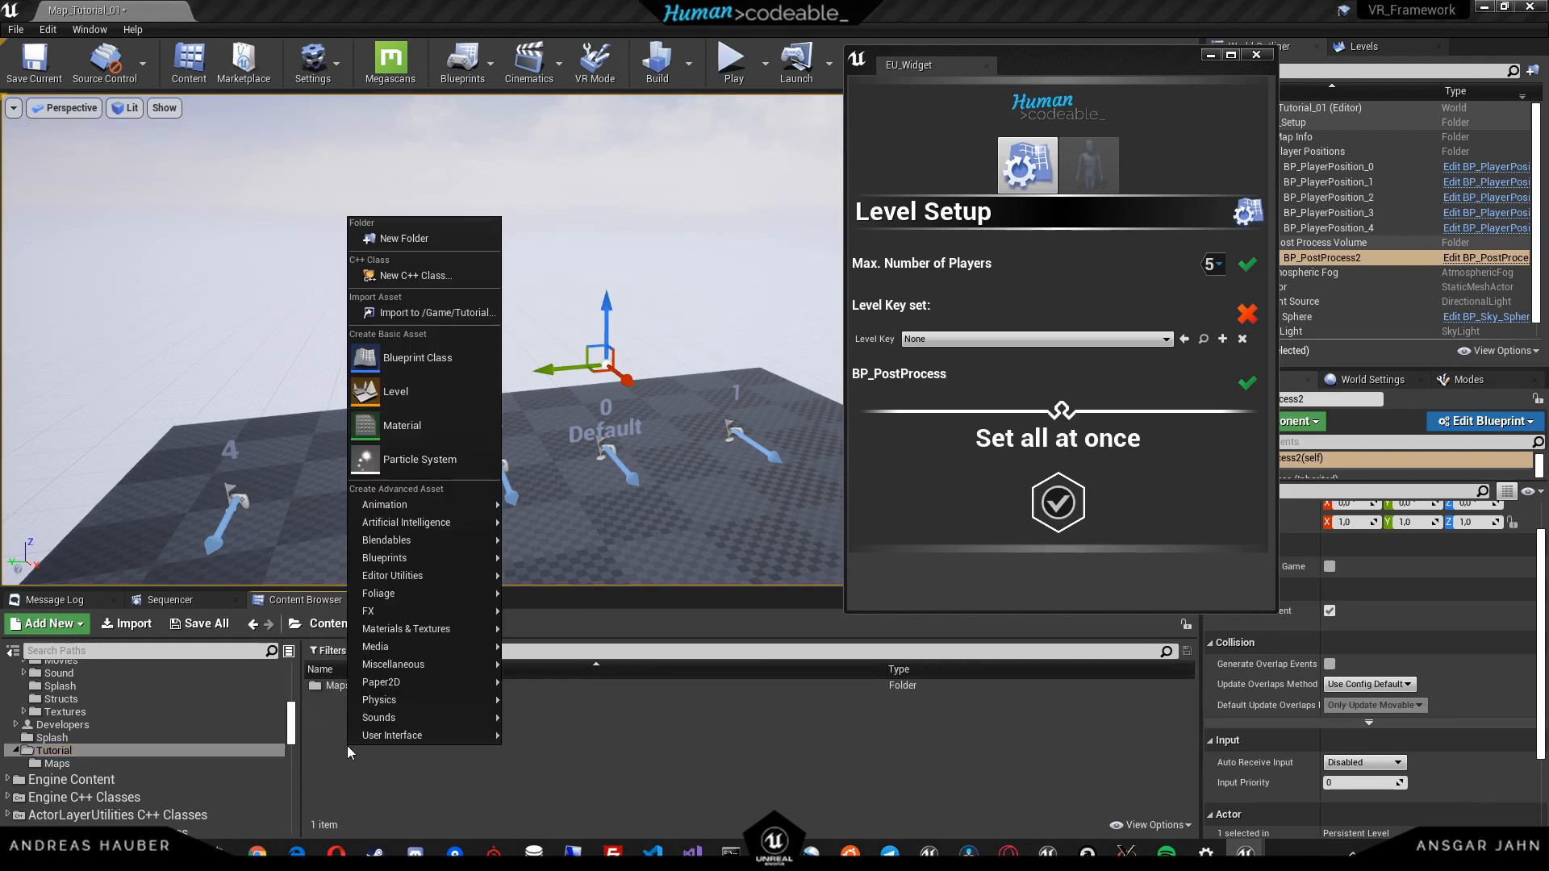
left_click(408, 238)
type("I")
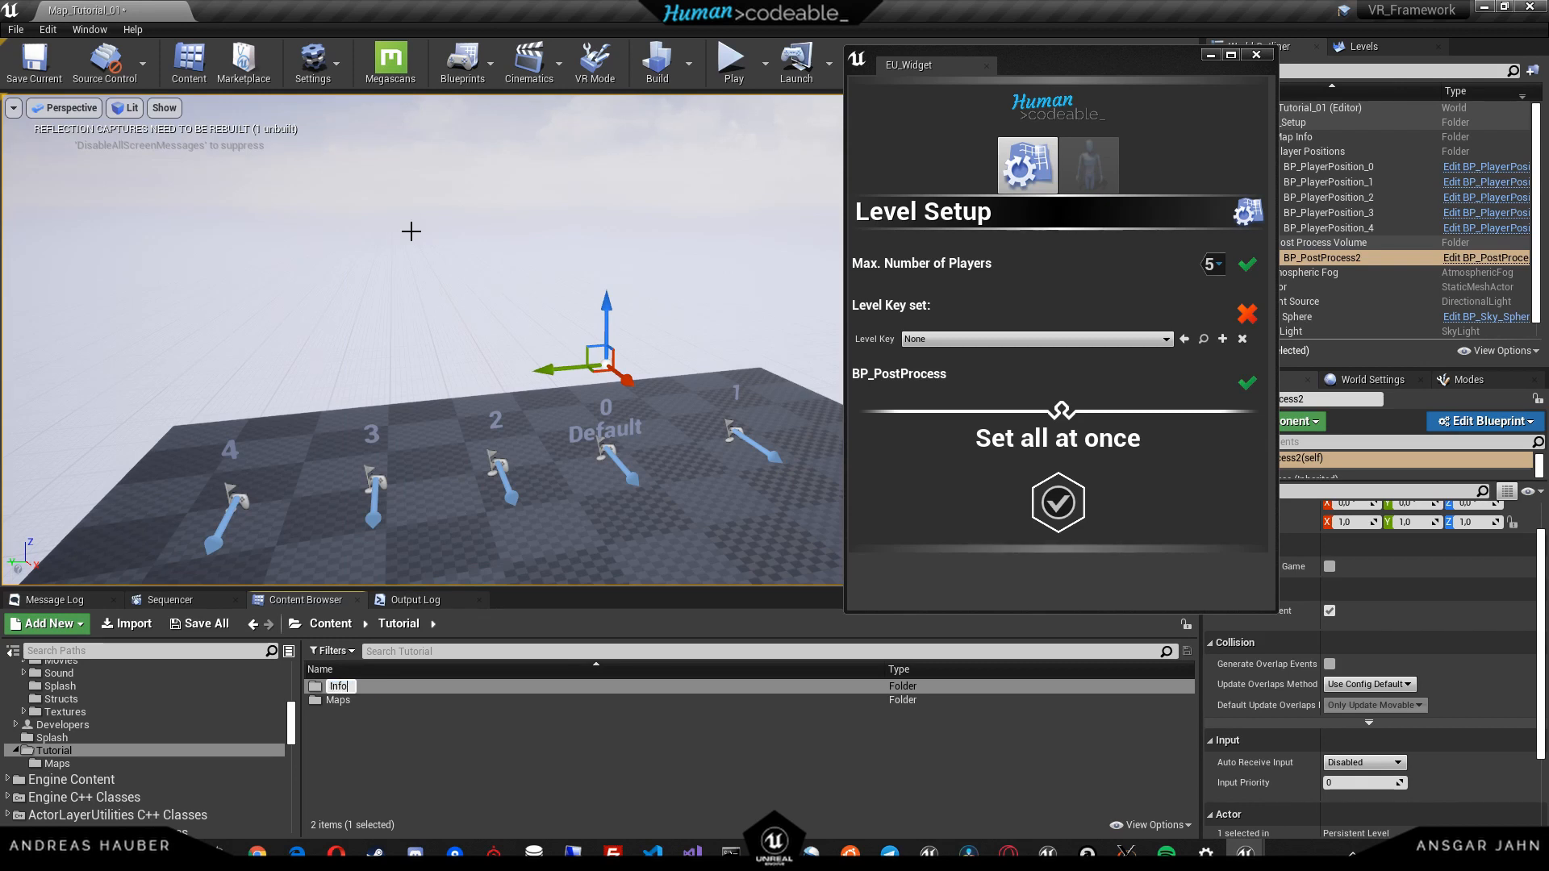
type("nfo")
key("Return")
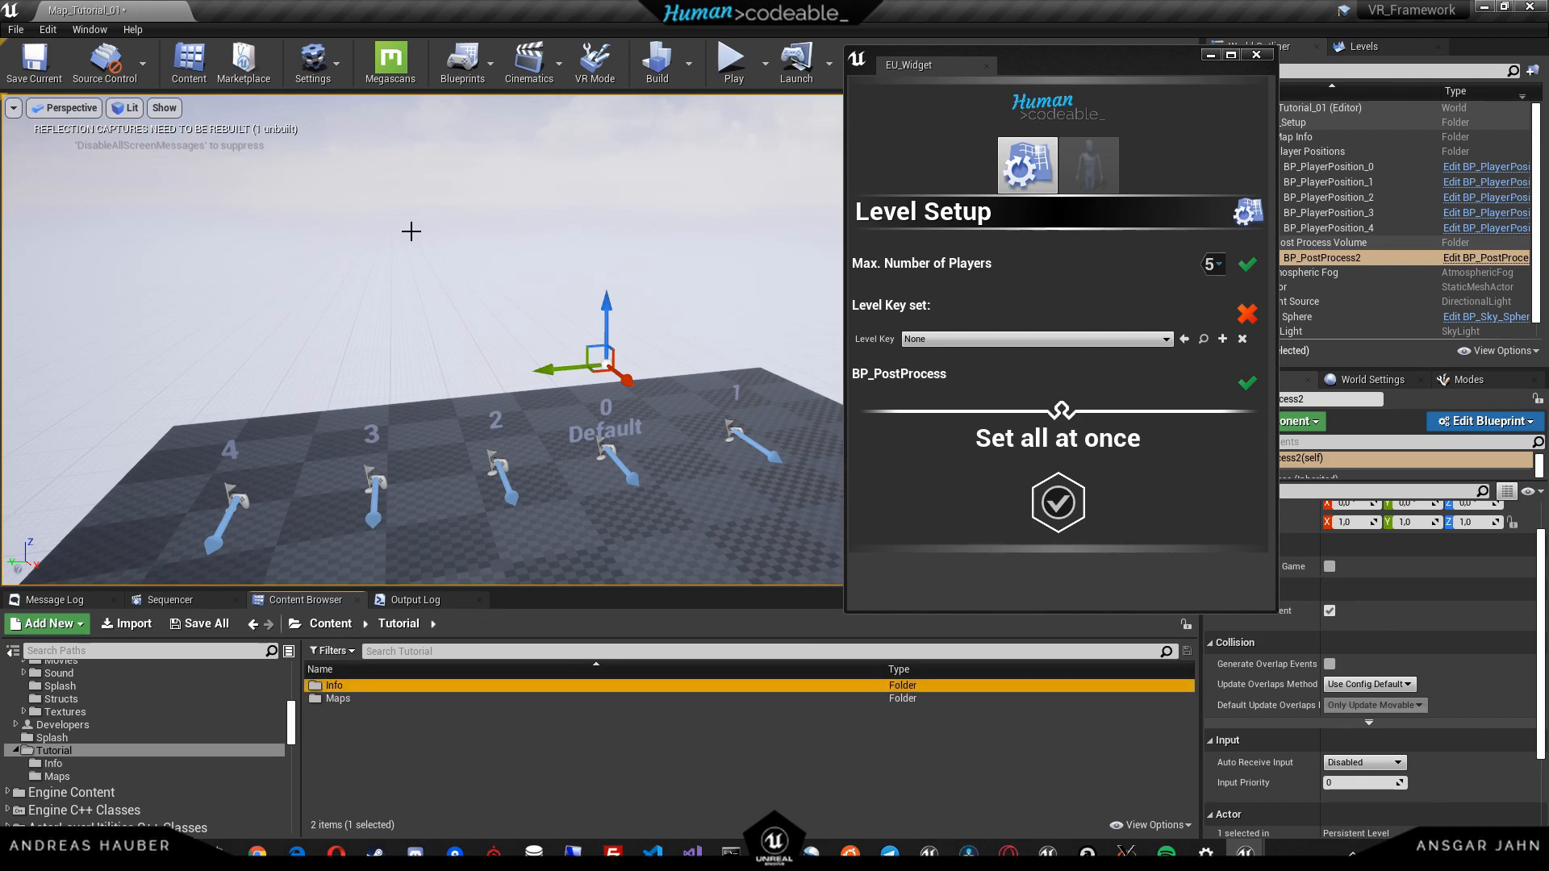
- Create a Blueprint class named BP_LevelInfo_Tutorial in the Info folder, with BP_Info_Level as its parent class
double_click(359, 684)
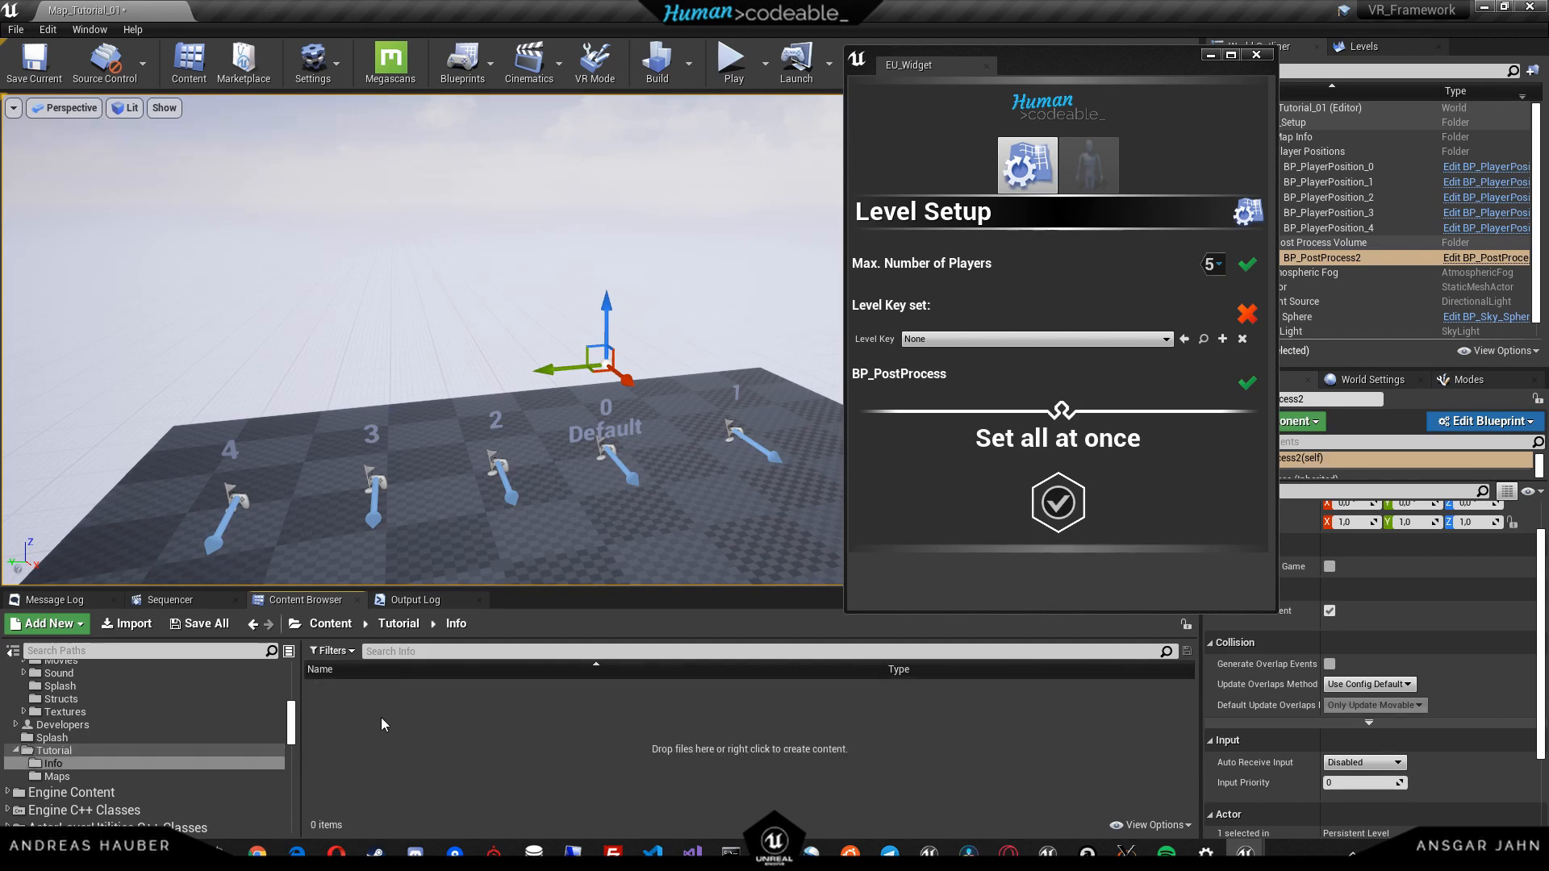
right_click(382, 723)
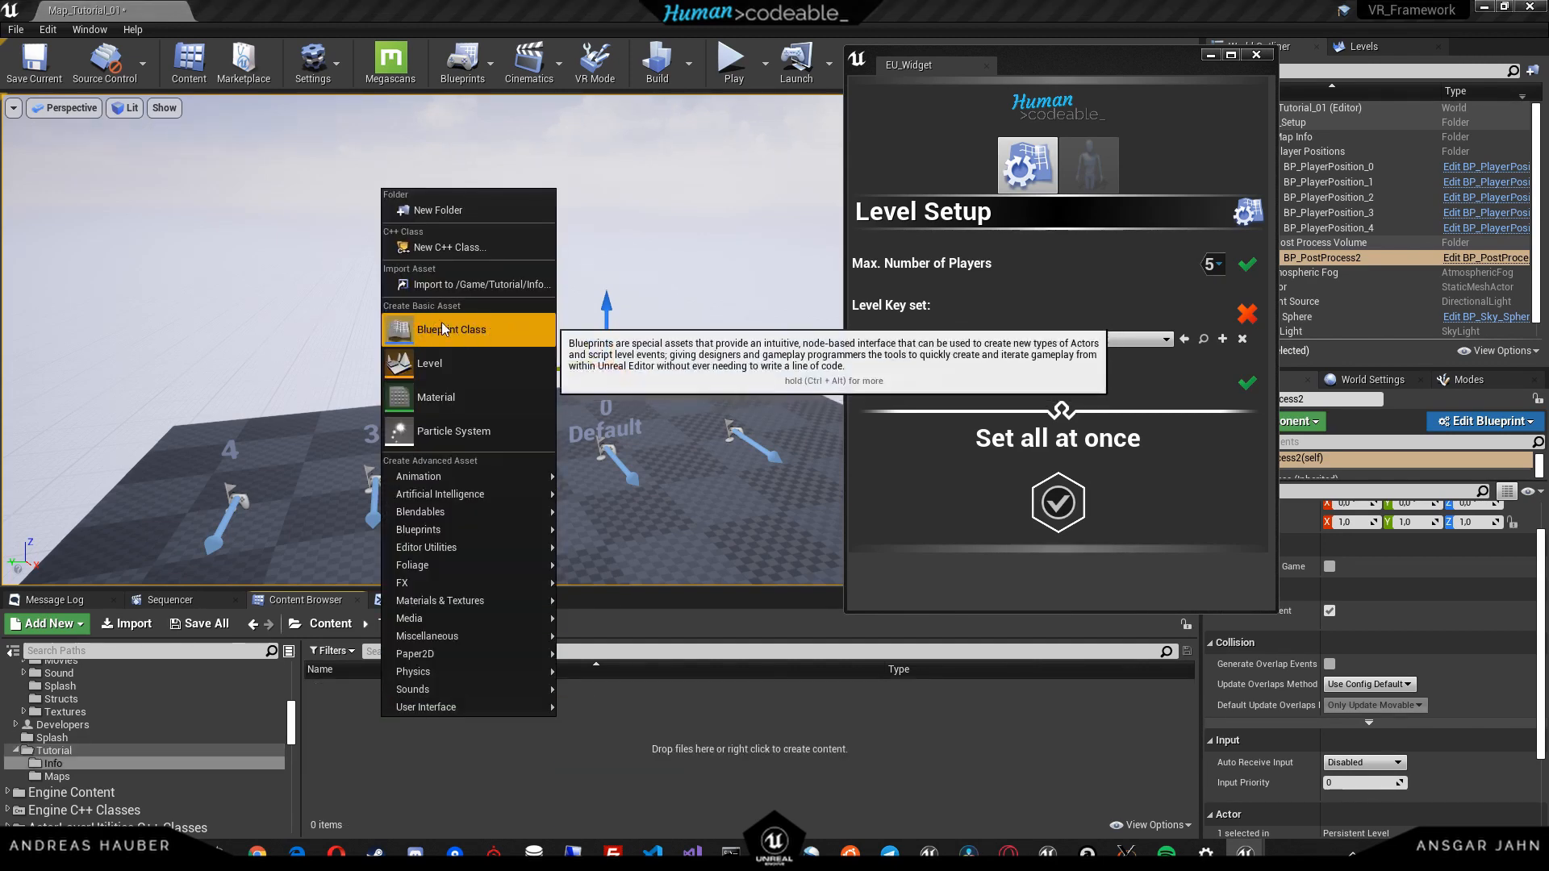
left_click(445, 321)
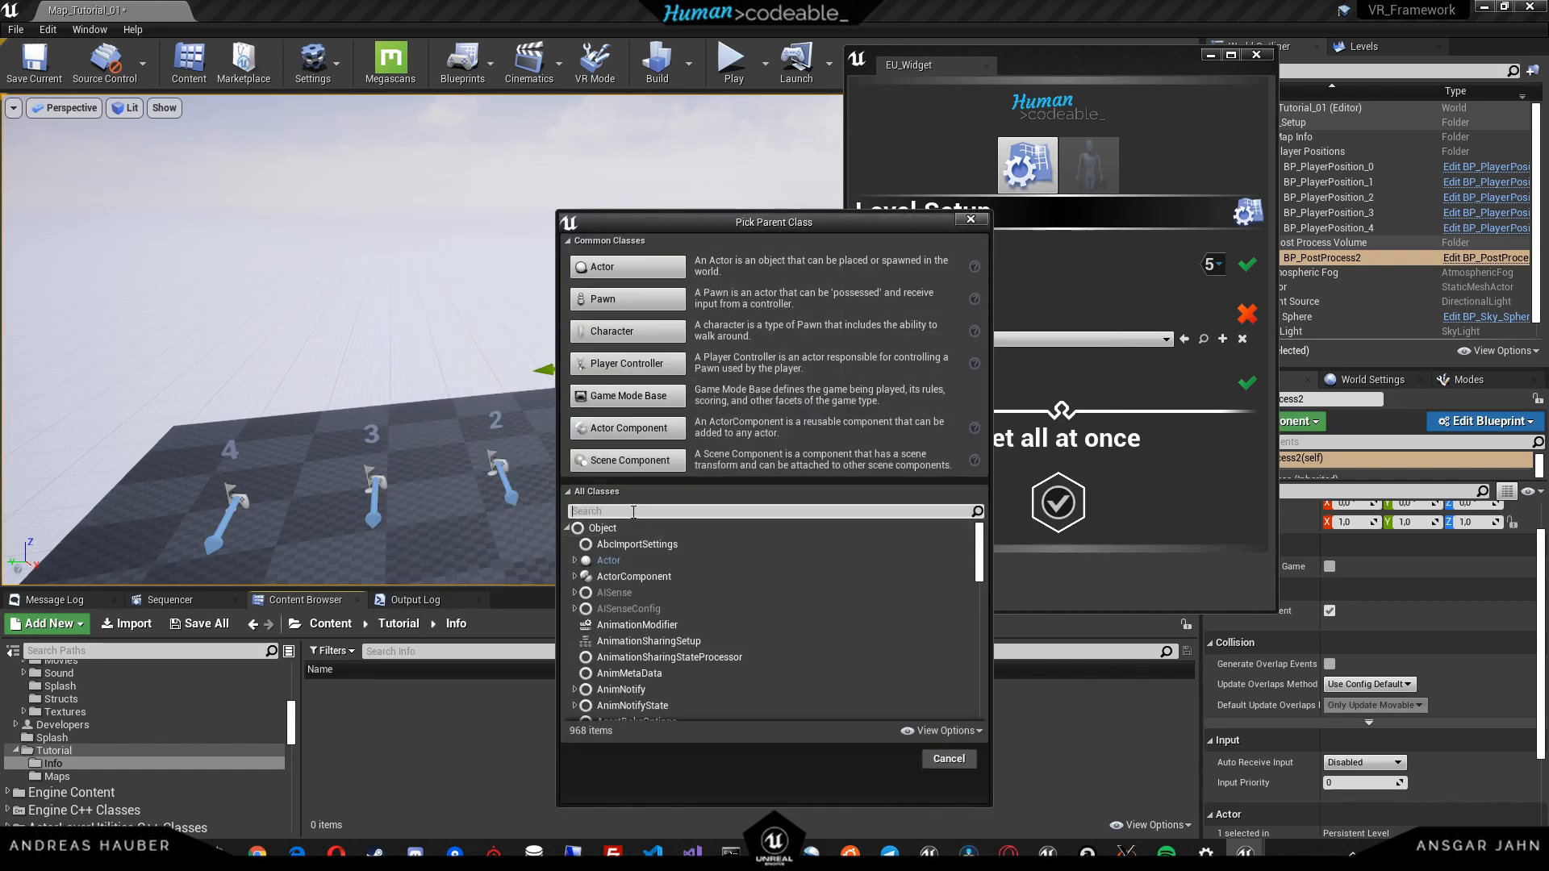
type("level info")
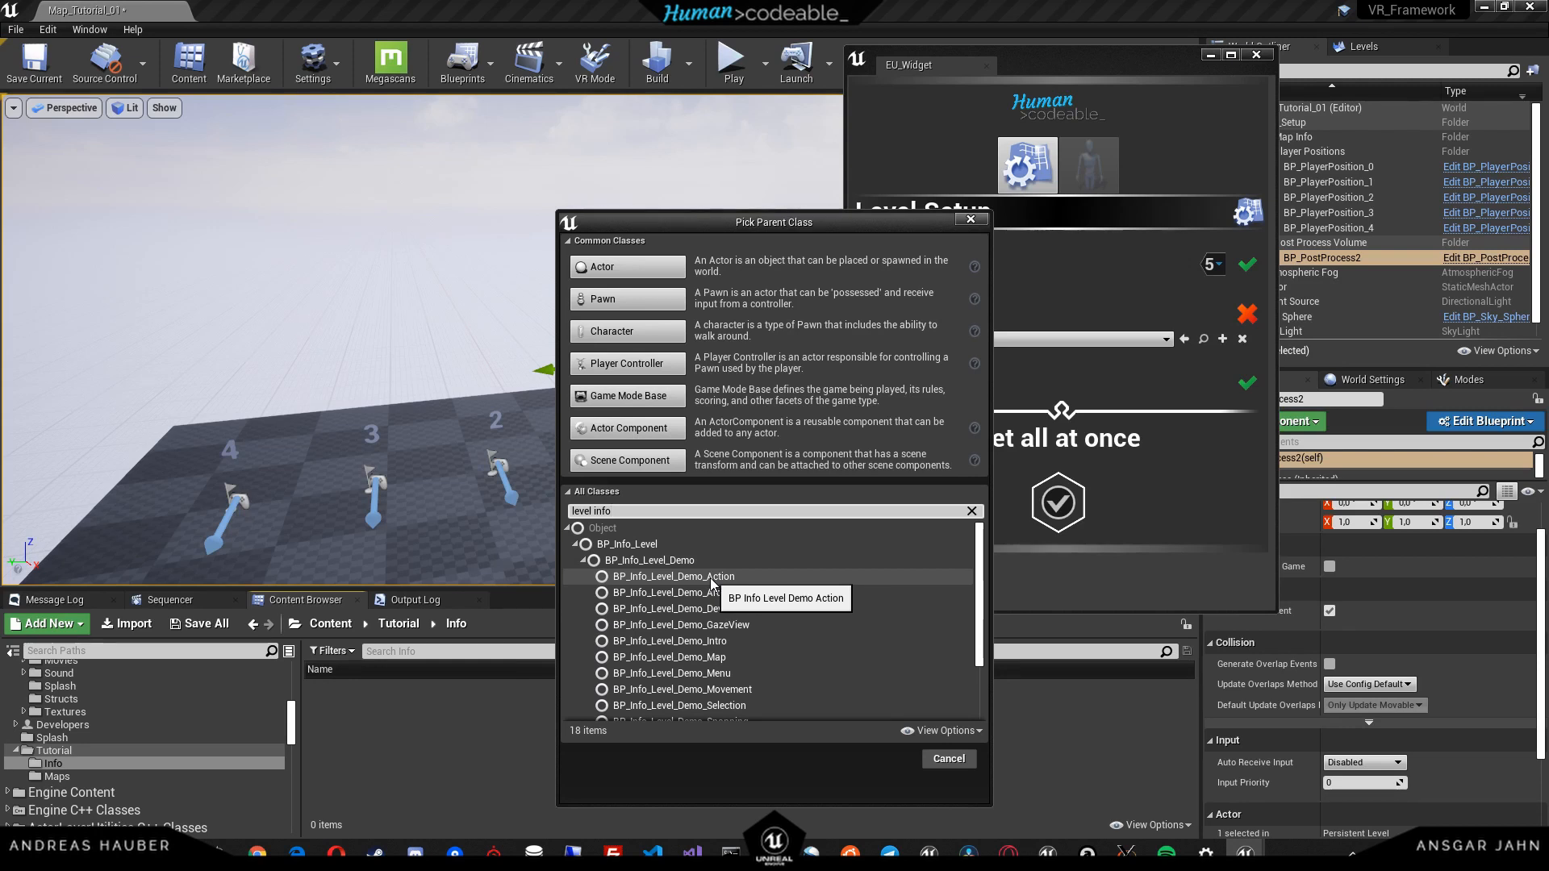
left_click(645, 545)
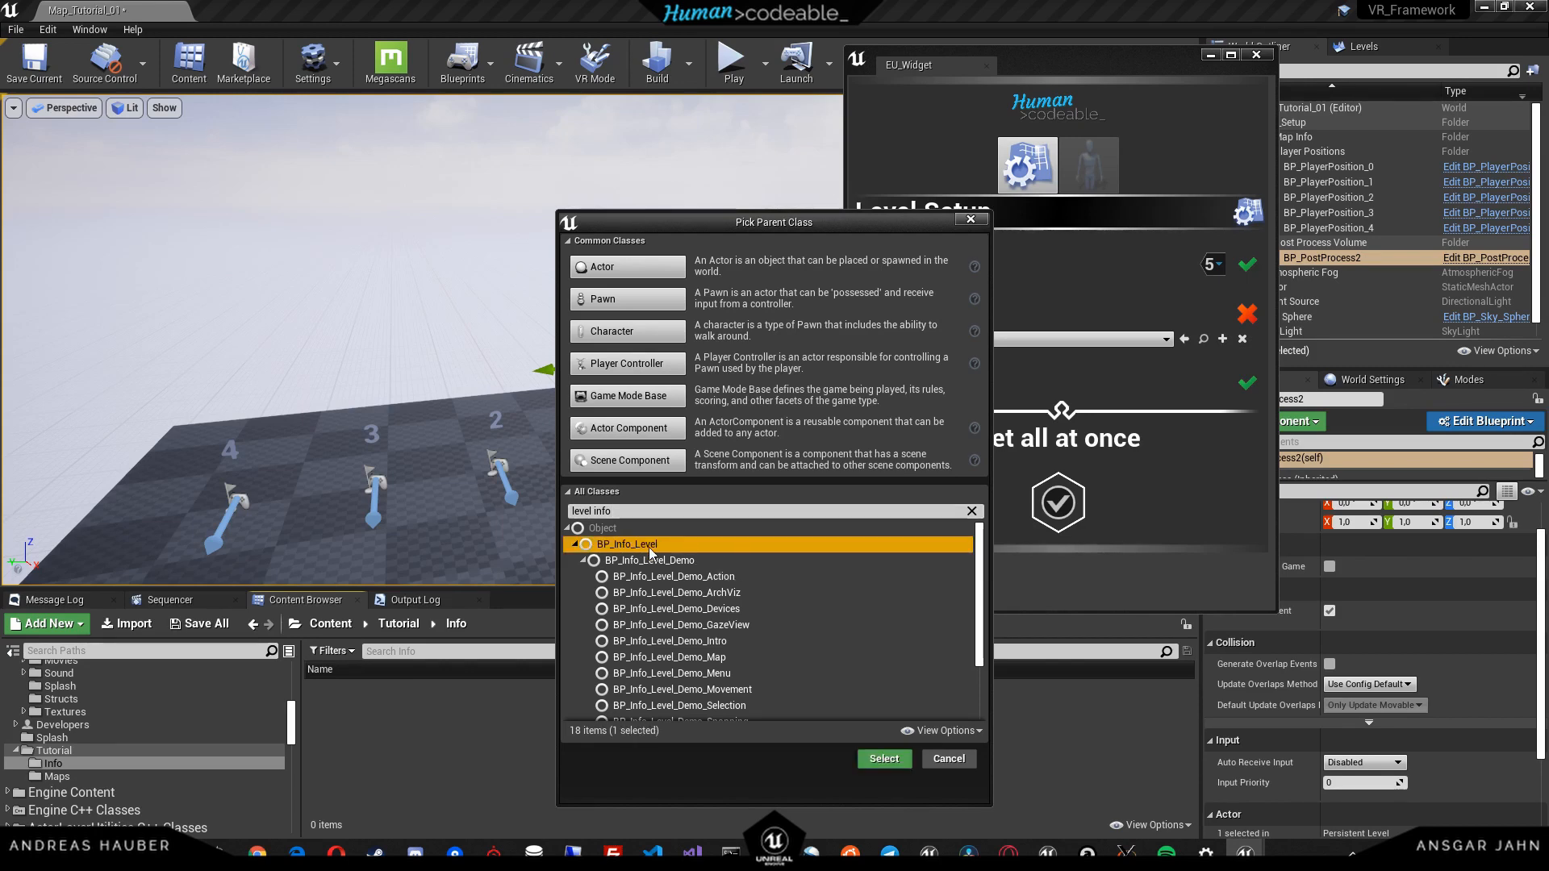
left_click(883, 759)
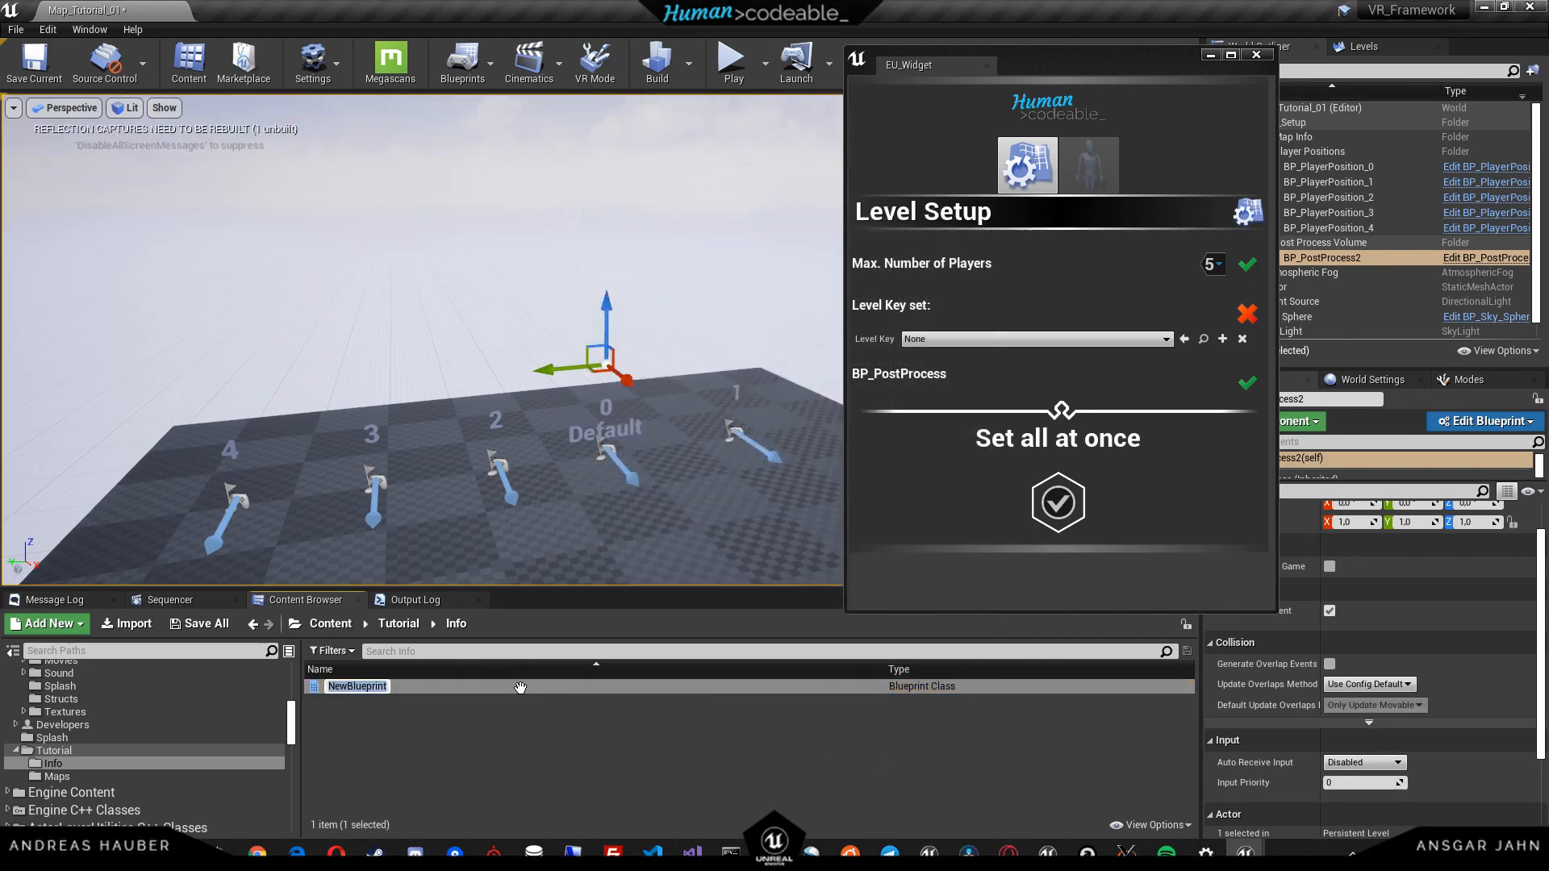
type("BP_LevelINnfo")
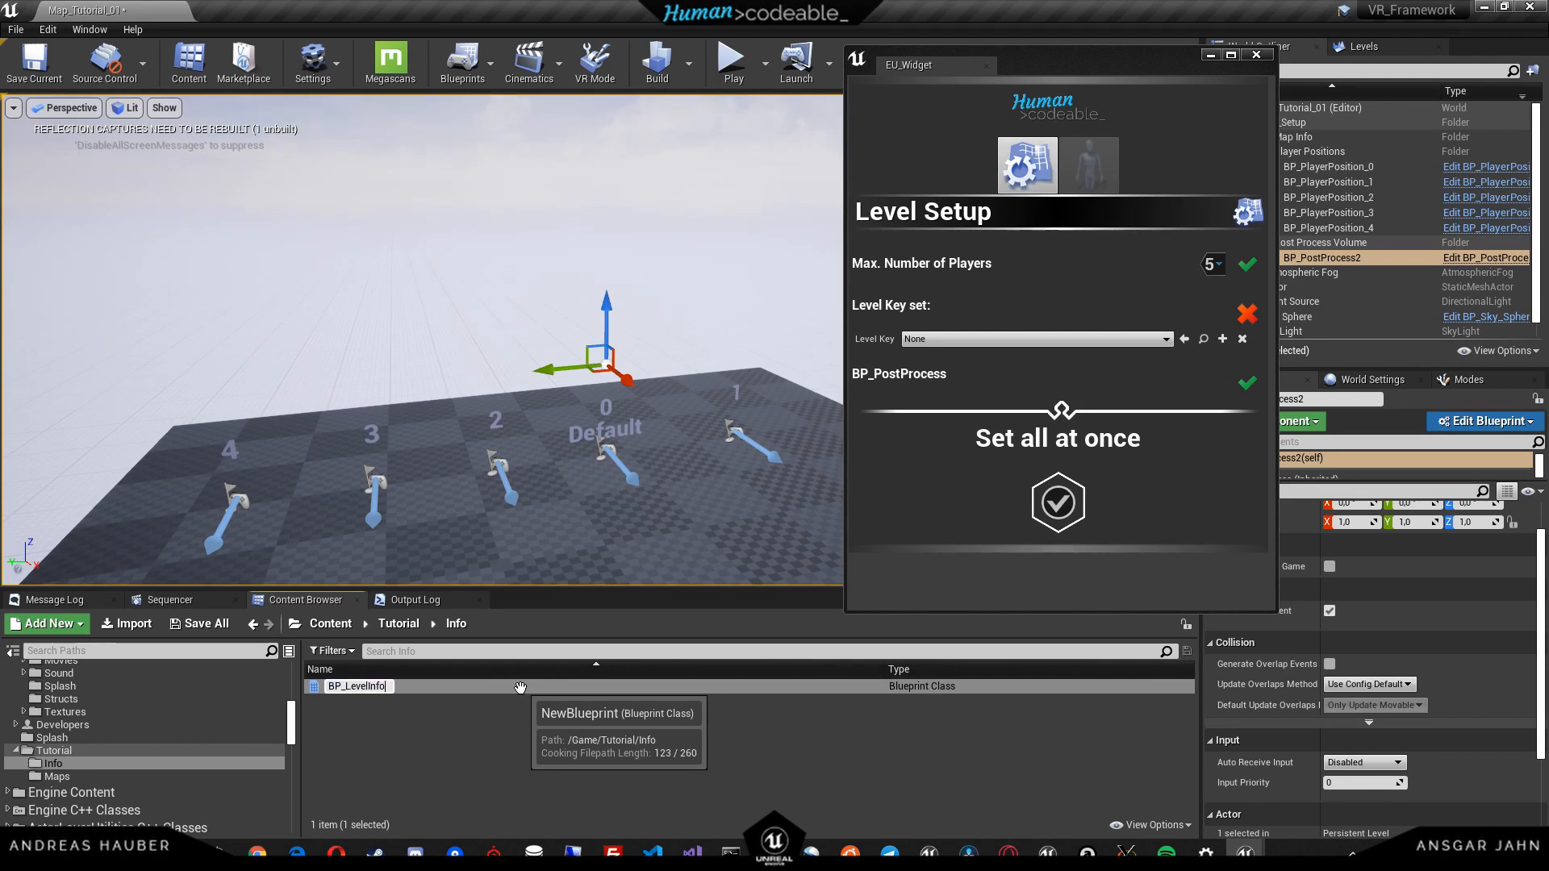
type("_Tut")
key("Return")
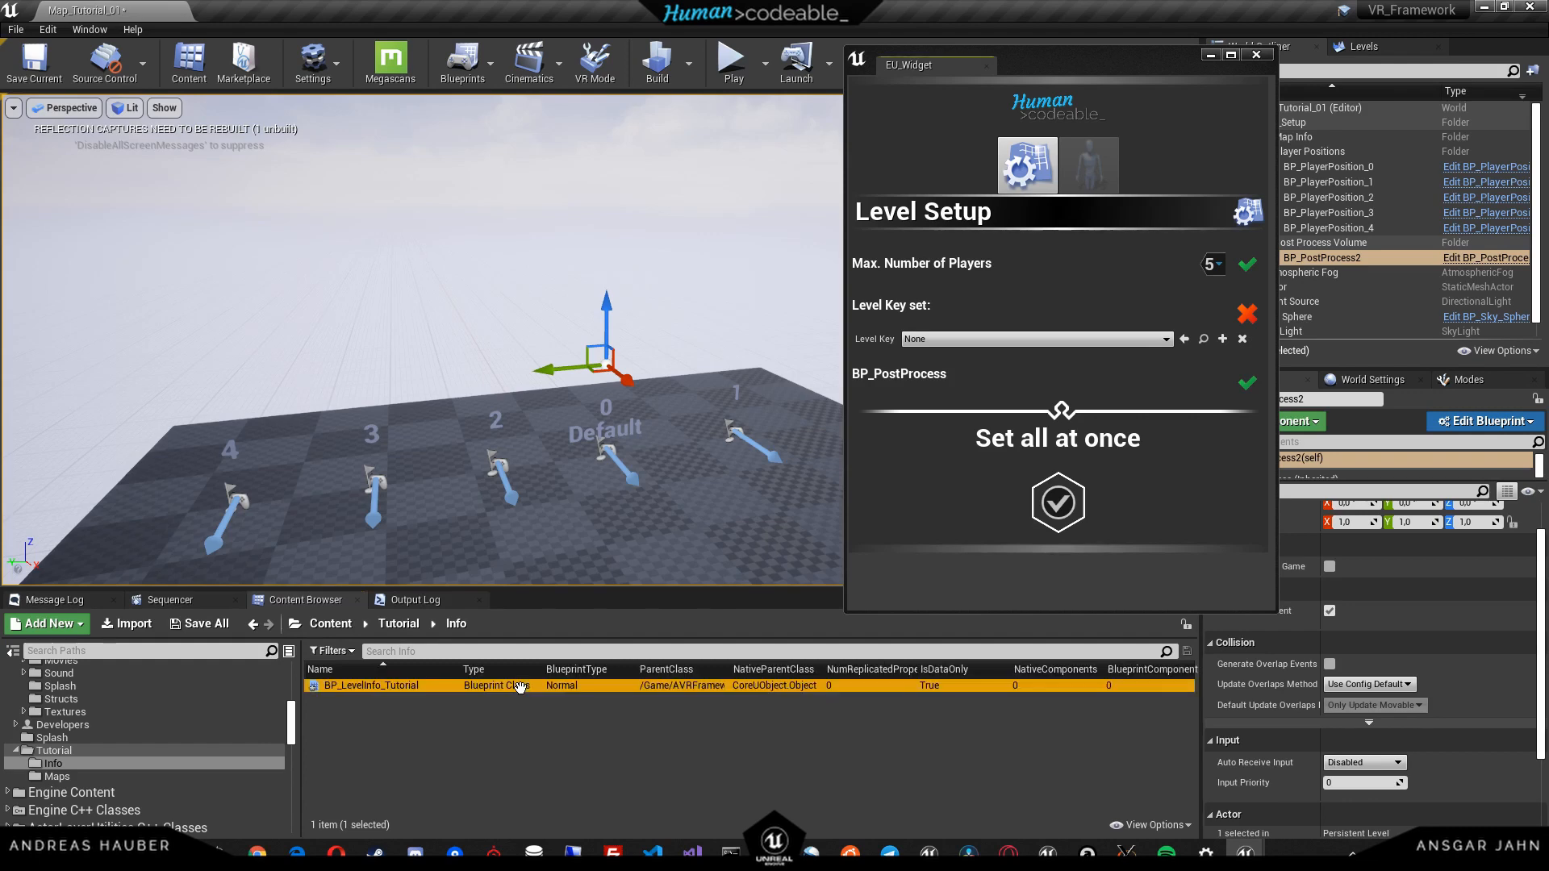
- Create a child Blueprint of BP_LevelInfo_Tutorial and name it BP_LevelInfo_Tutorial_Level01
right_click(458, 688)
left_click(534, 314)
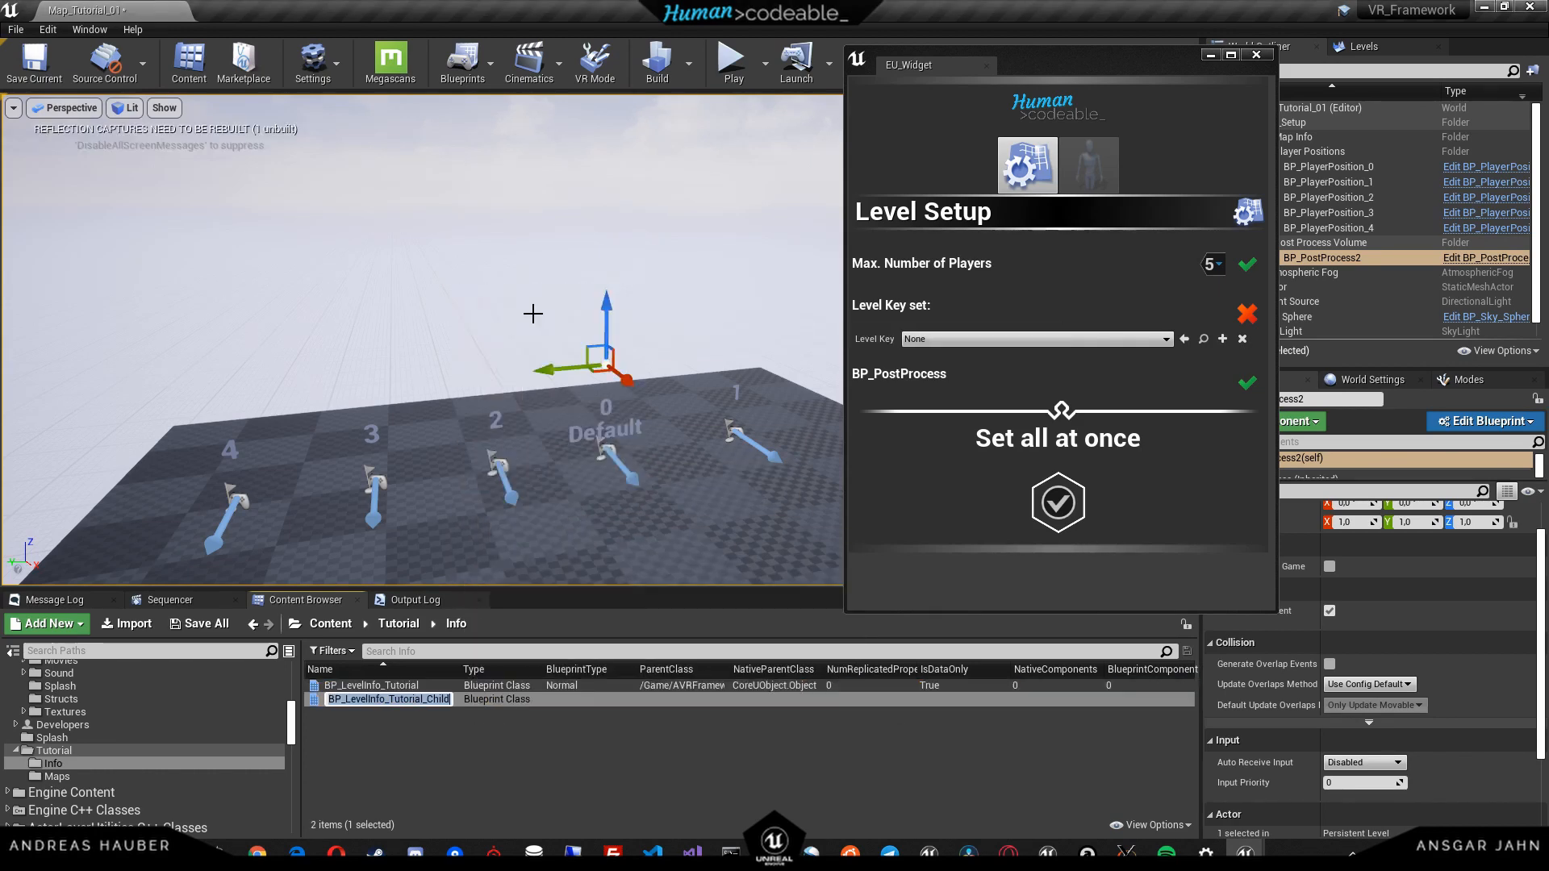
key("End")
key("BackSpace")
key("BackSpace")
key("BackSpace")
key("BackSpace")
key("BackSpace")
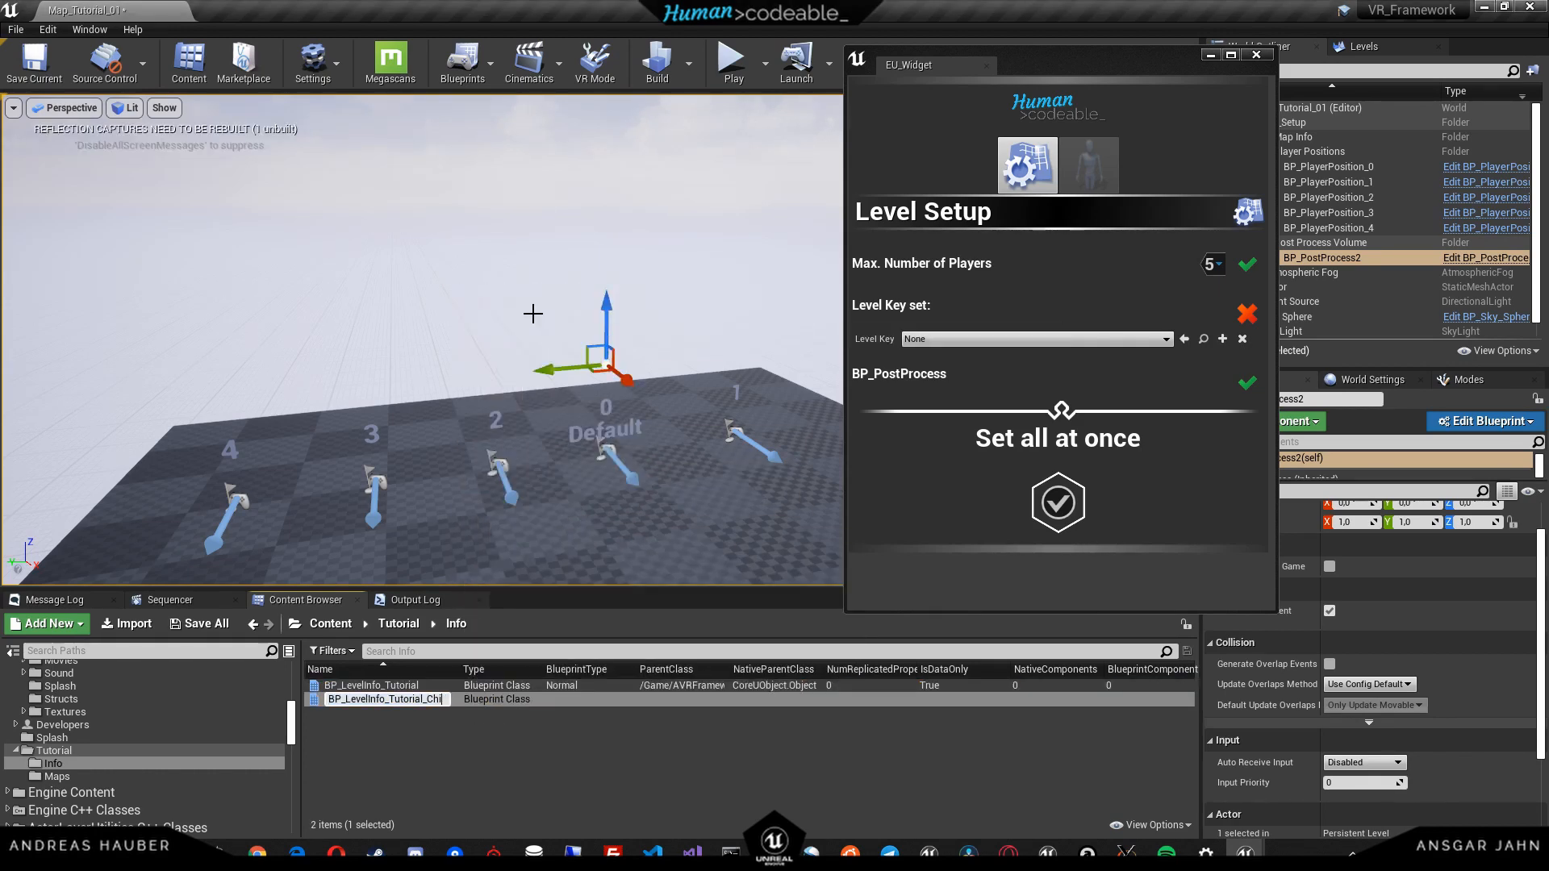
type("Level01")
key("Return")
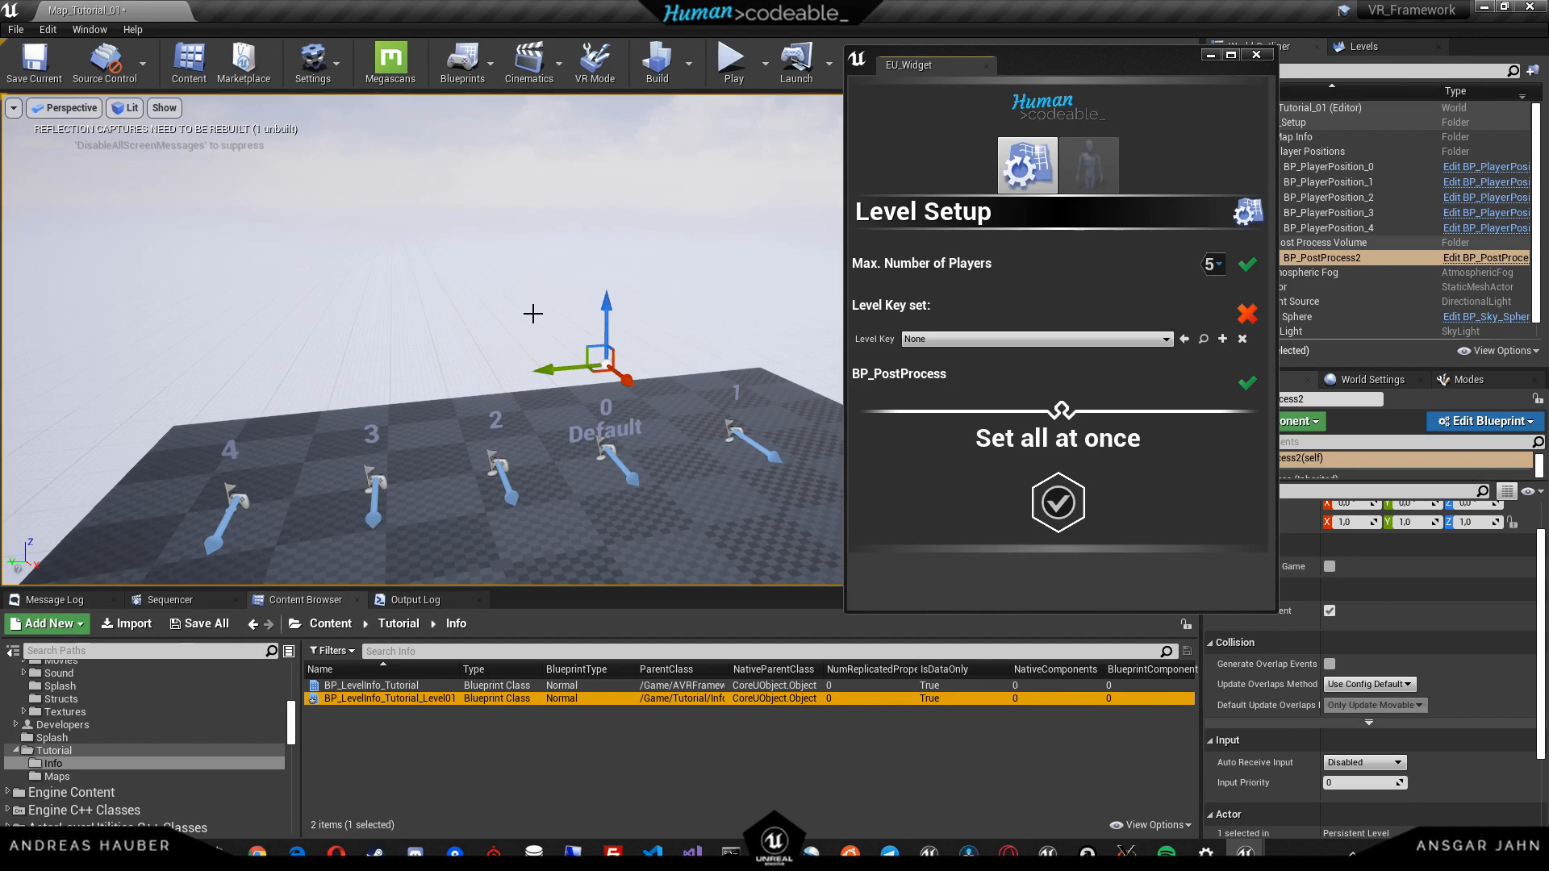
left_click(419, 734)
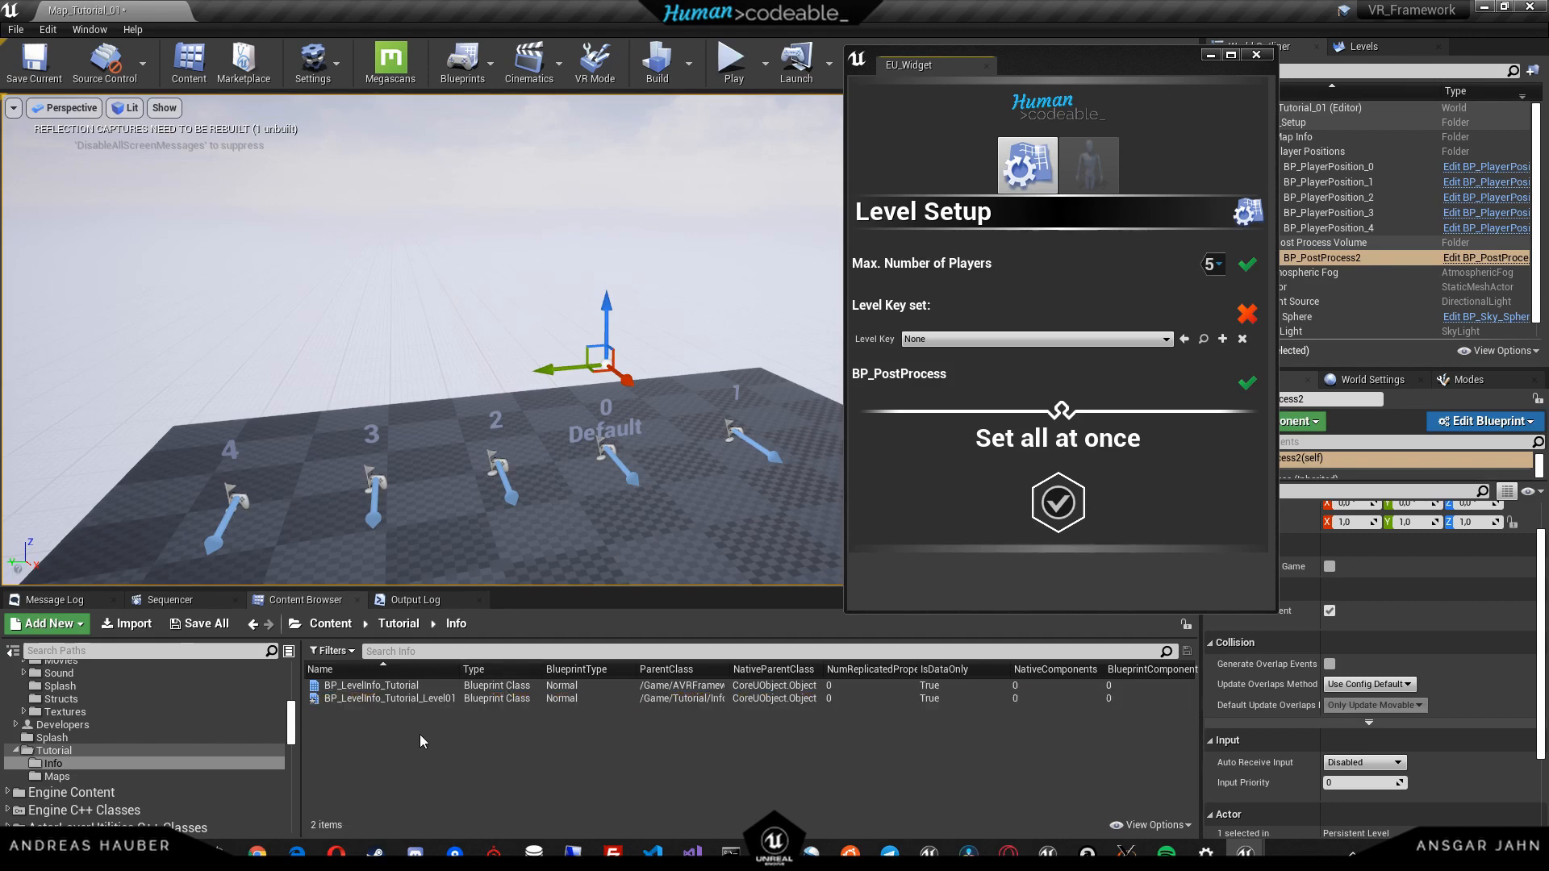
- Set the Level Key to BP_LevelInfo_Tutorial_Level01 in the Level Setup widget and apply it to the level
left_click(384, 685)
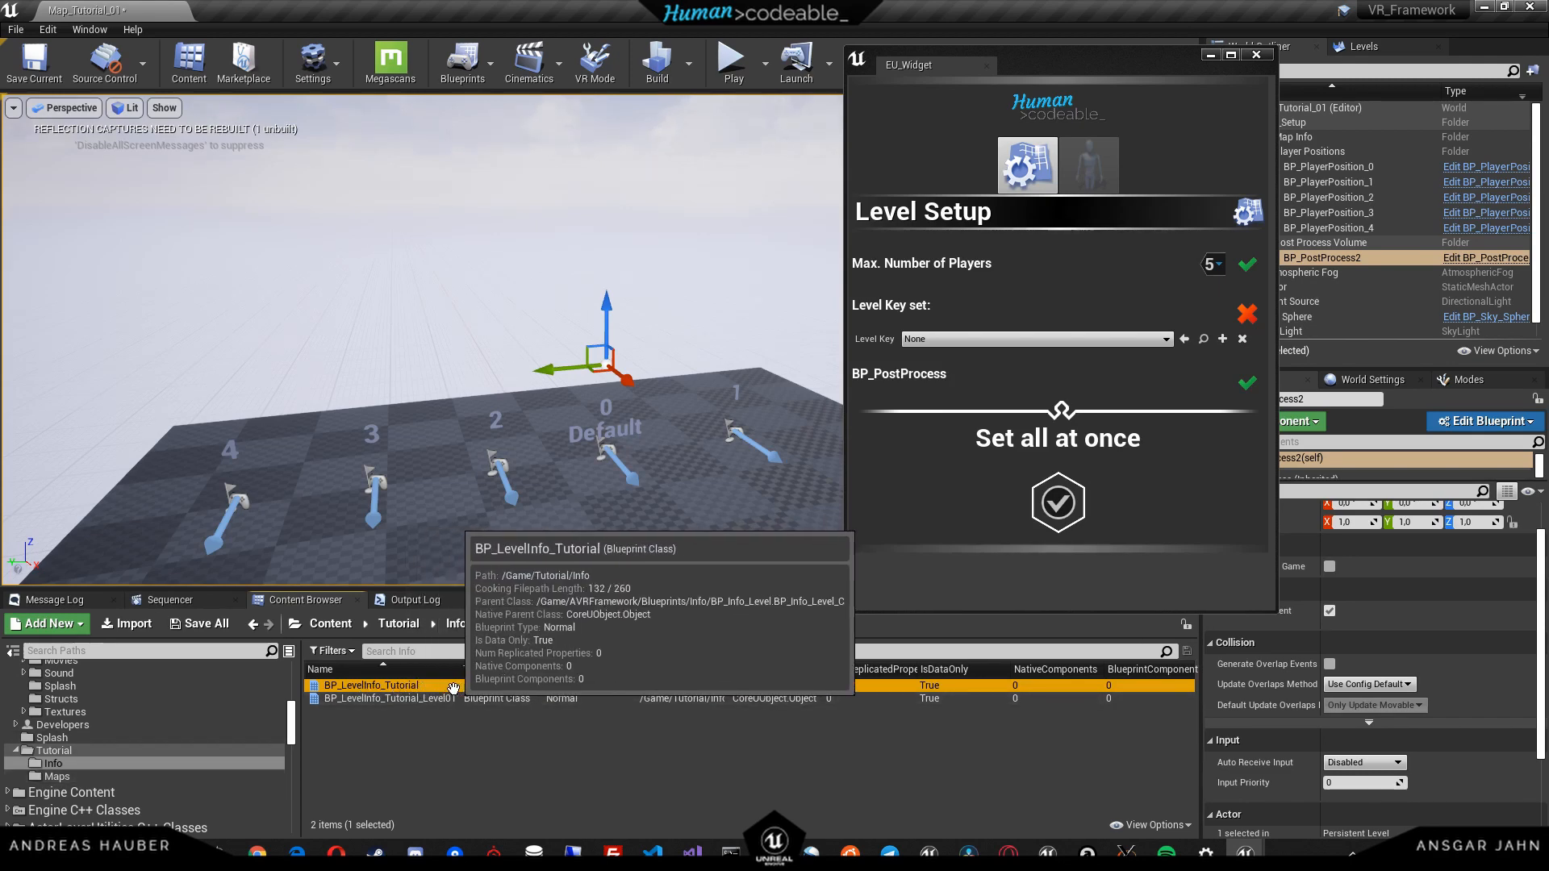
left_click(480, 698)
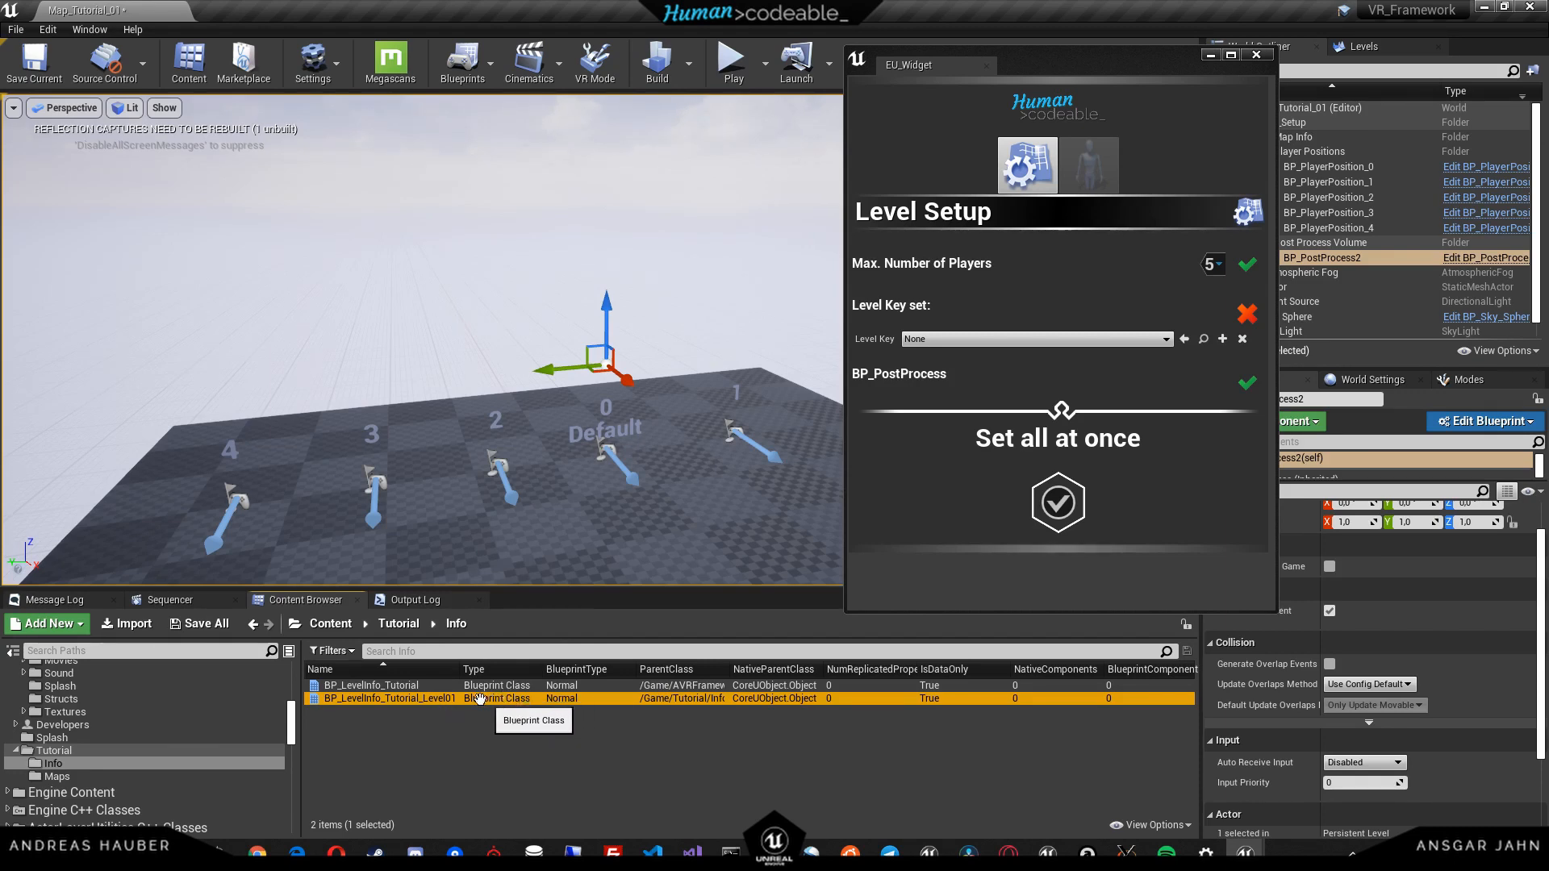
left_click(1060, 339)
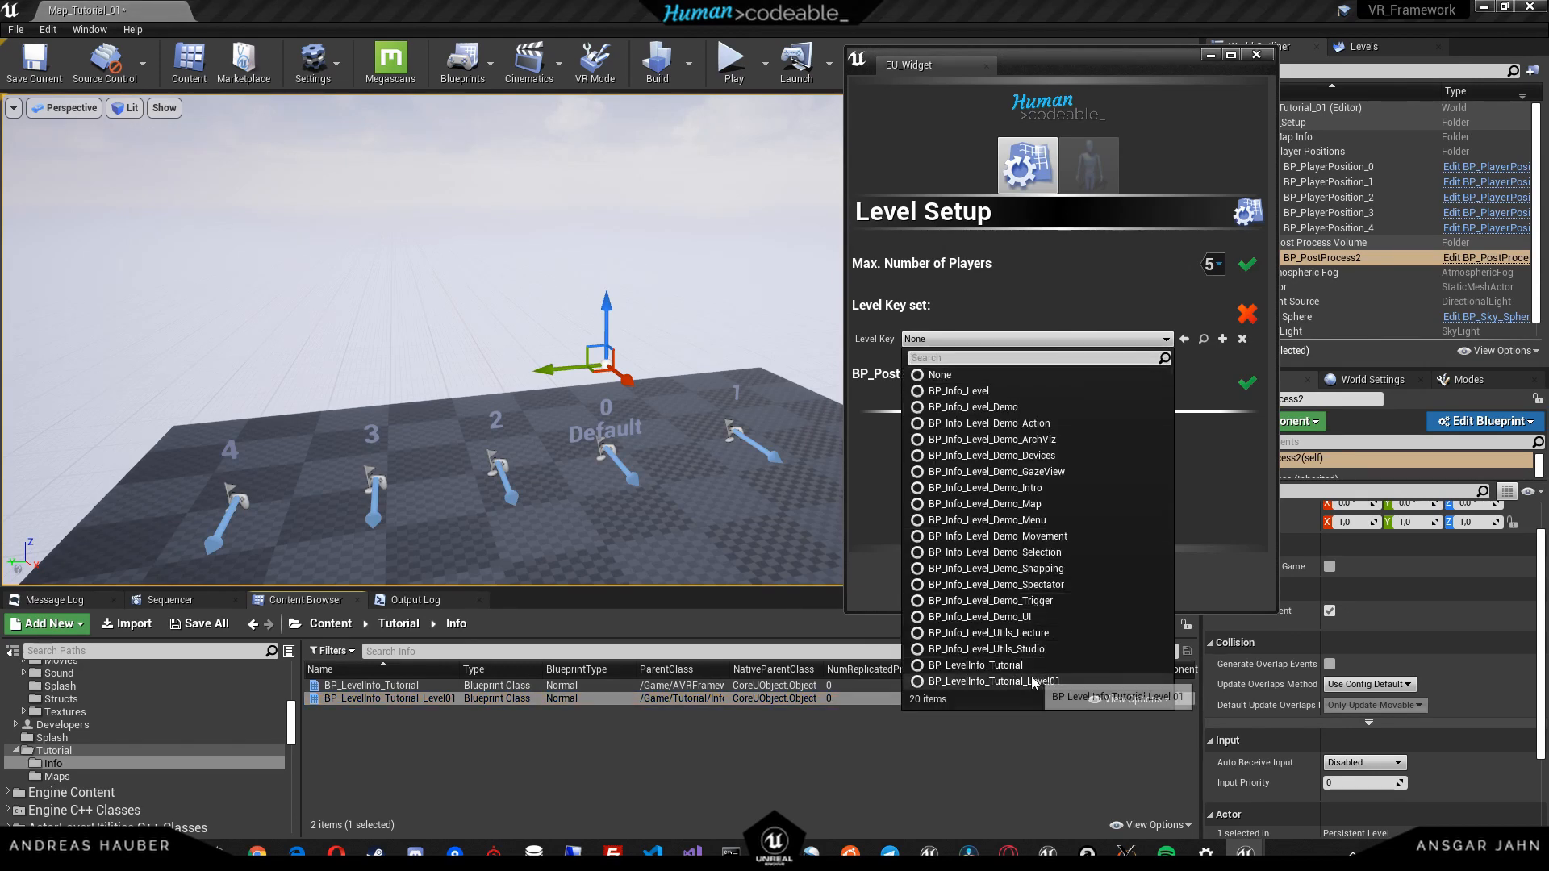
left_click(1049, 687)
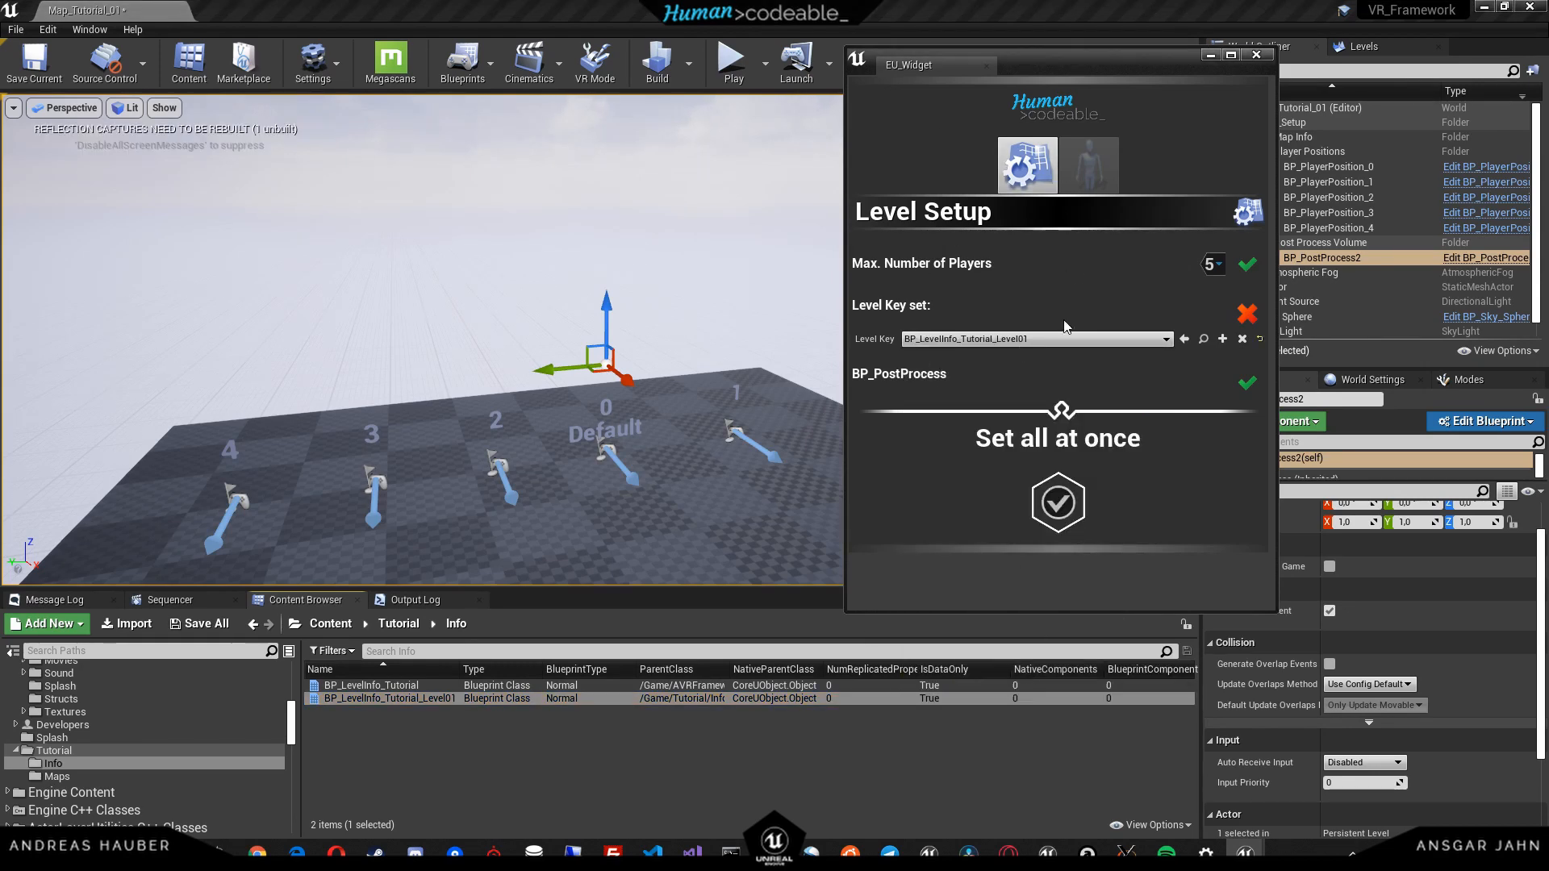
left_click(1245, 315)
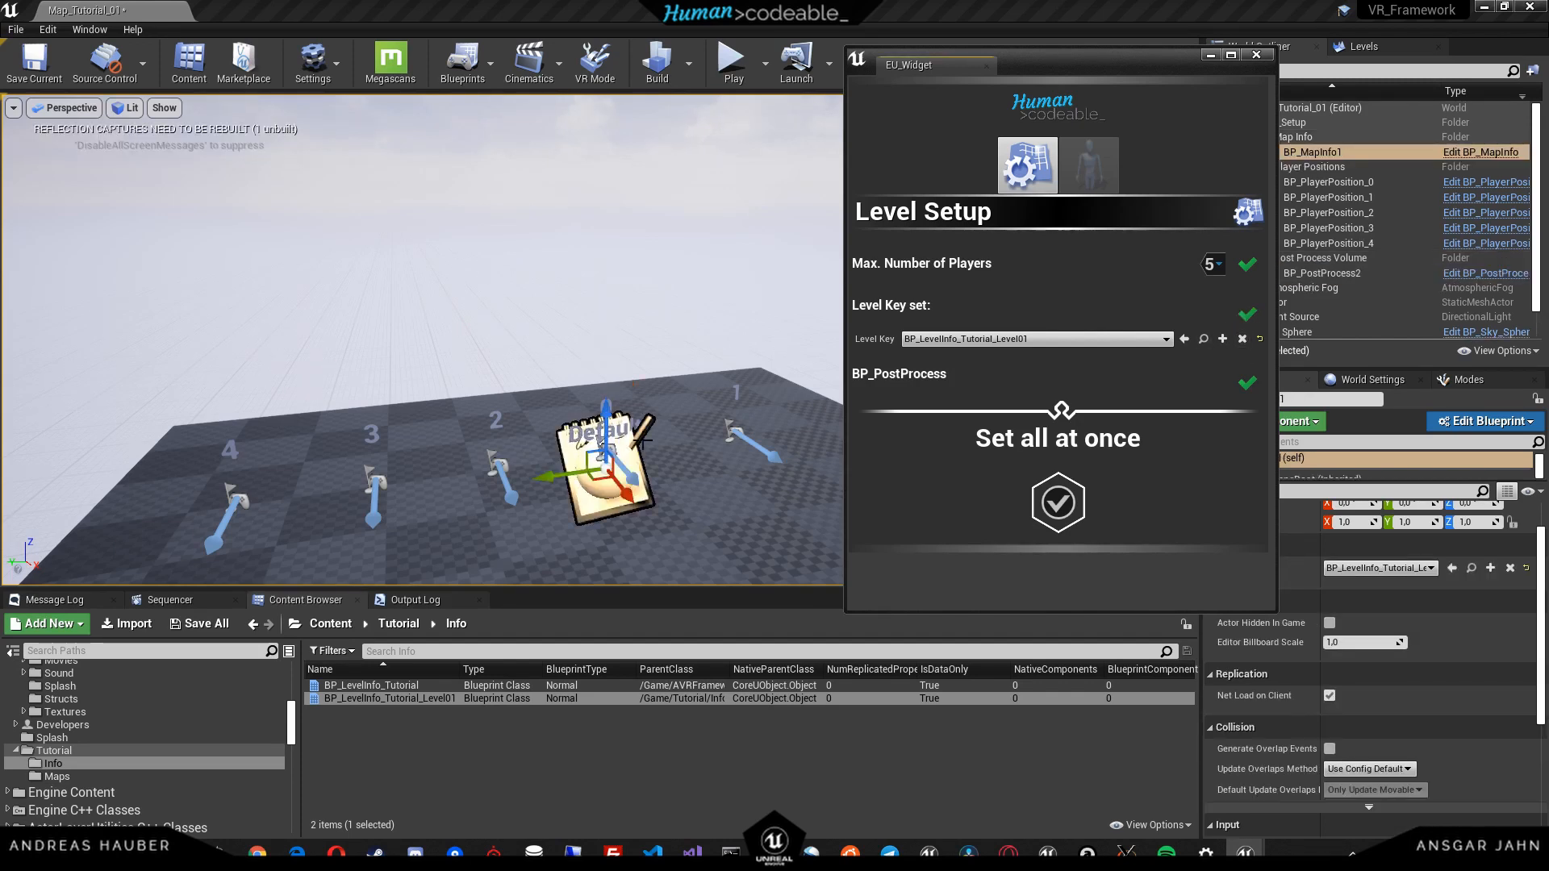
- Move the BP_MapInfo actor away from the default player position into the free space above the floor and close the Level Setup widget
left_click_drag(596, 457, 333, 234)
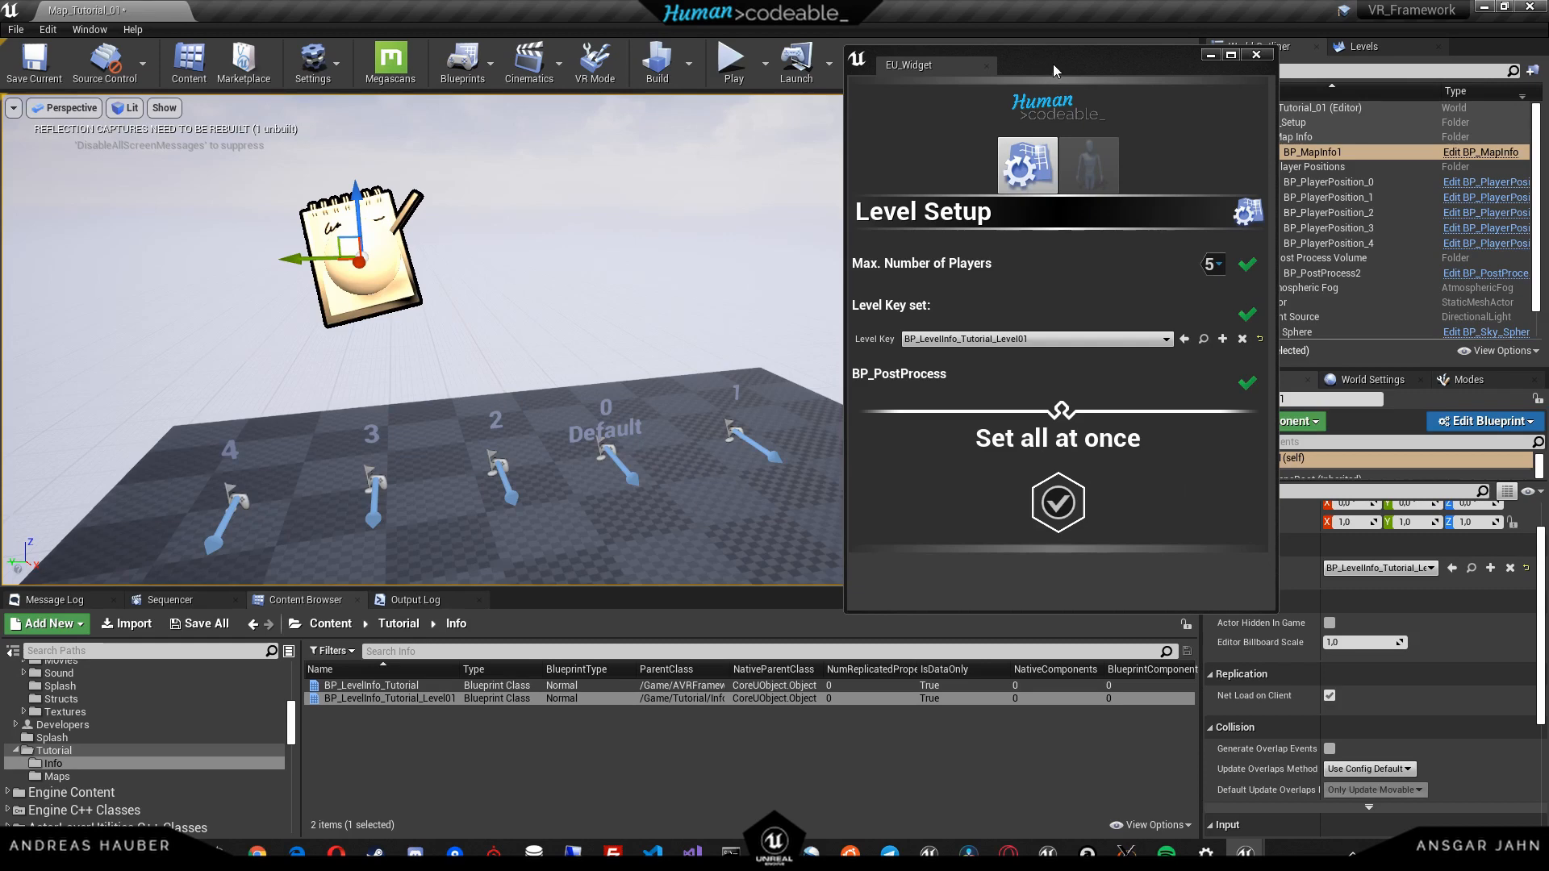
left_click_drag(1053, 65, 1079, 122)
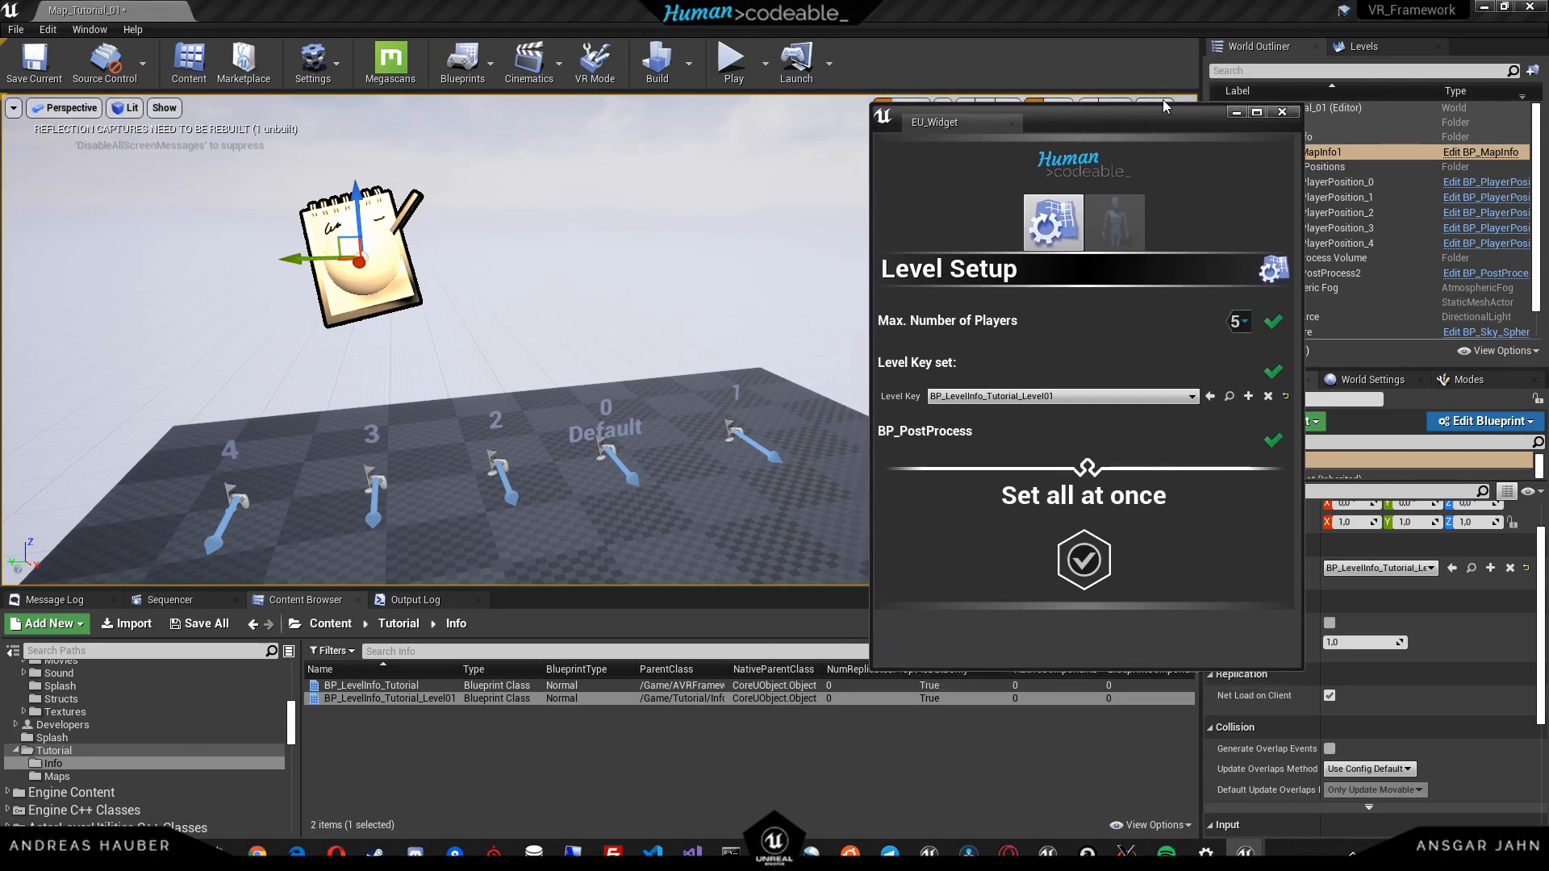
left_click(1282, 112)
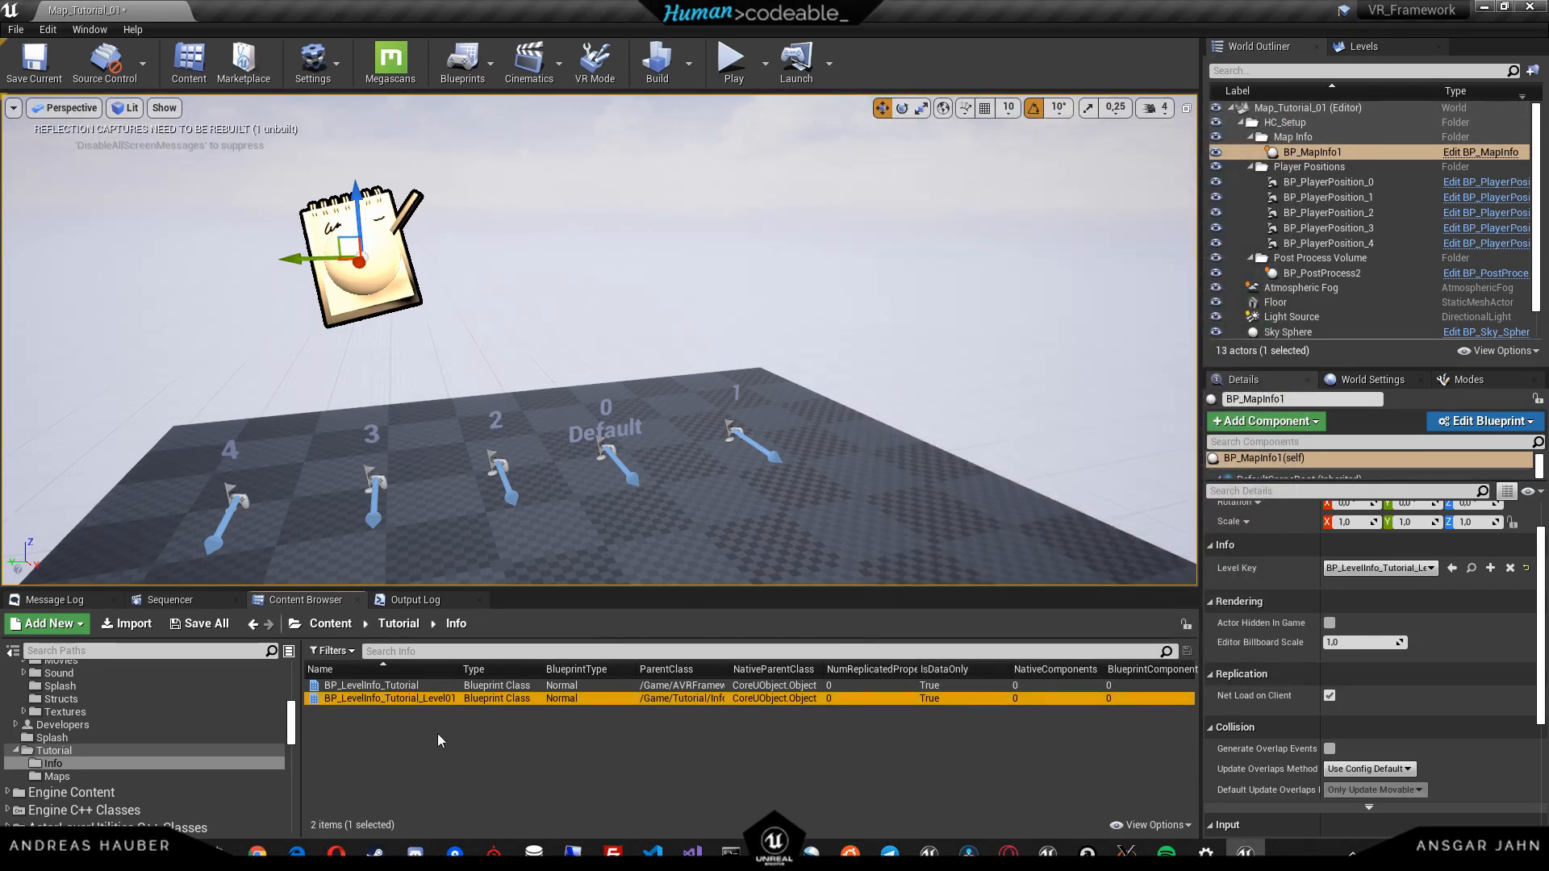
- In BP_LevelInfo_Tutorial_Level01, set Pawn Non VR to BP_Pawn_NonVR_Normal, Pawn VR to BP_Pawn_VR_Normal and Pawn Spectator to BP_Pawn_NonVR_Spectator, and save
mouse_move(423, 699)
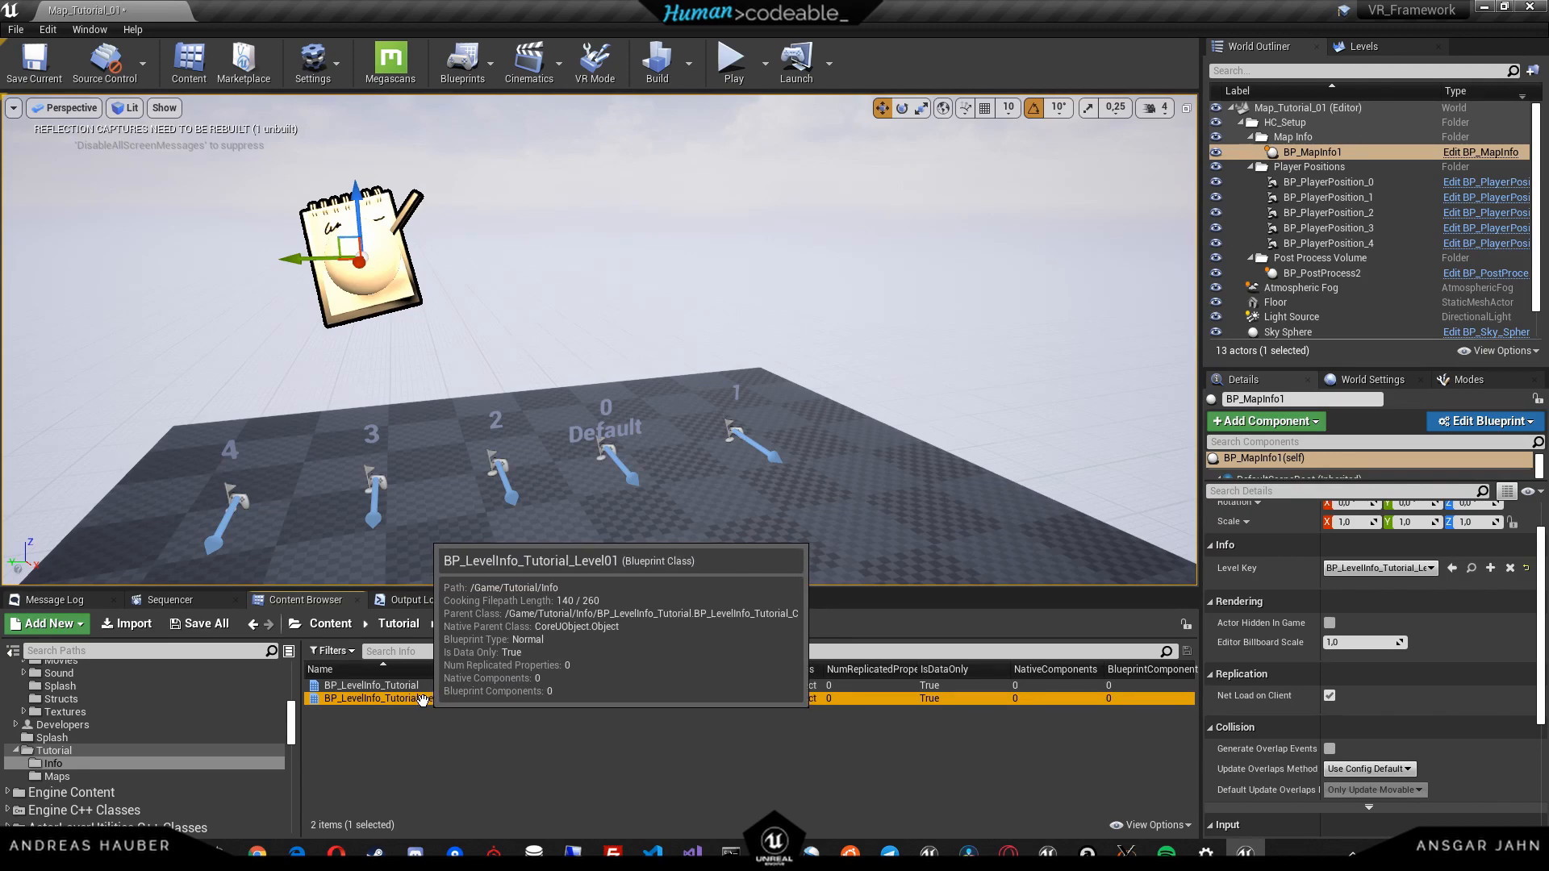
double_click(423, 699)
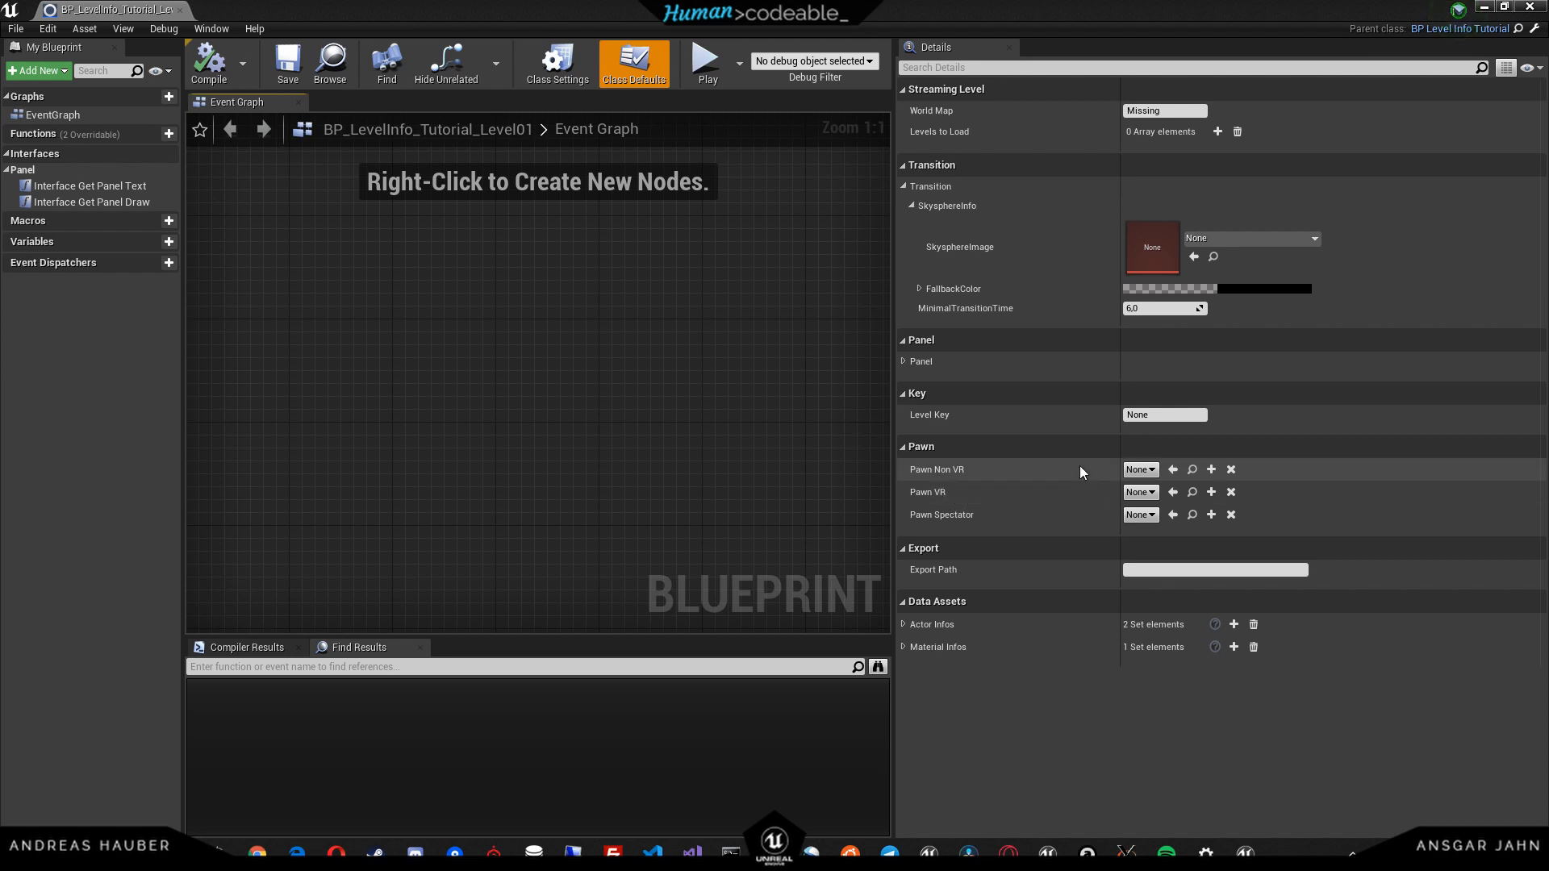
left_click(1137, 470)
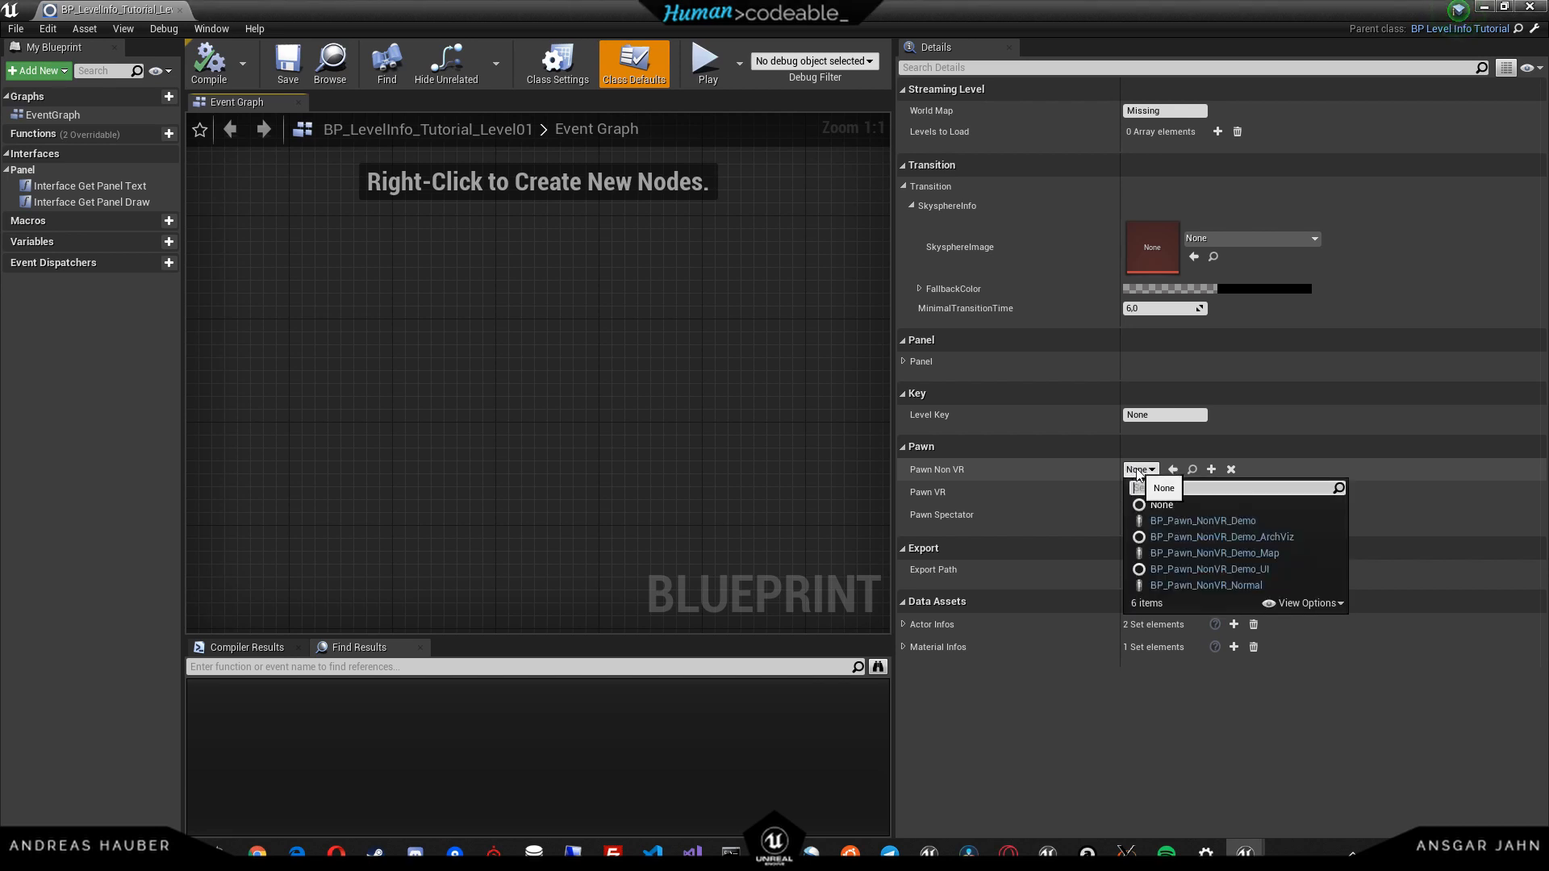
left_click(1236, 586)
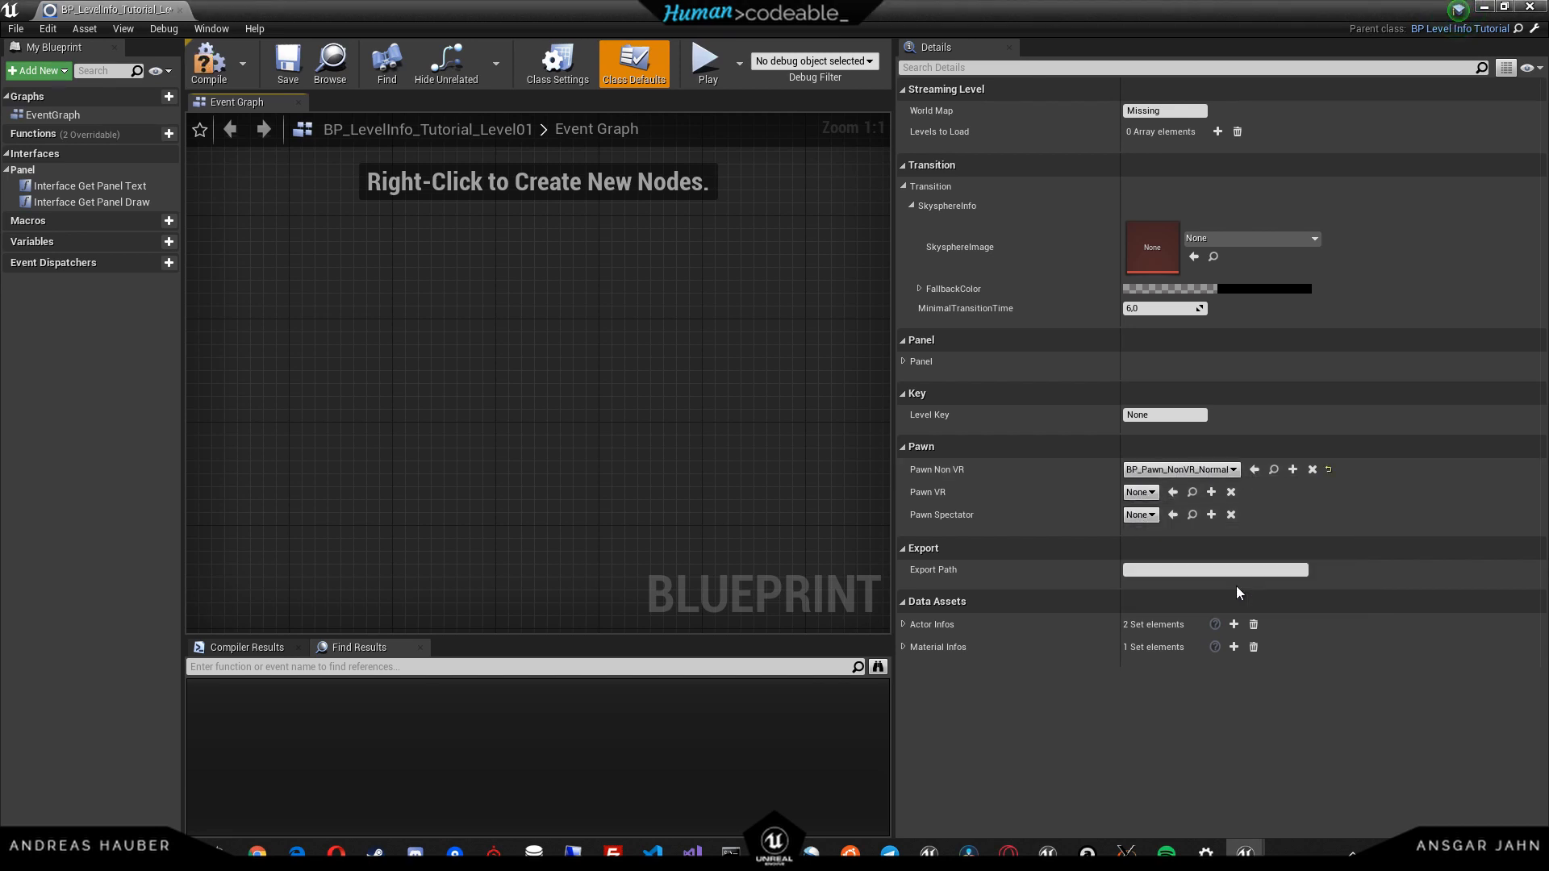
left_click(1139, 492)
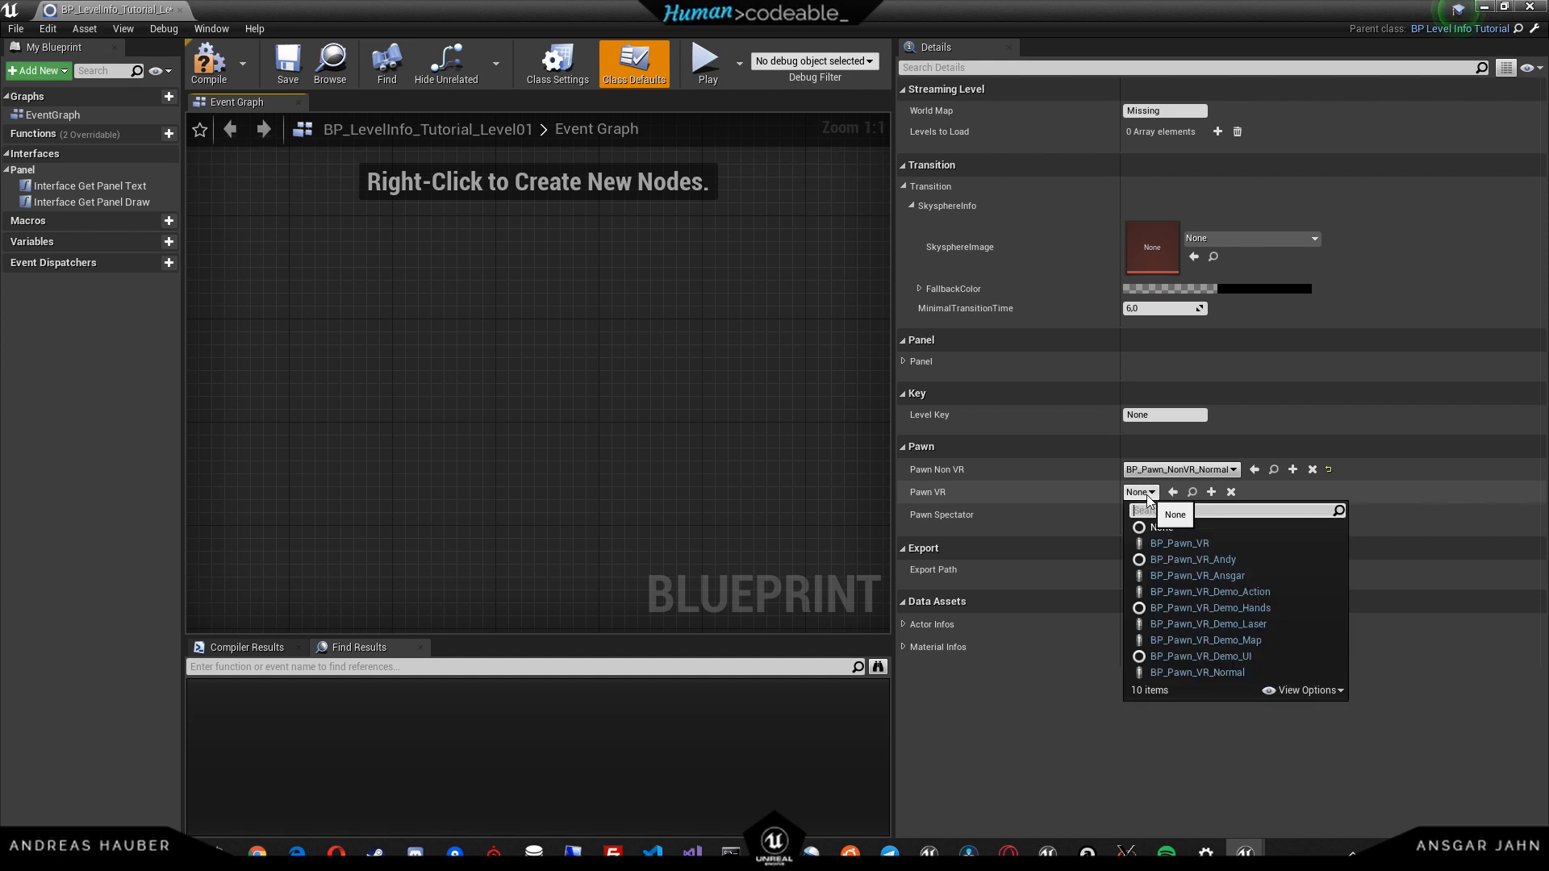
left_click(1228, 673)
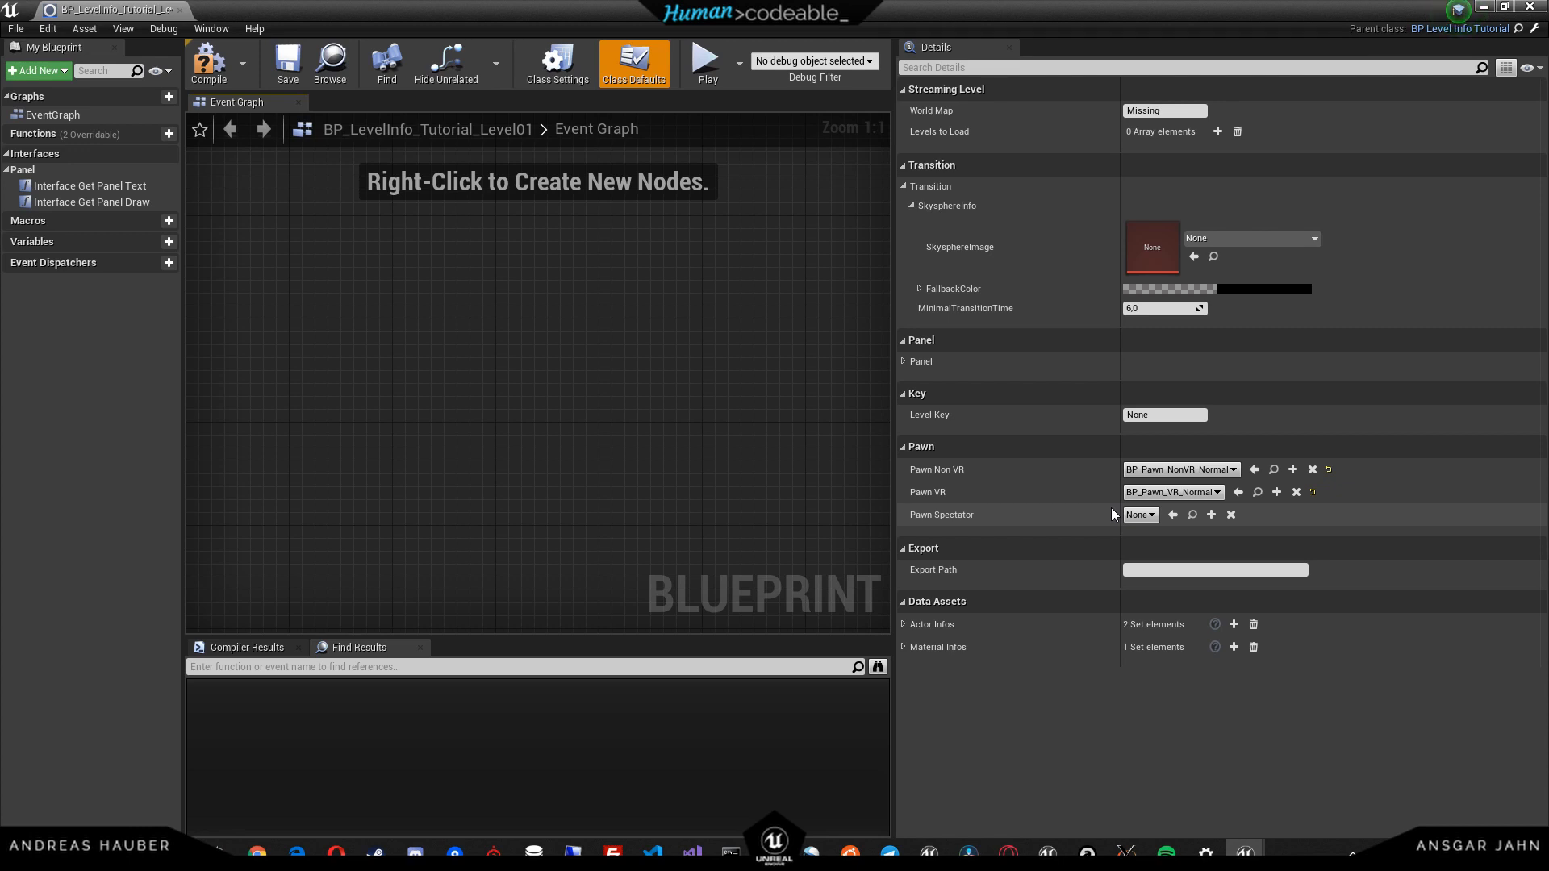
left_click(1140, 515)
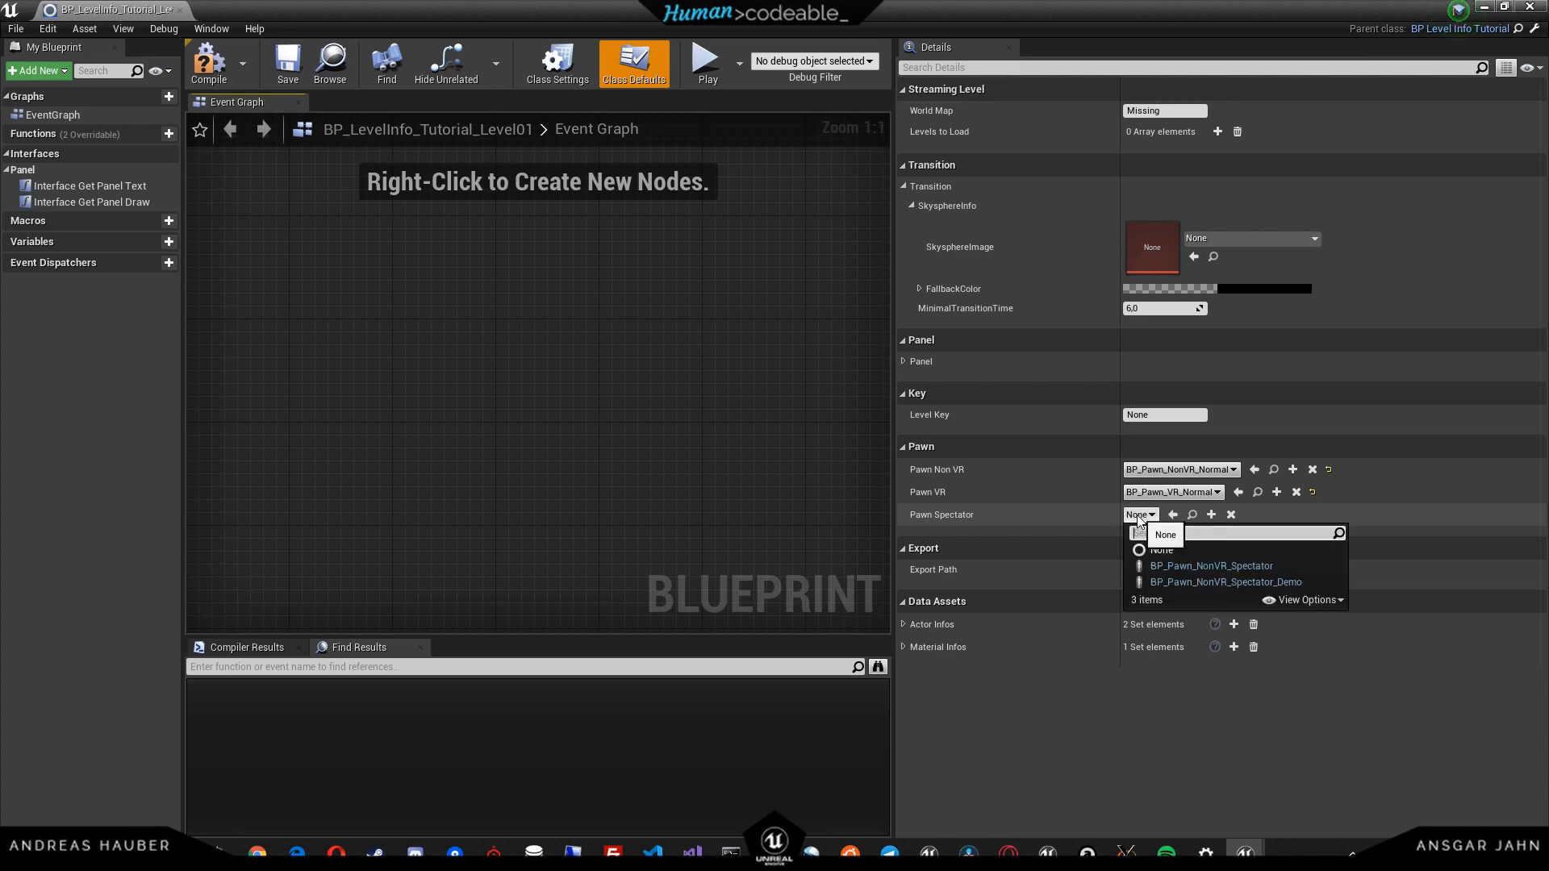
left_click(1199, 567)
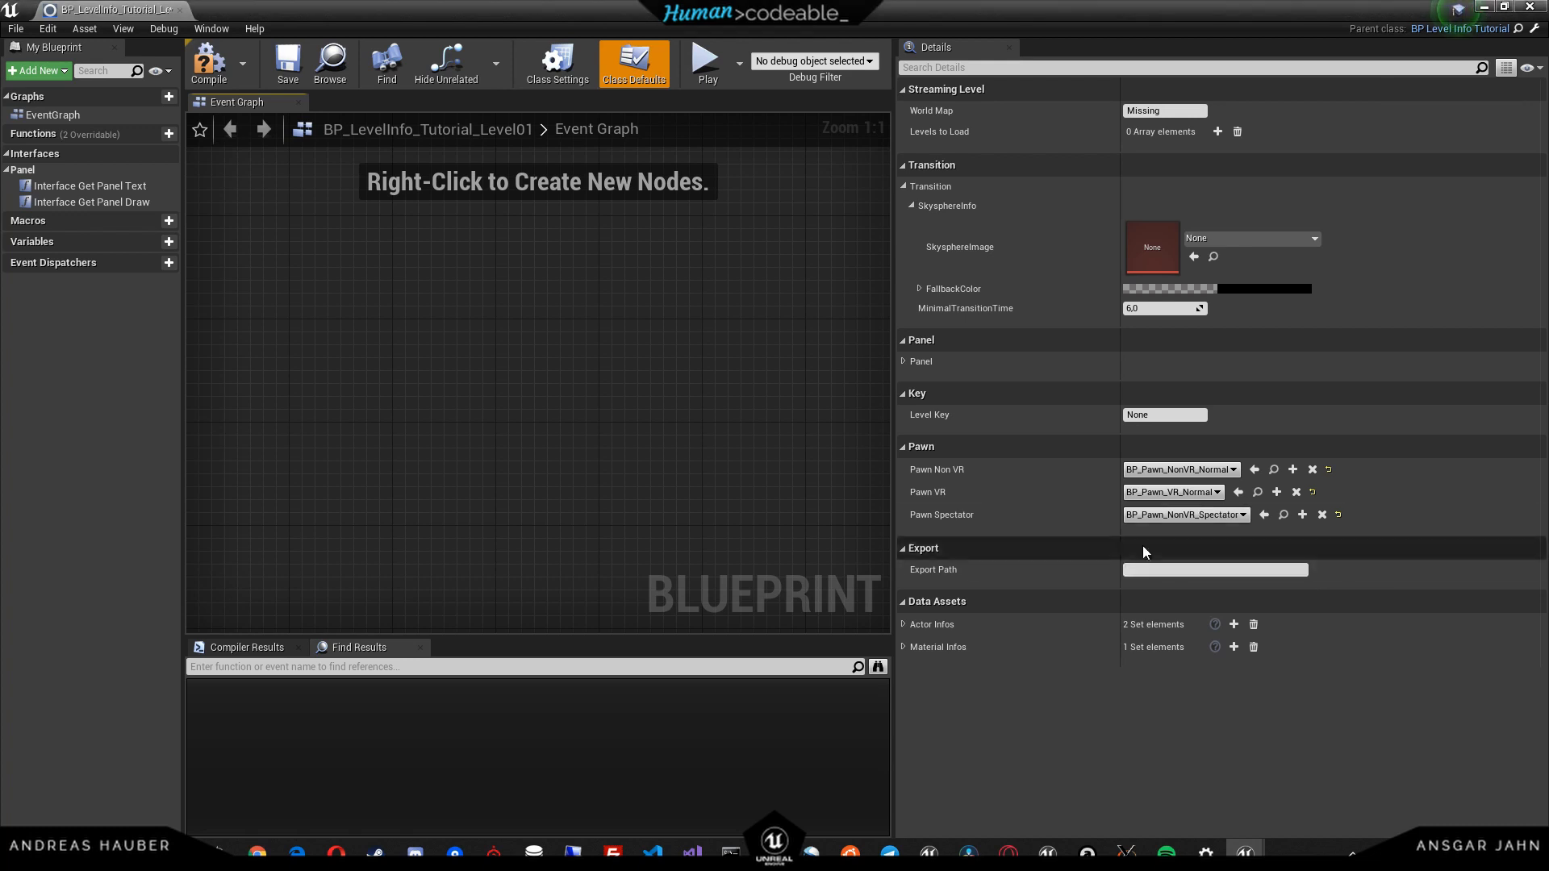
left_click(304, 54)
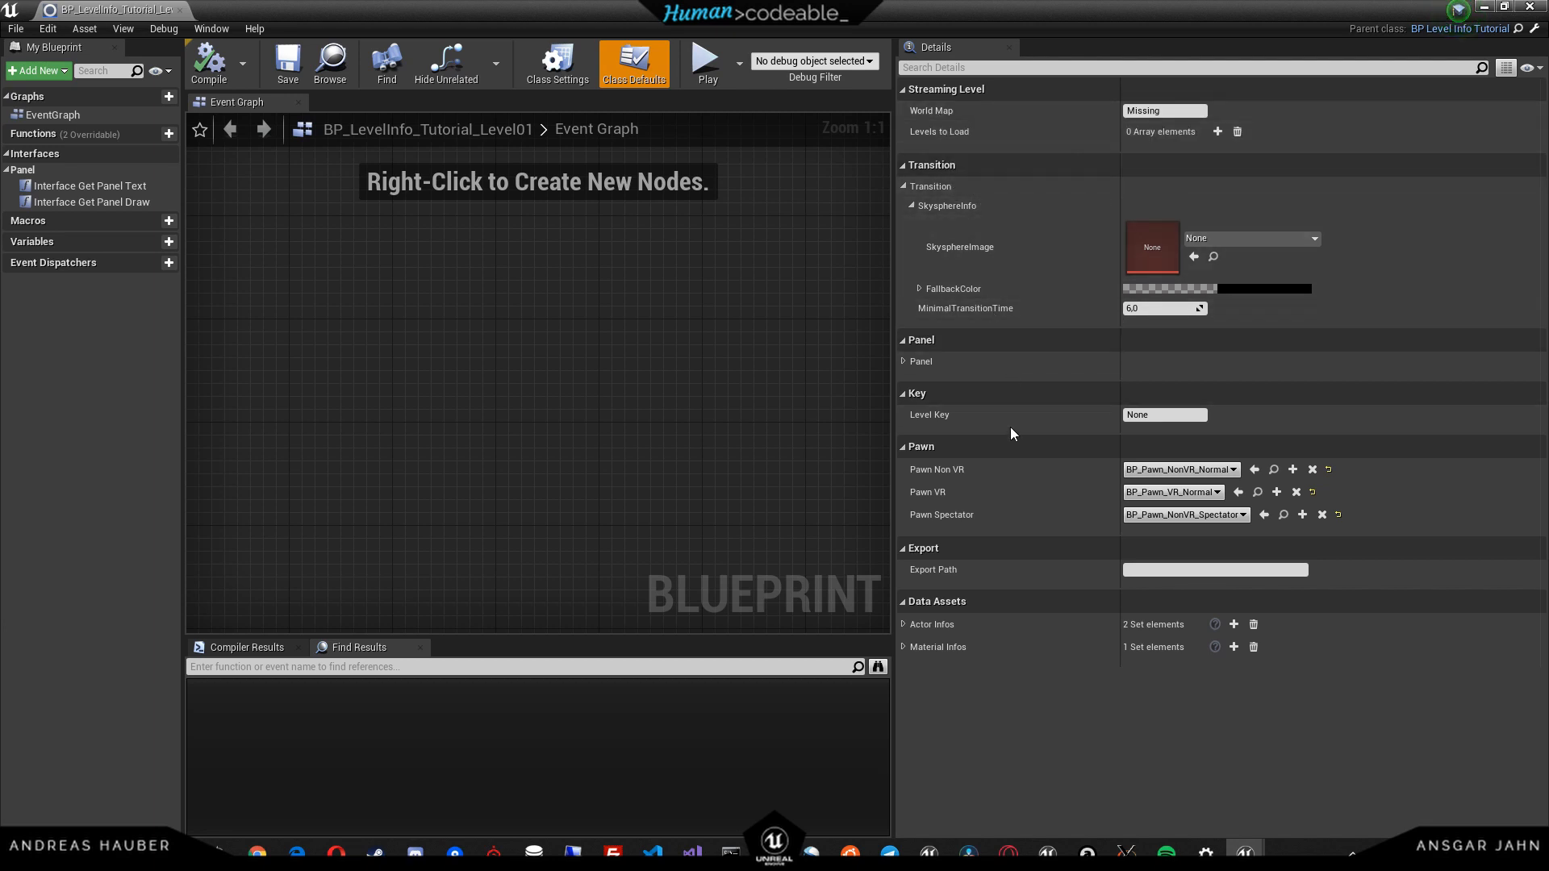
- Examine the image and background colour options in the level info's Panel settings
left_click(913, 363)
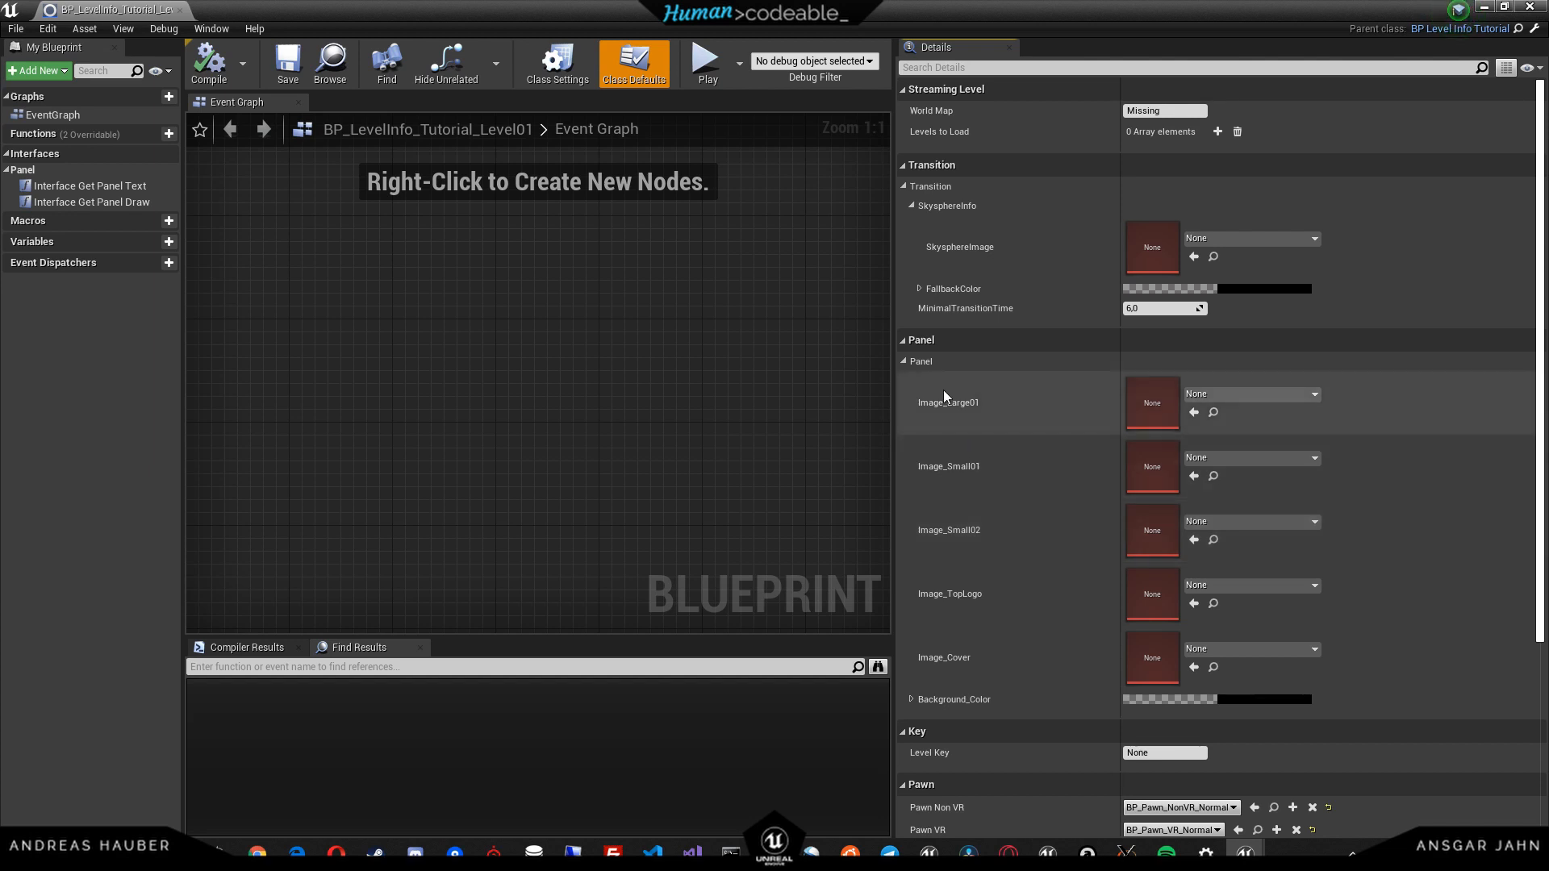
left_click(904, 361)
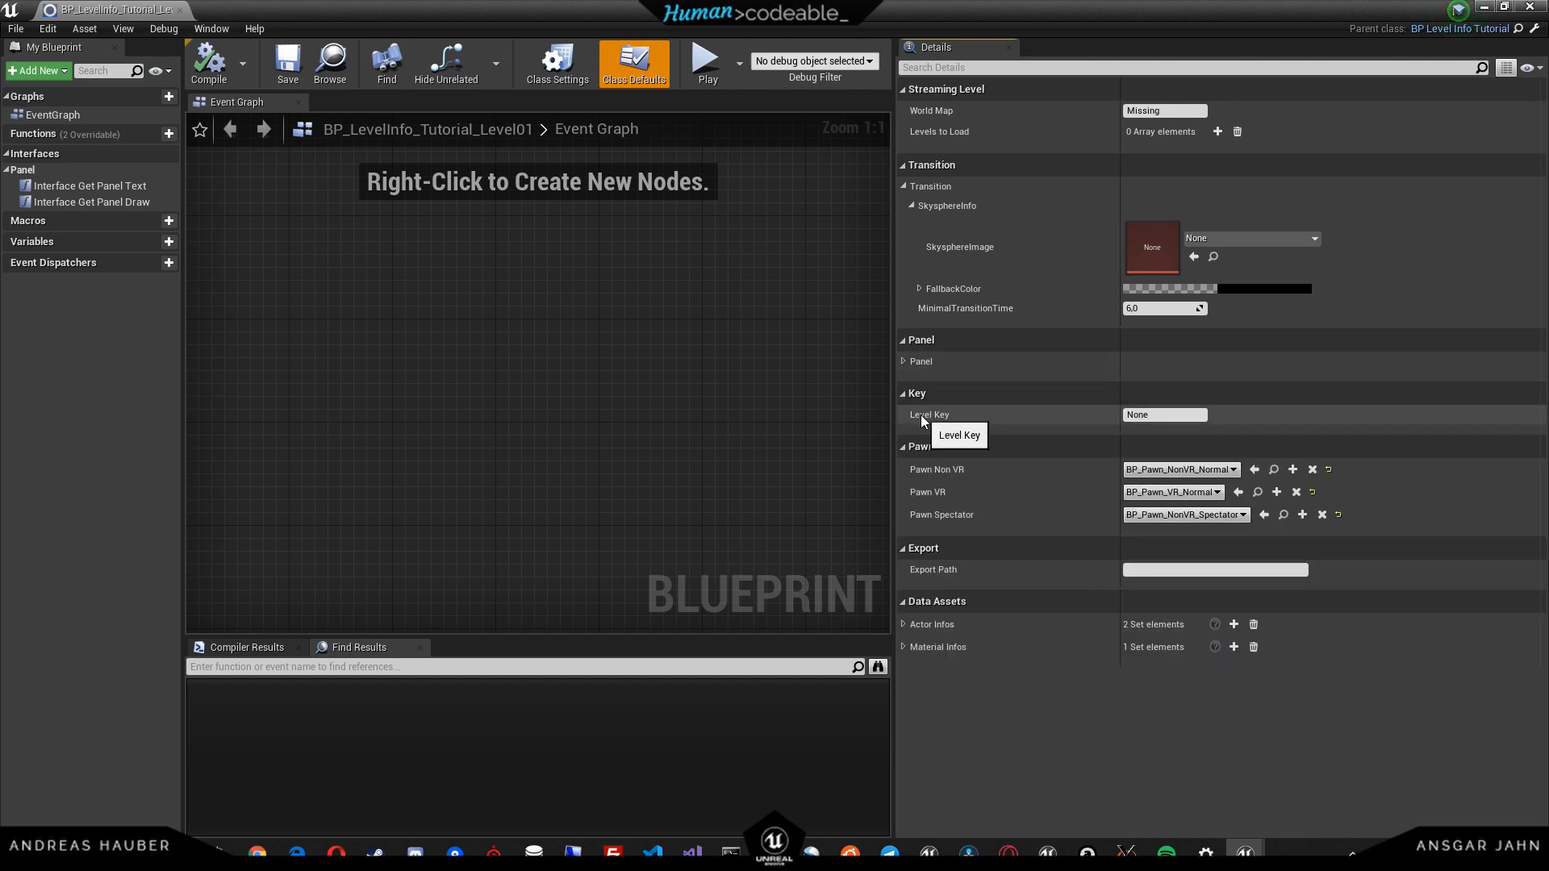
- Set the level info's Level Key to TutorialLevel01, then save and compile the Blueprint
left_click(1156, 416)
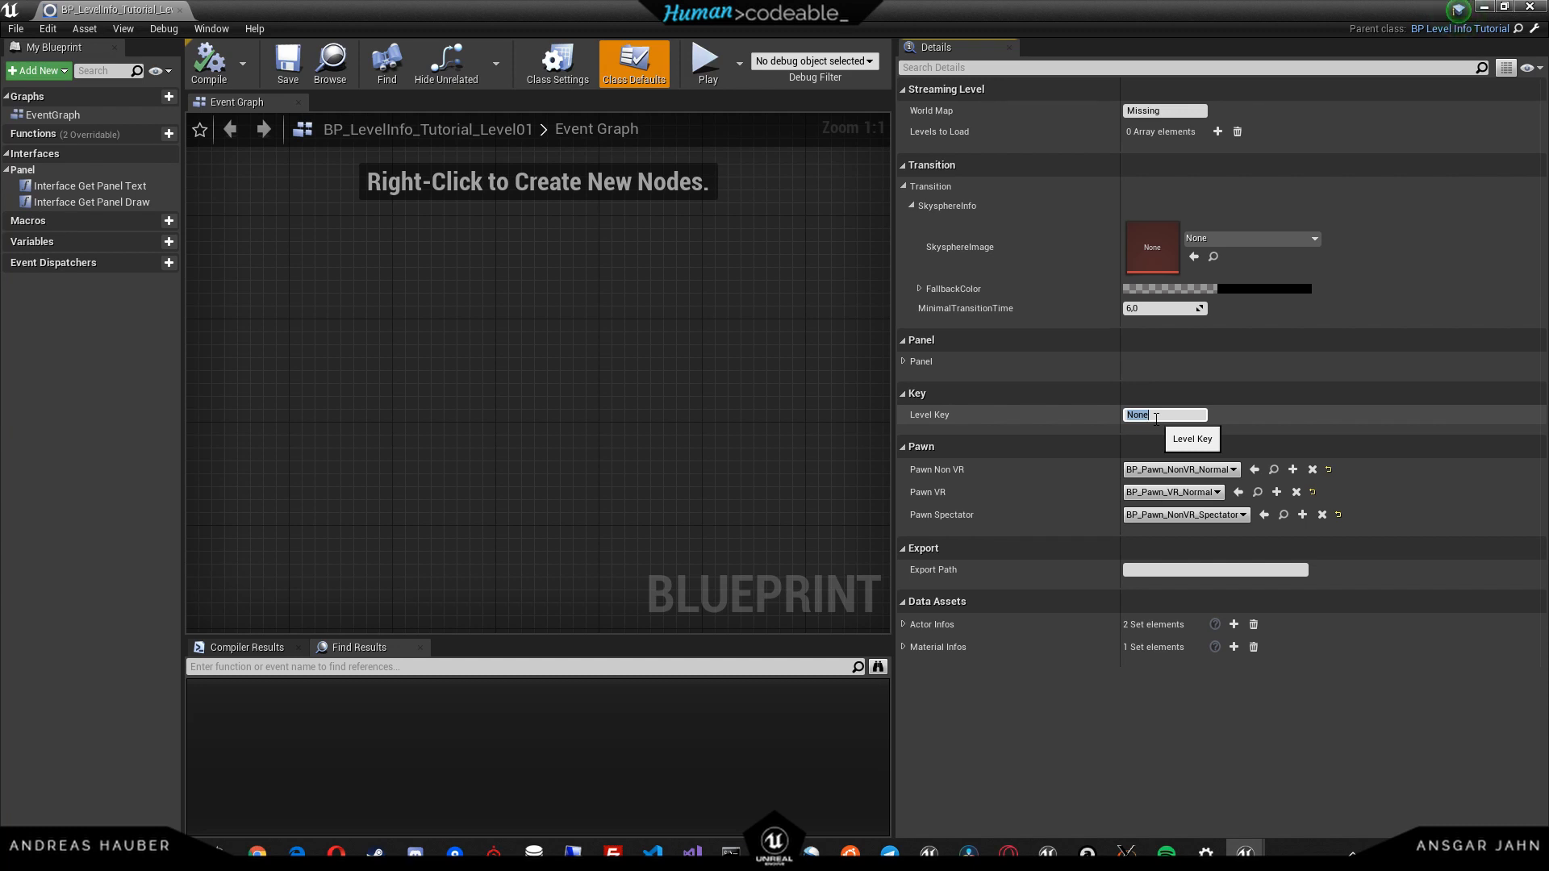
type("T")
key("Return")
left_click(288, 62)
left_click(209, 71)
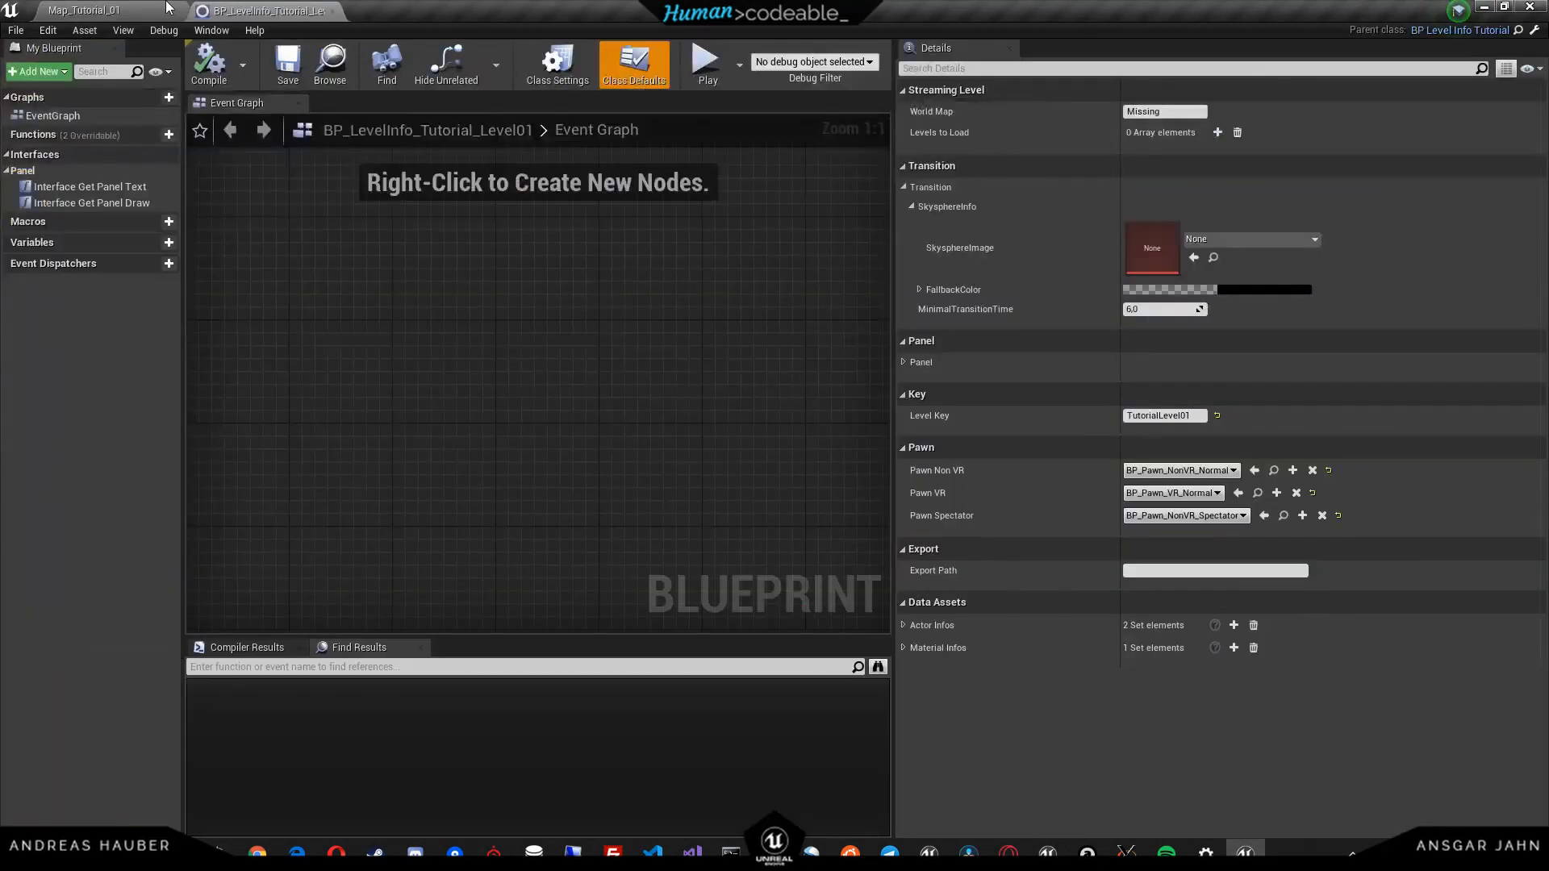
- Return to Map_Tutorial_01 and play the level to test its setup
left_click(161, 10)
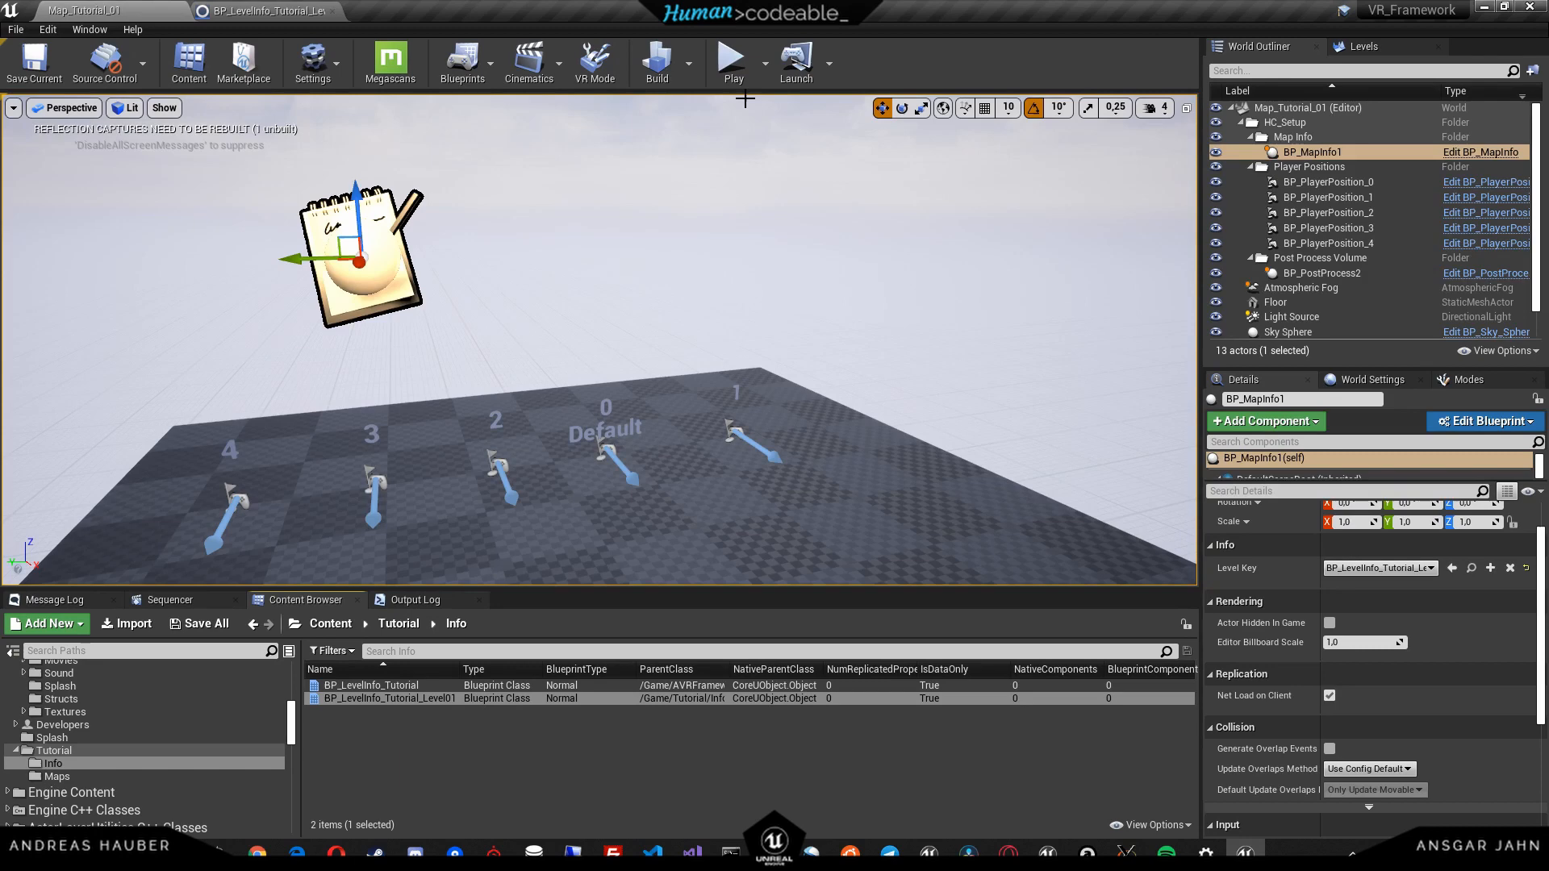
left_click(736, 65)
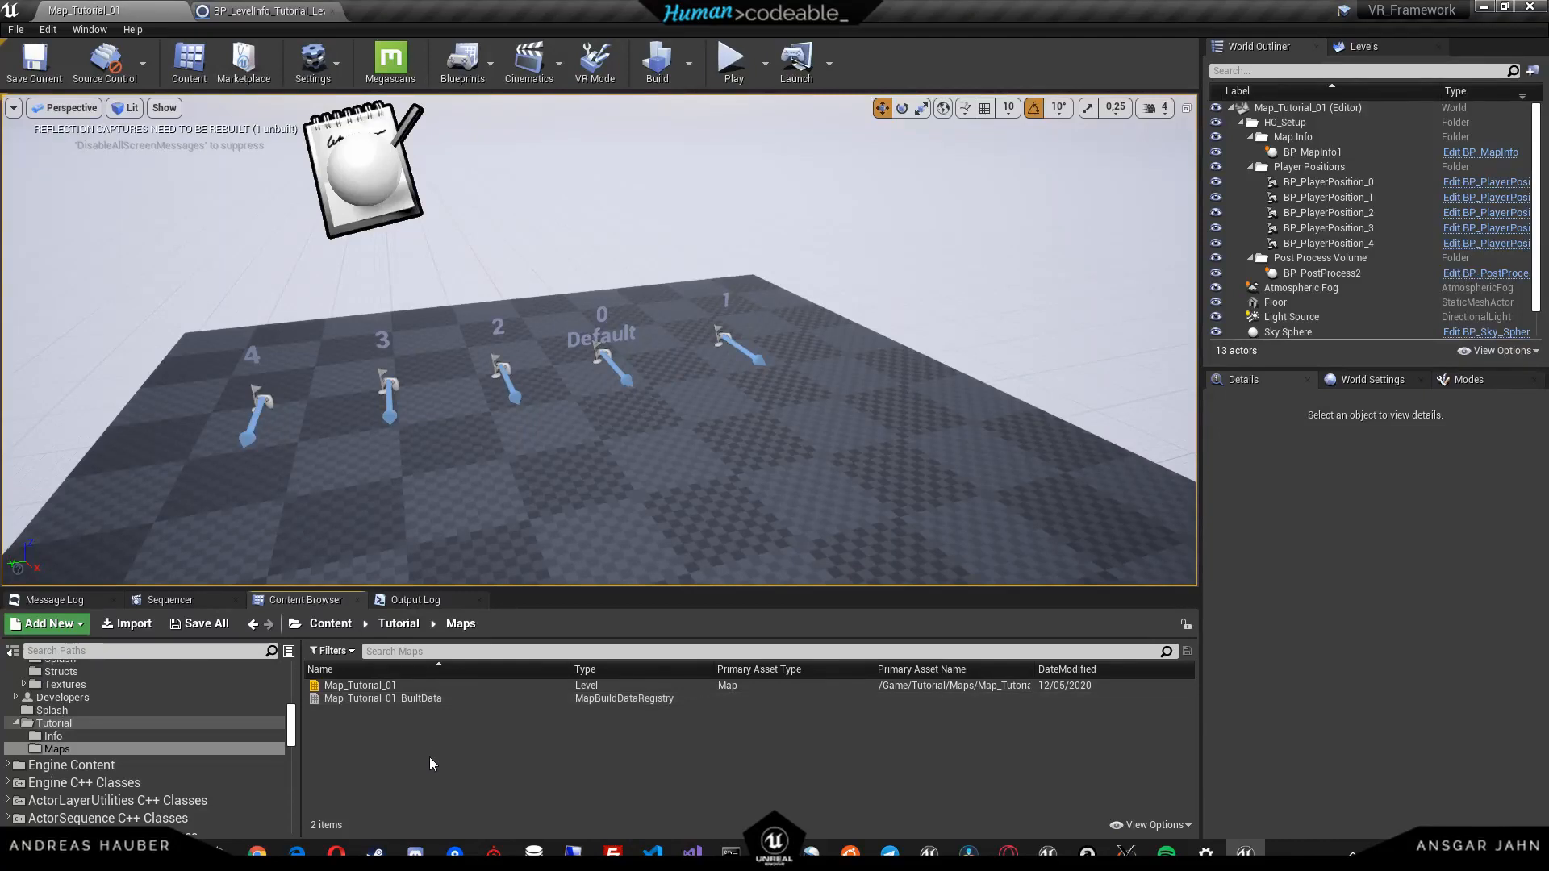
- Create a new level named Map_Tutorial_World in the Tutorial/Maps folder and open it
right_click(363, 719)
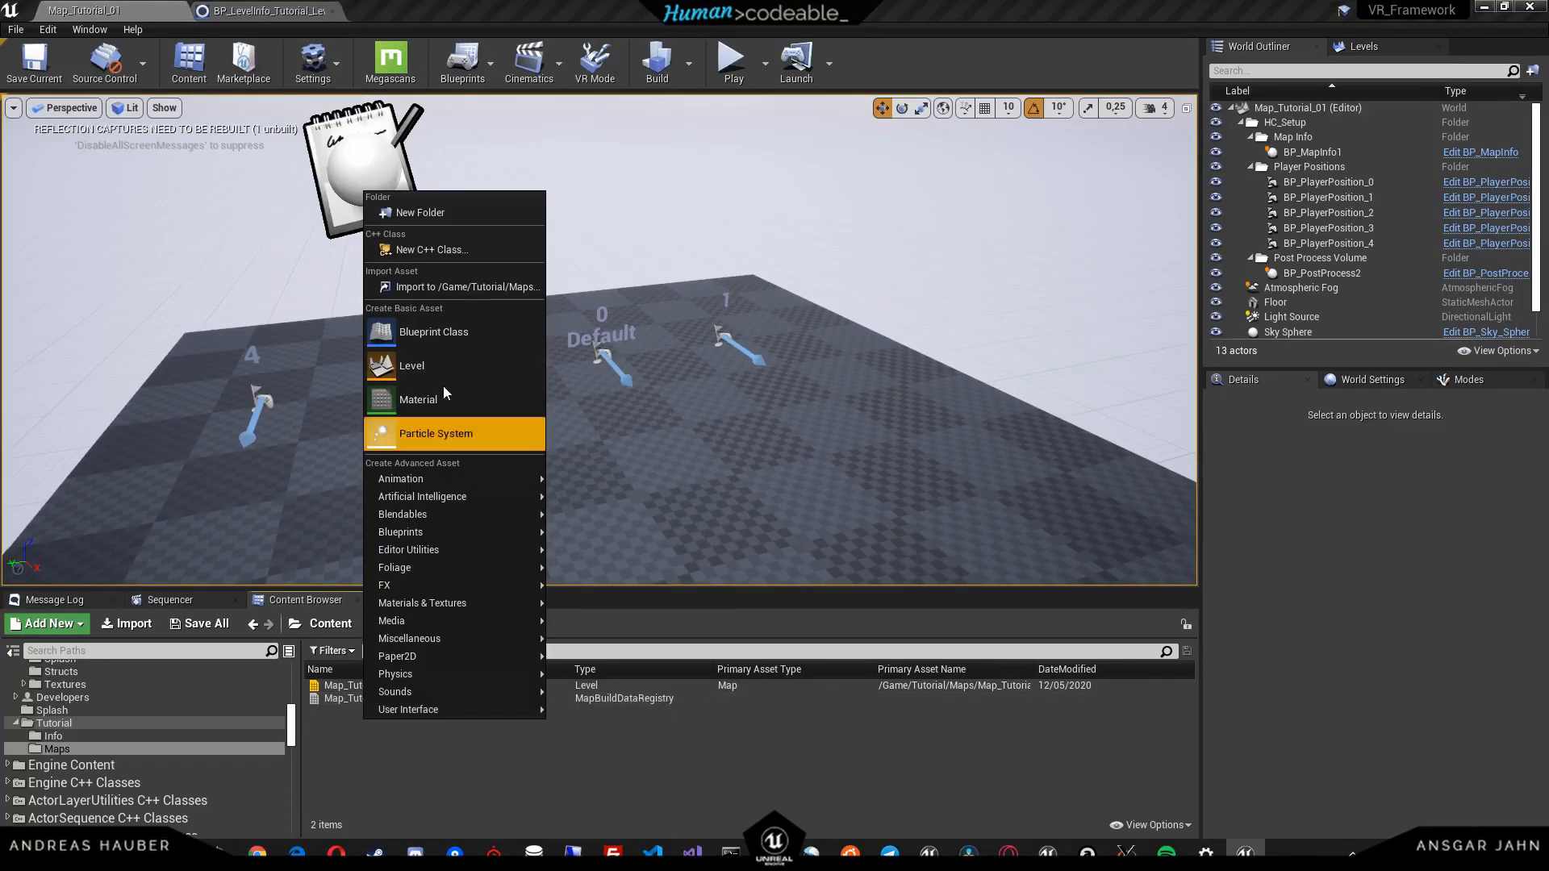
left_click(408, 381)
type("Map_T")
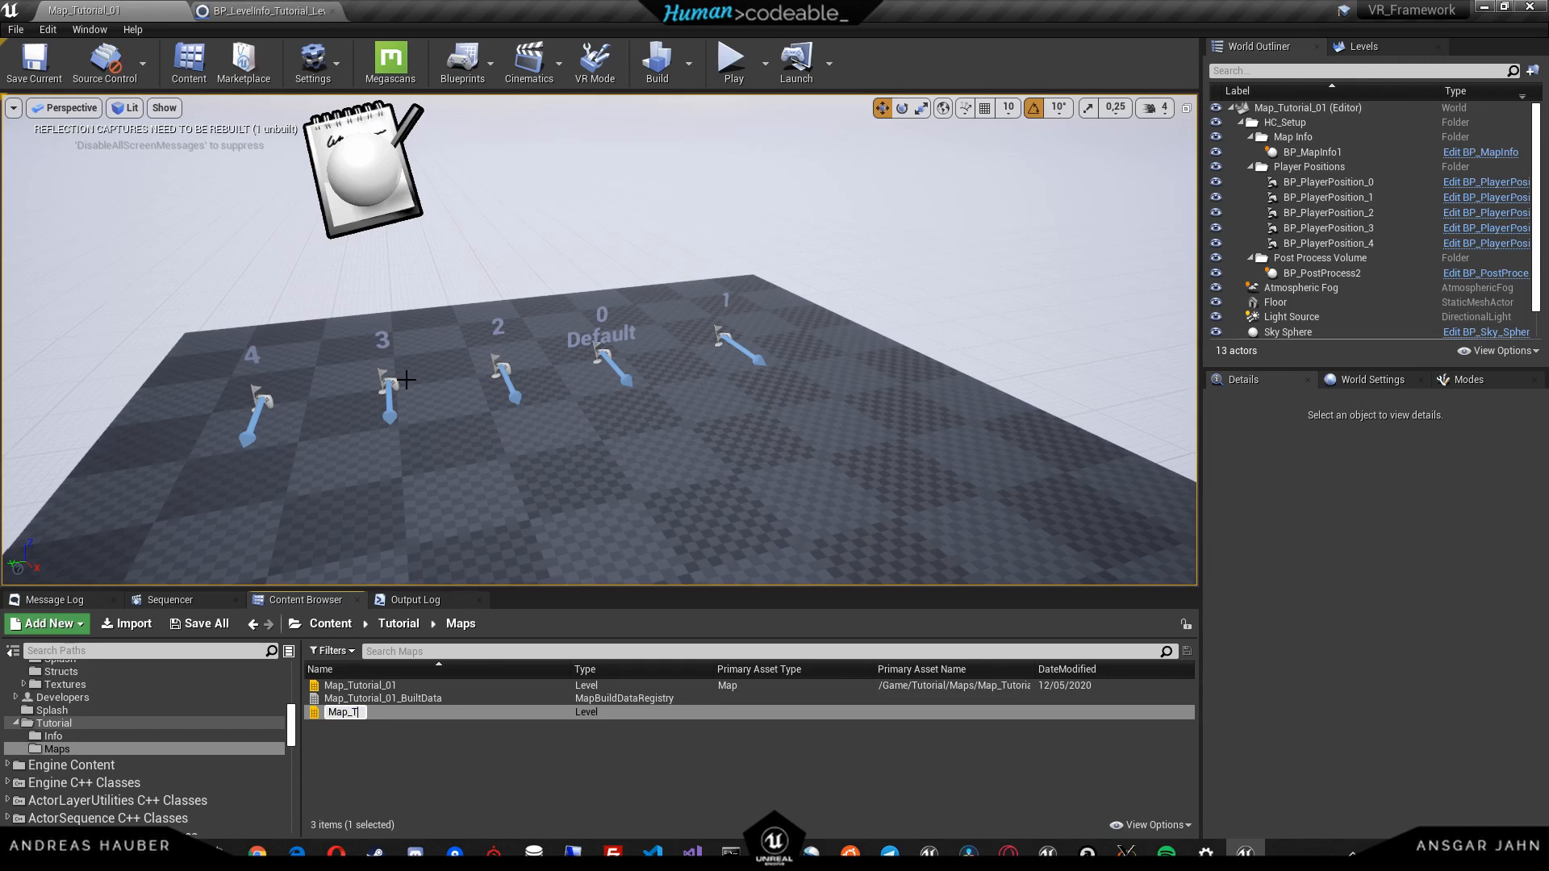
type("utorial_World")
key("Return")
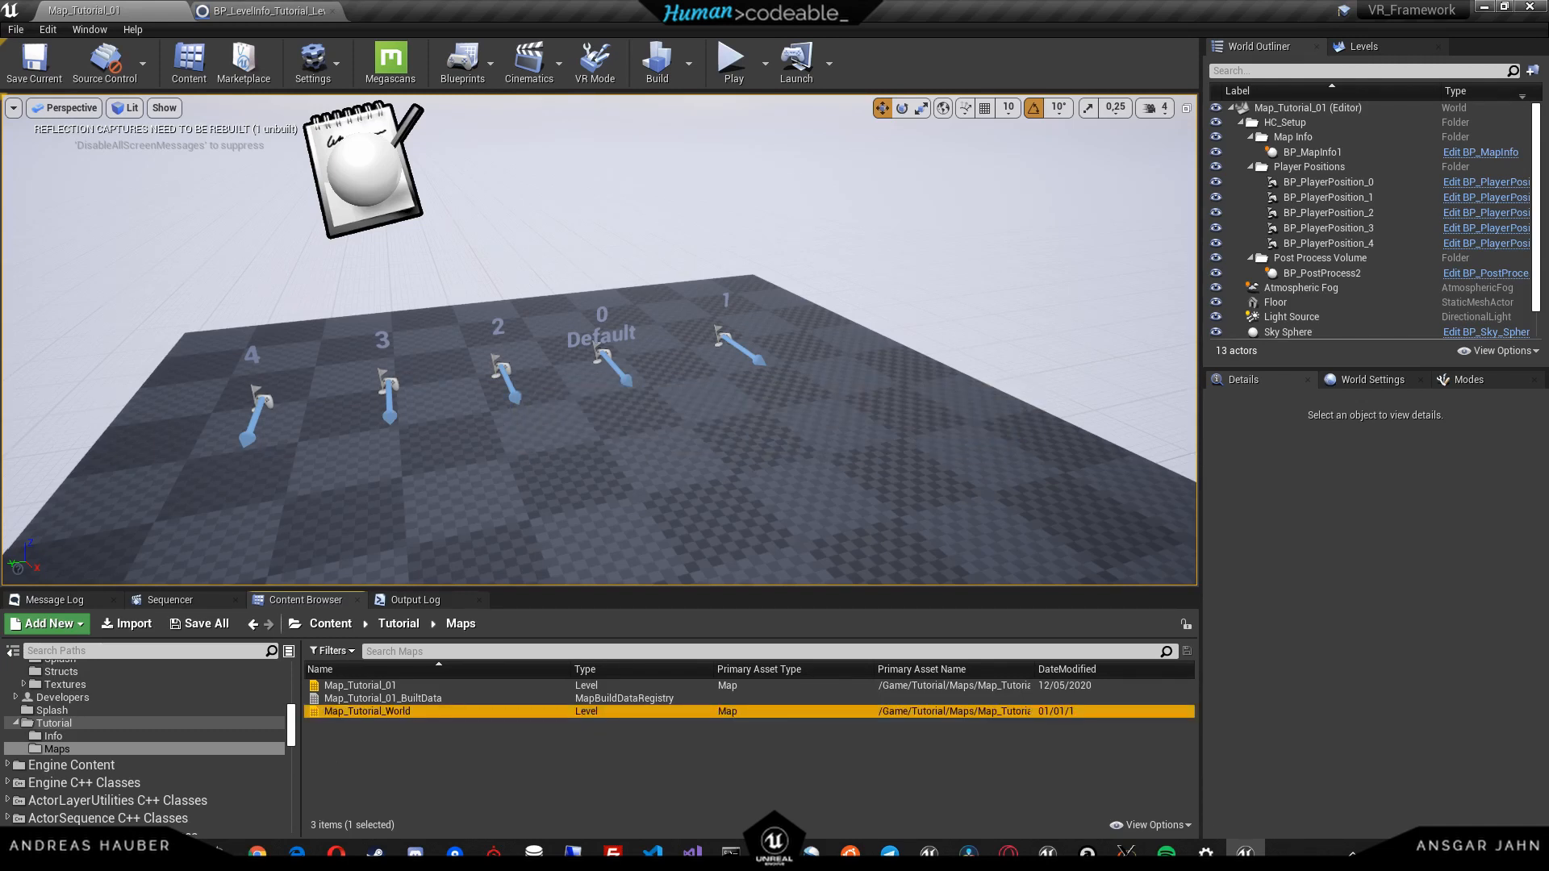
double_click(368, 710)
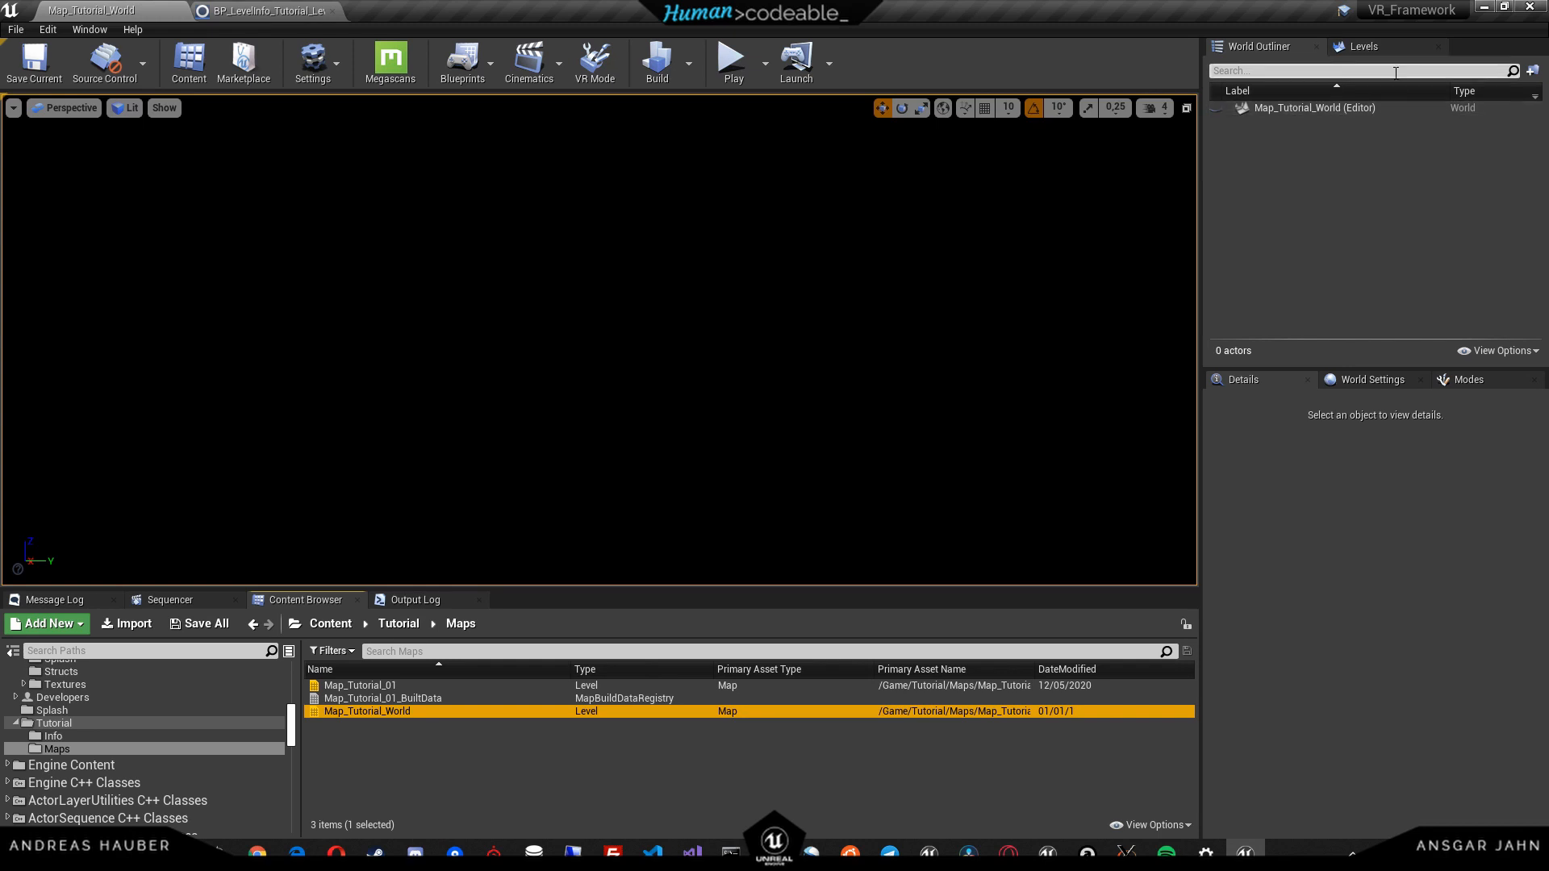
- Add Map_Tutorial_01 as a sublevel under the Persistent Level of Map_Tutorial_World
left_click(1379, 44)
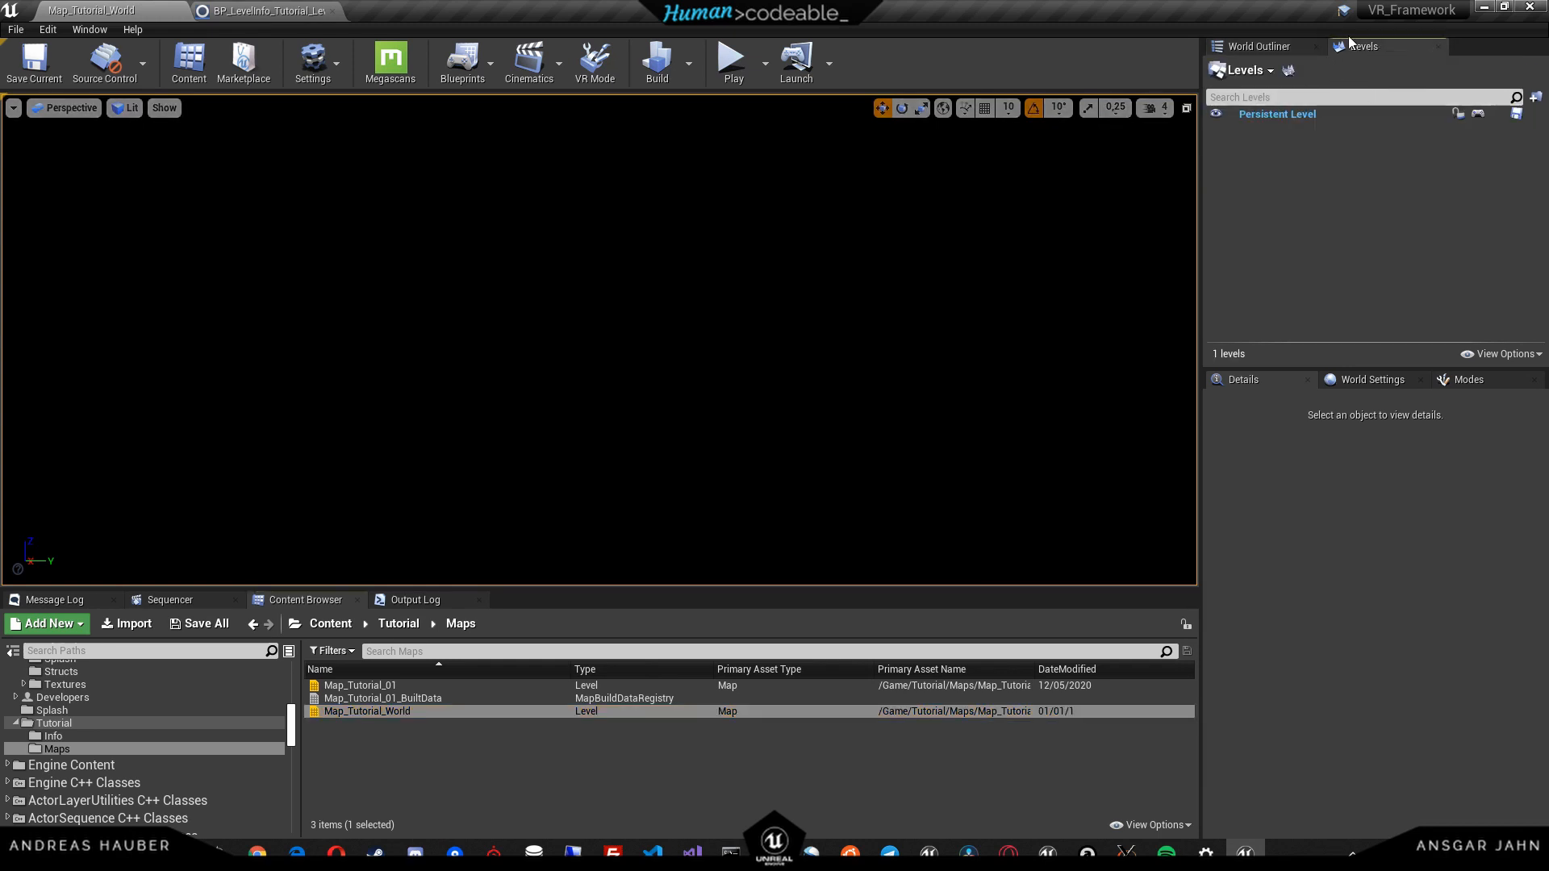
left_click(87, 30)
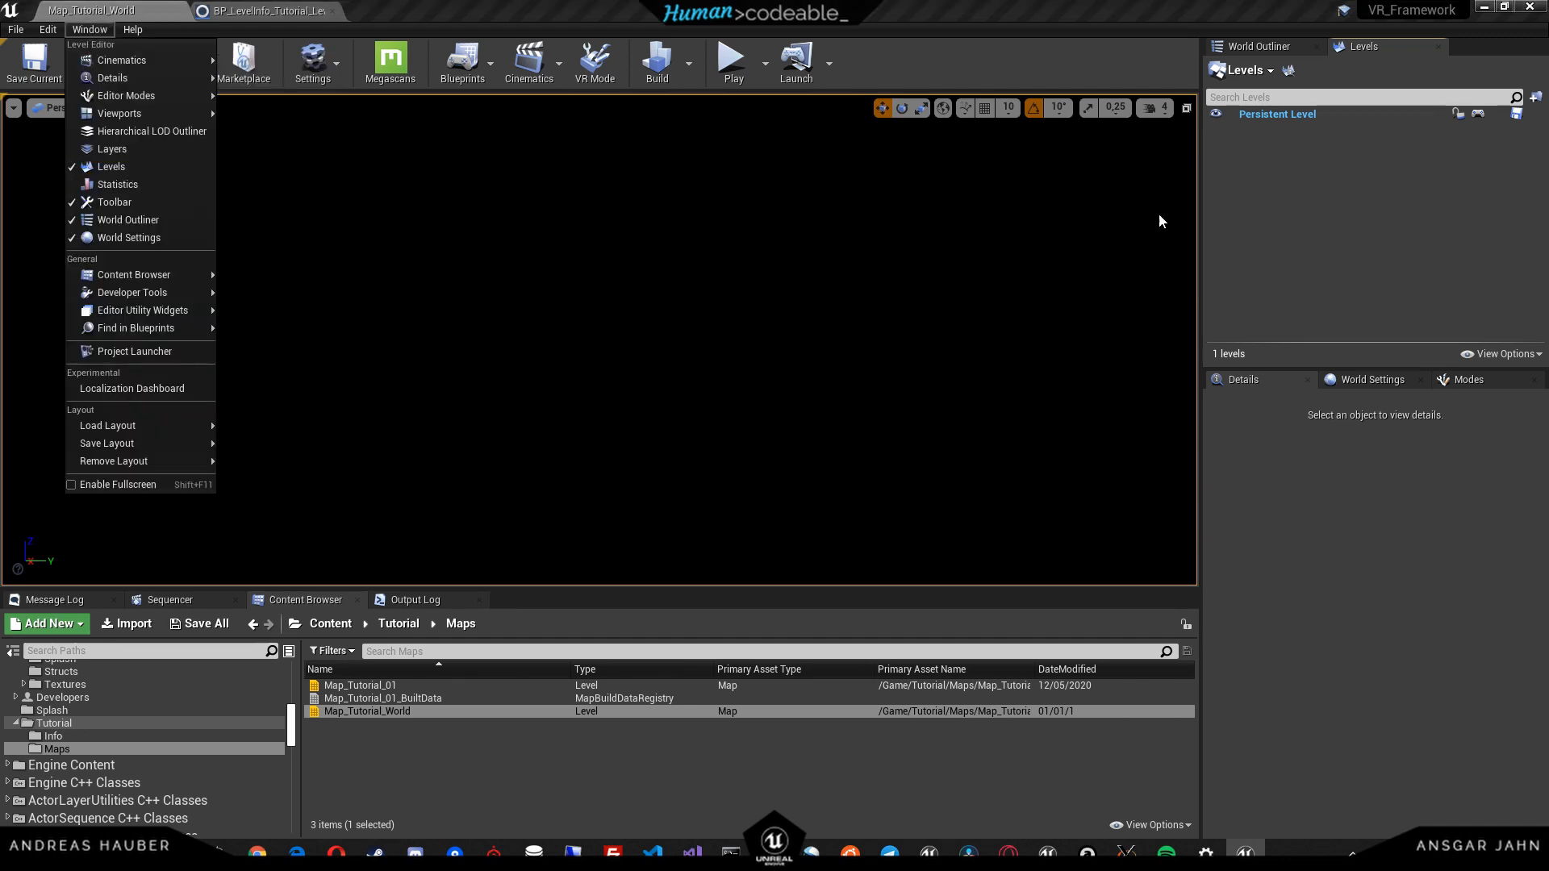
left_click(1386, 210)
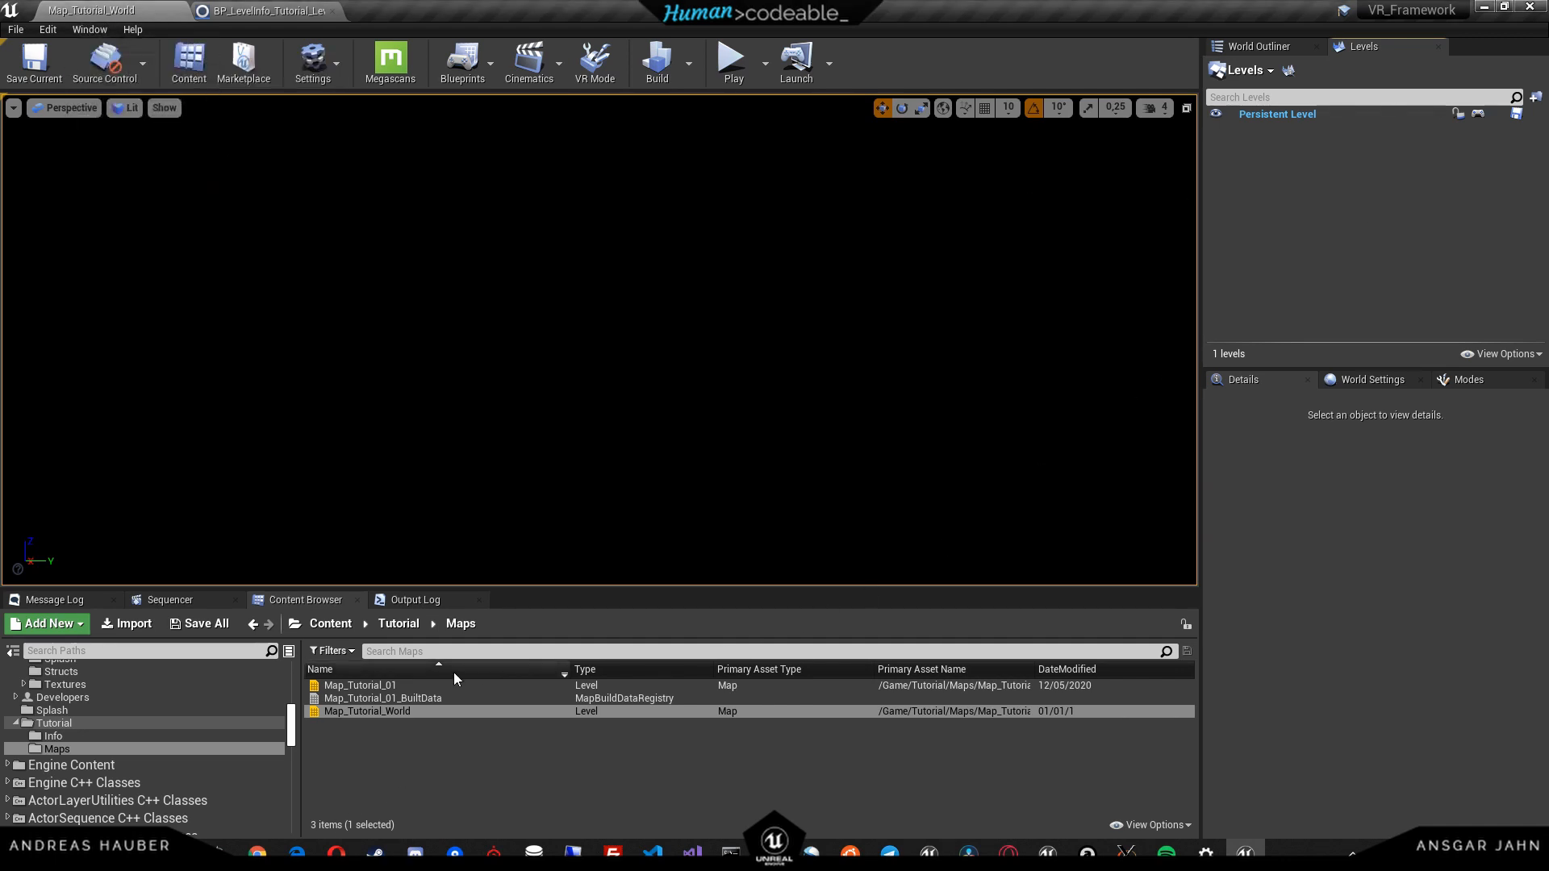
left_click_drag(412, 686, 1285, 179)
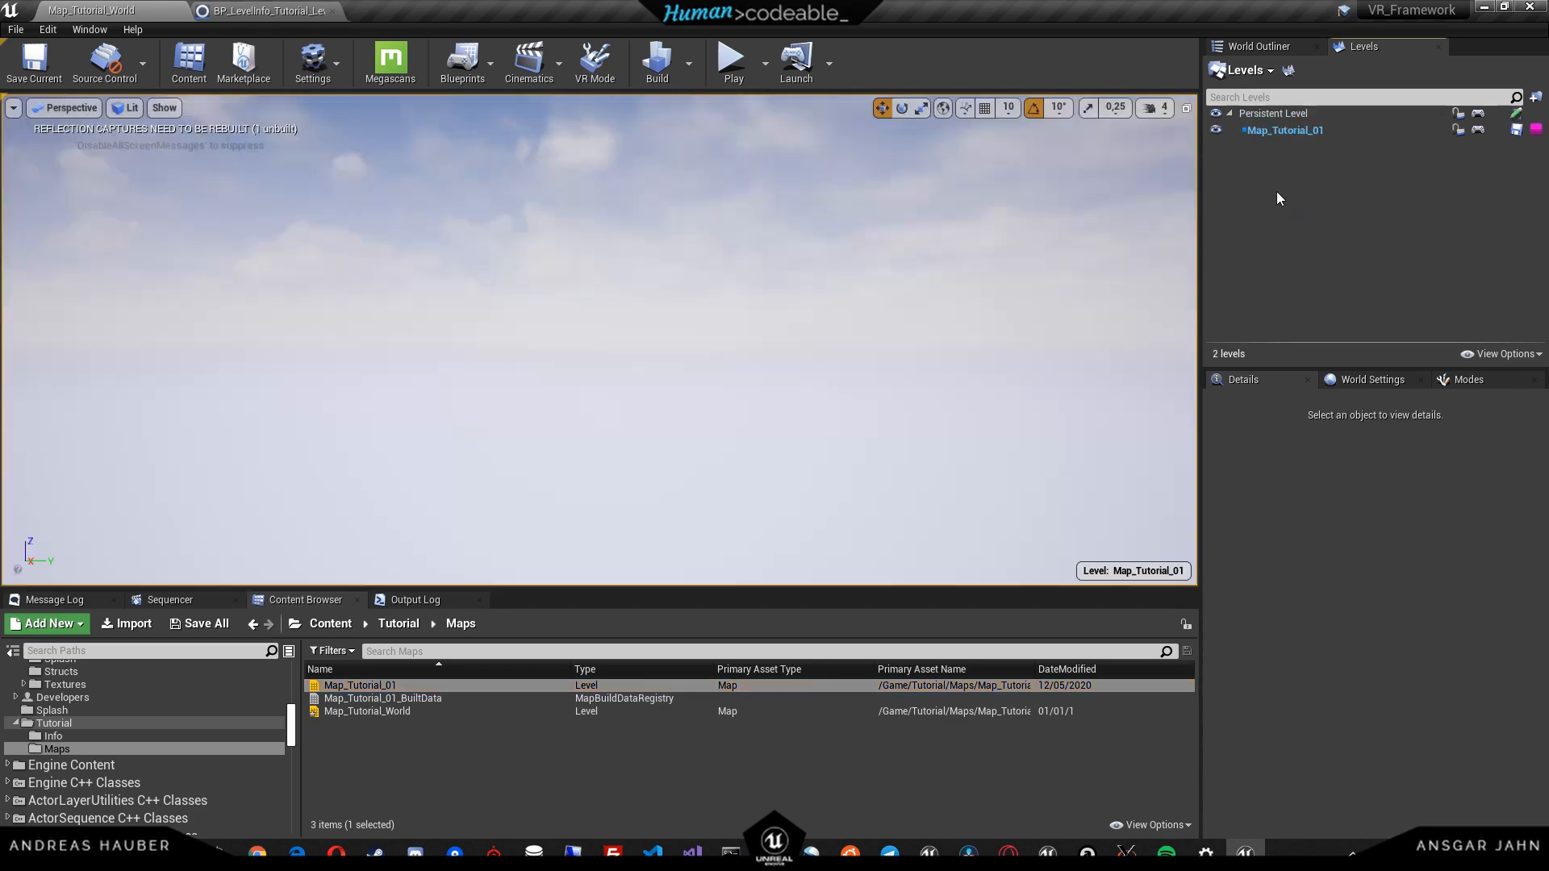
right_click_drag(1089, 242, 964, 386)
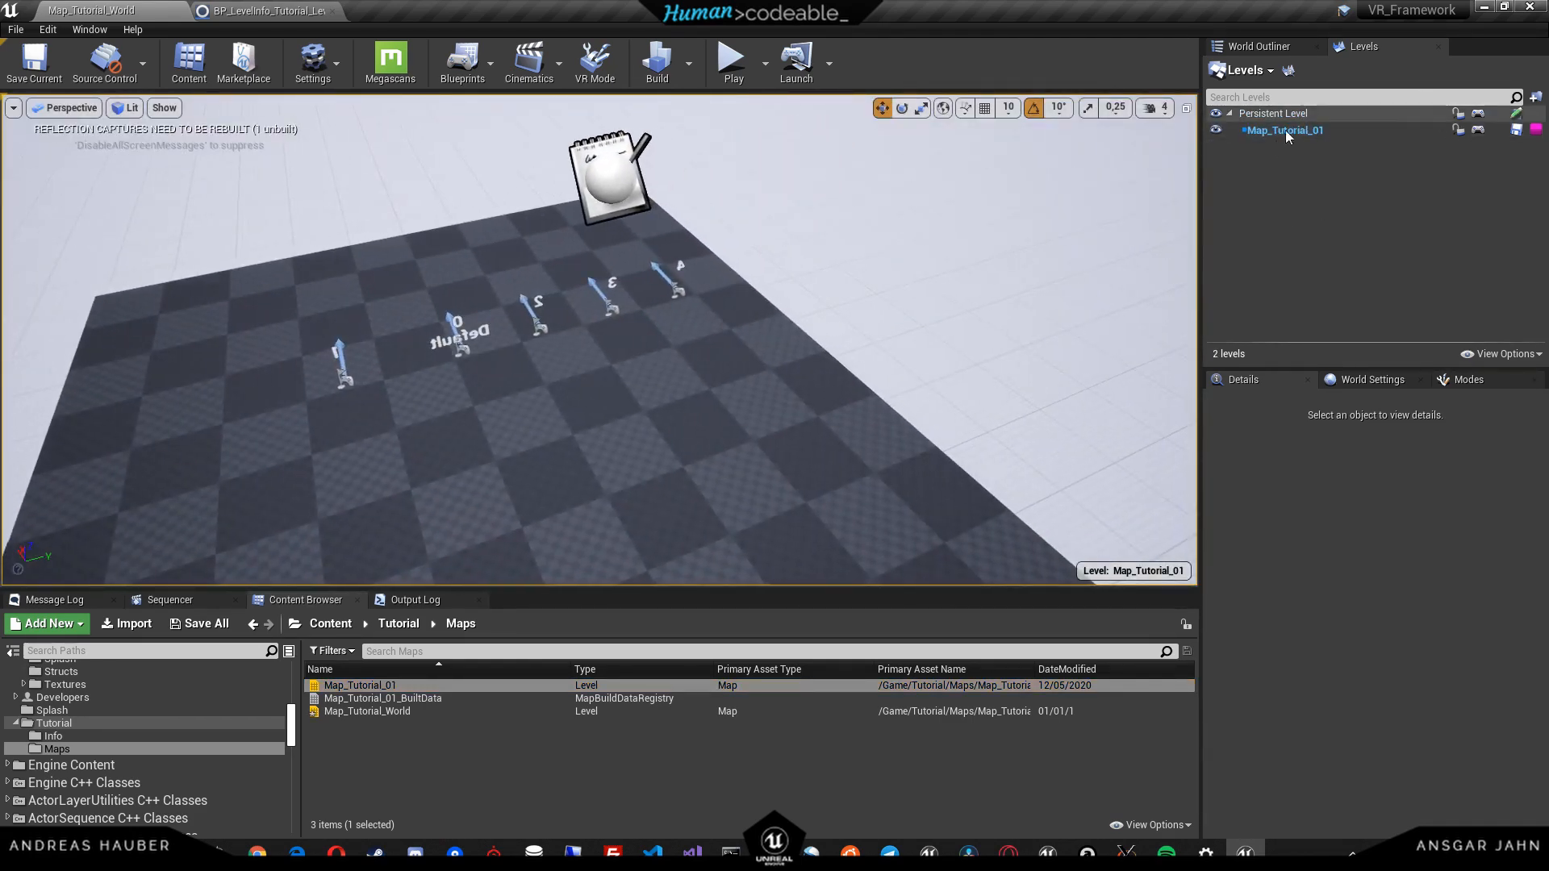
- Toggle the visibility of the Map_Tutorial_01 sublevel, leaving it visible, and save Map_Tutorial_World
left_click(1212, 133)
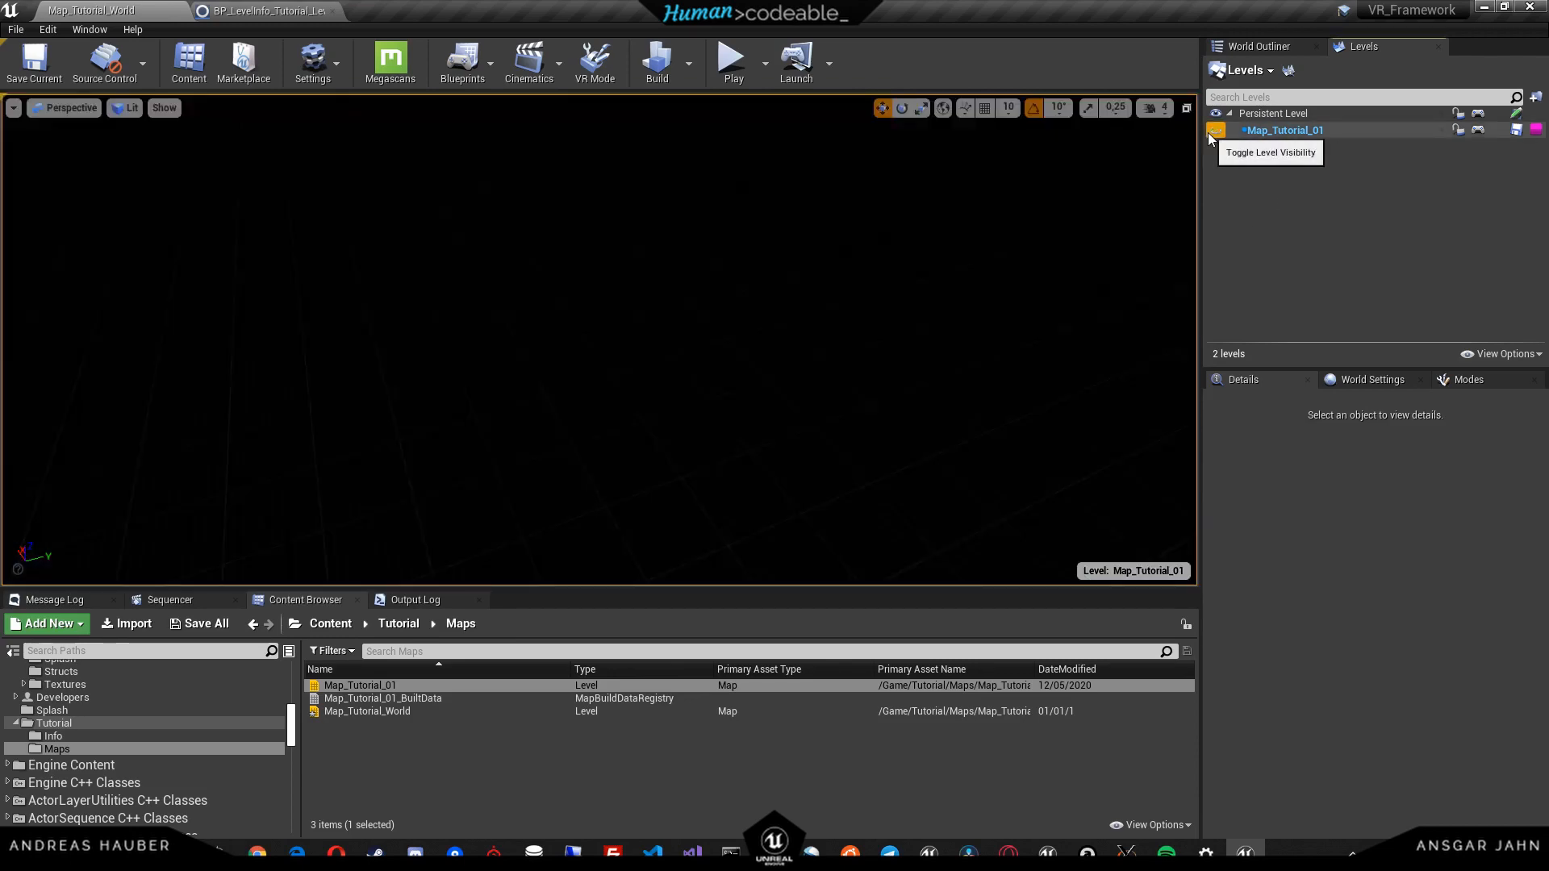
left_click(1212, 132)
left_click(1213, 133)
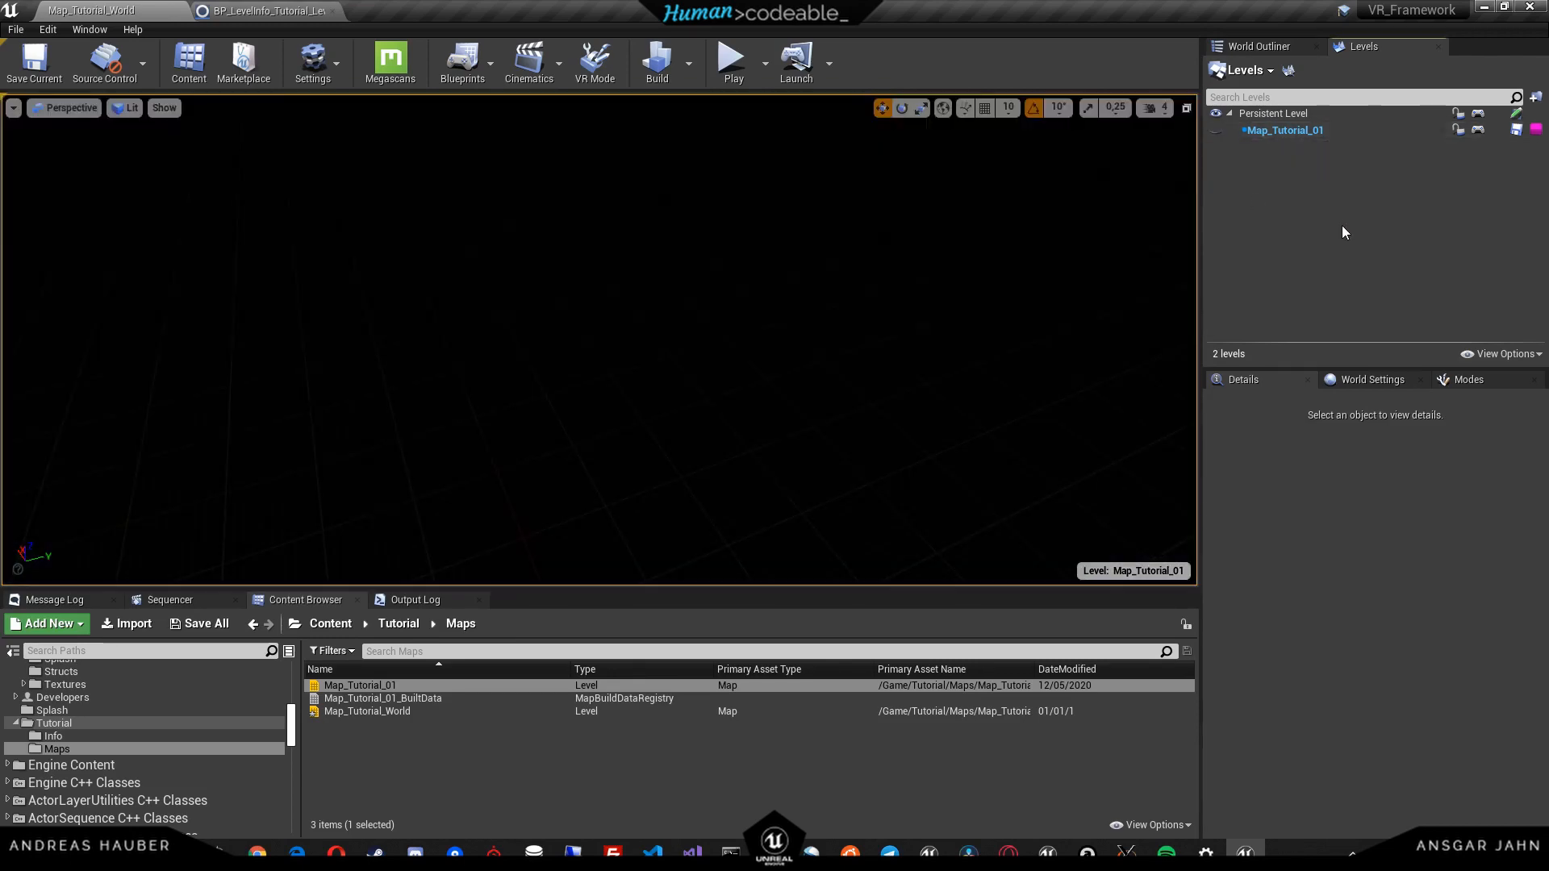
key("ctrl+s")
left_click(1216, 130)
left_click(624, 786)
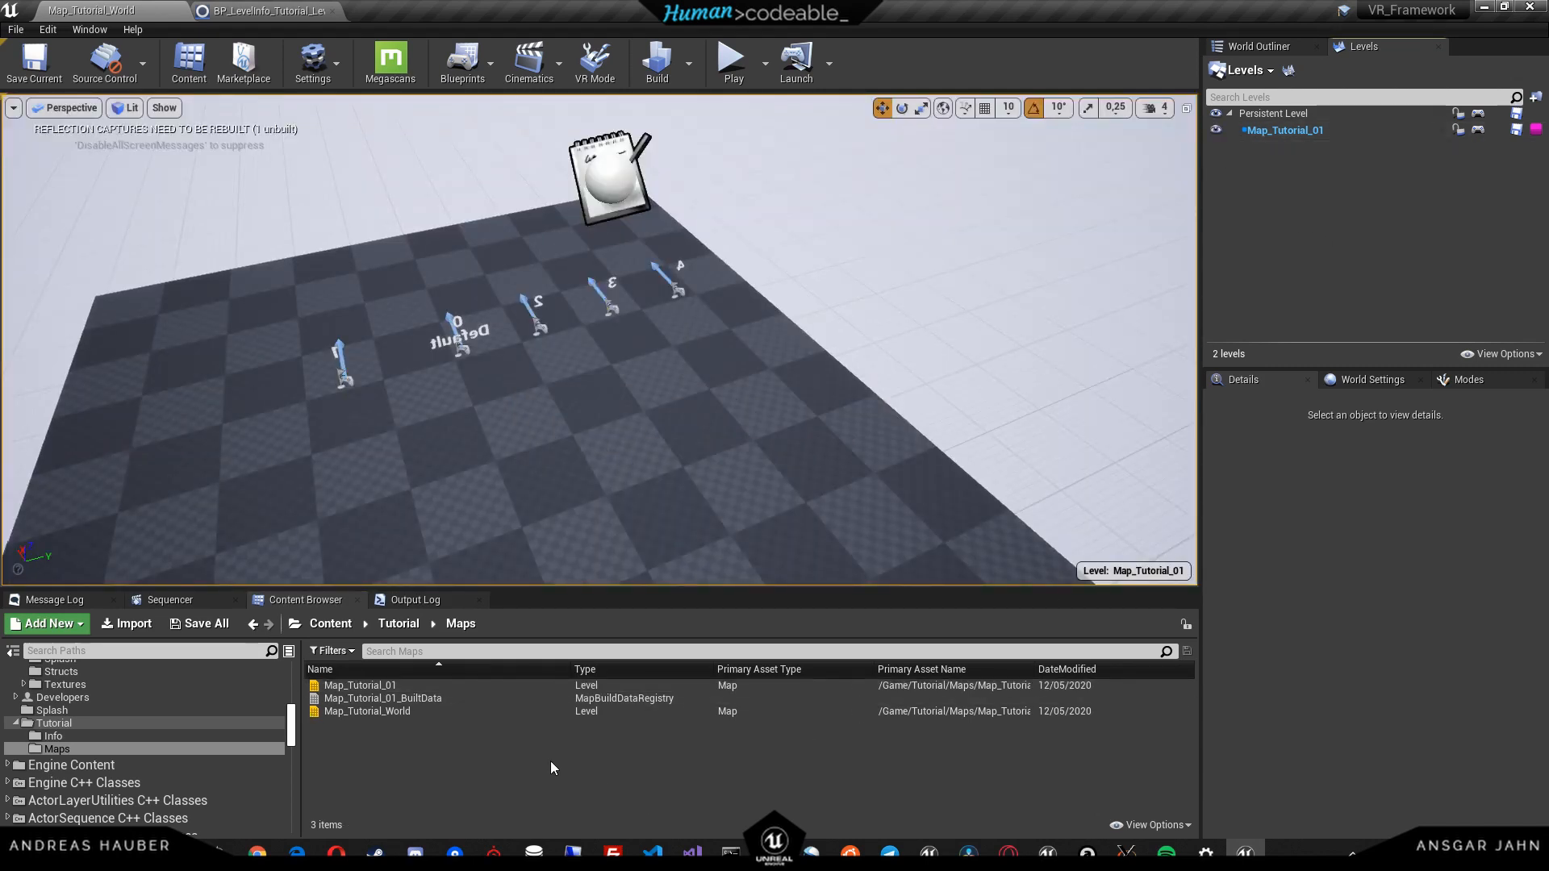
- Play-test Map_Tutorial_World, stop the session, and locate BP_PlayerPosition_0 in the scene
left_click(737, 70)
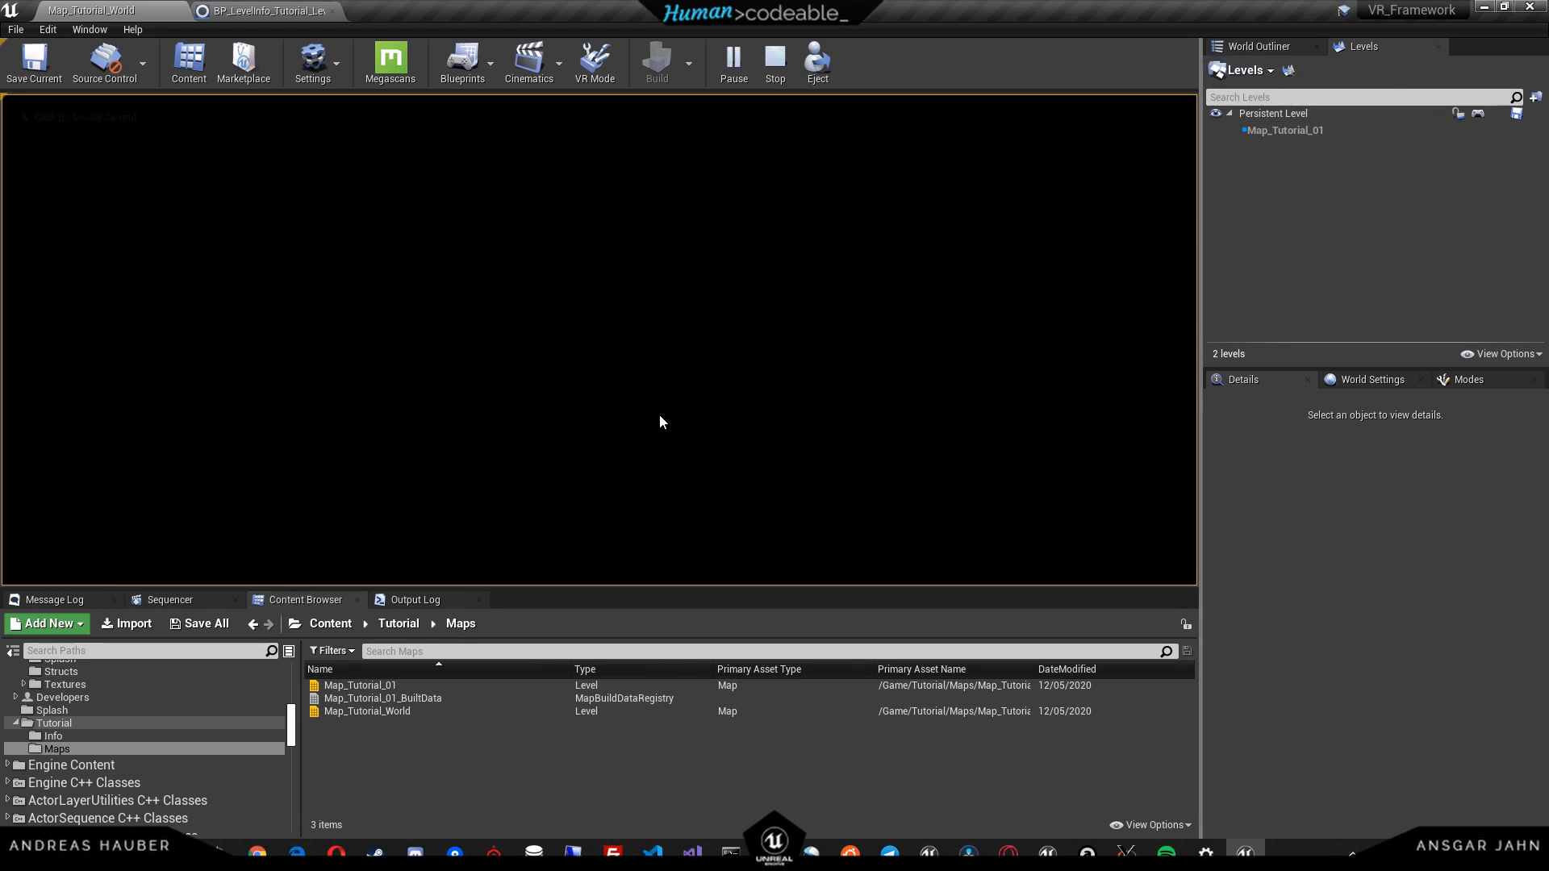
key("Escape")
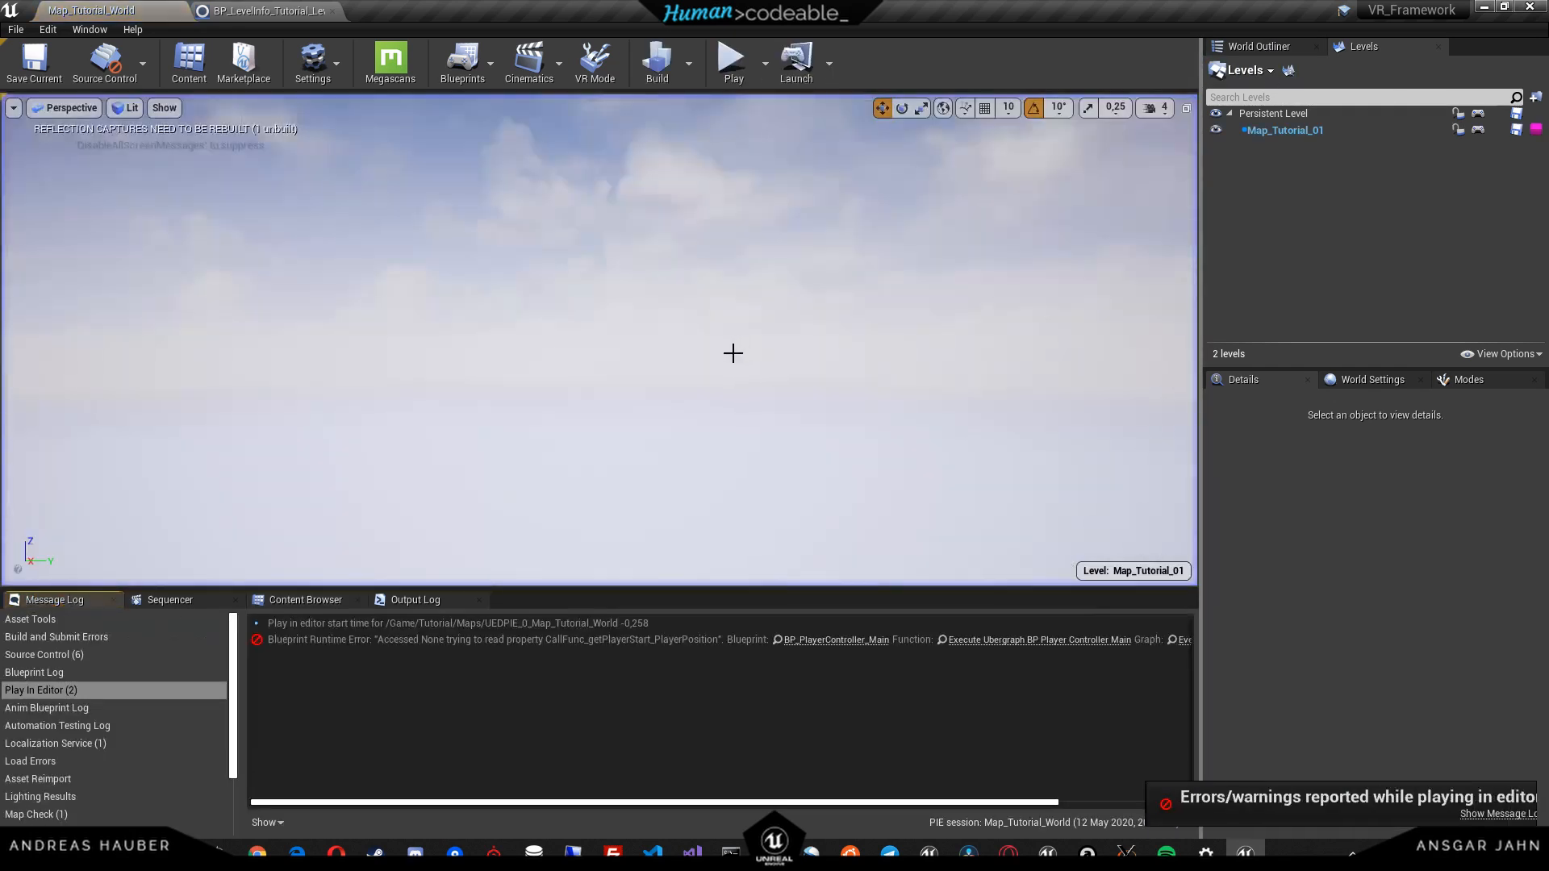
right_click_drag(599, 339, 338, 339)
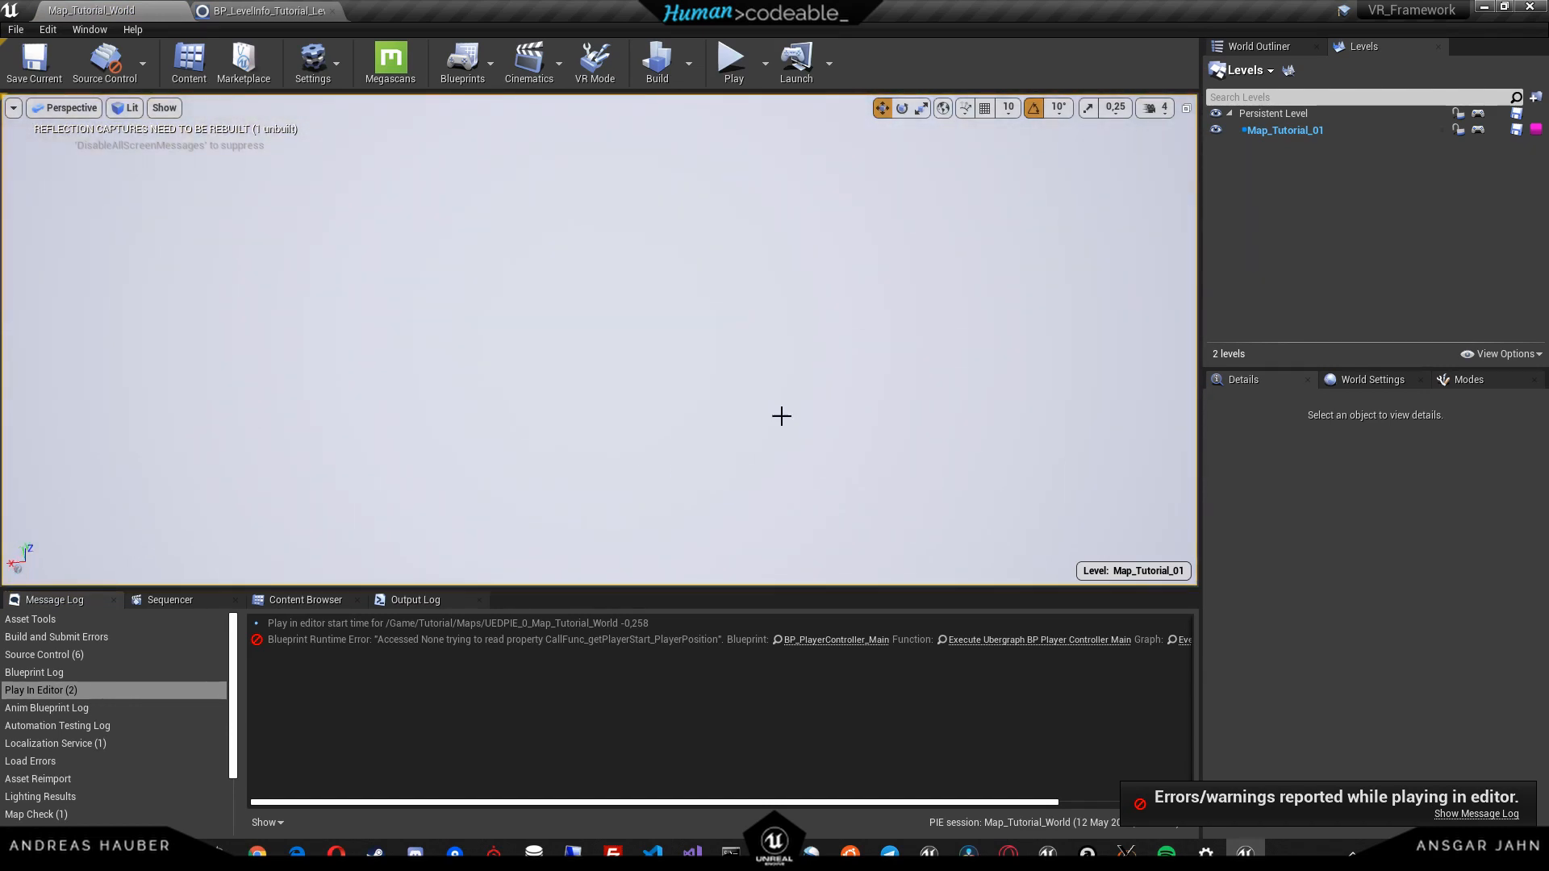
left_click(1265, 47)
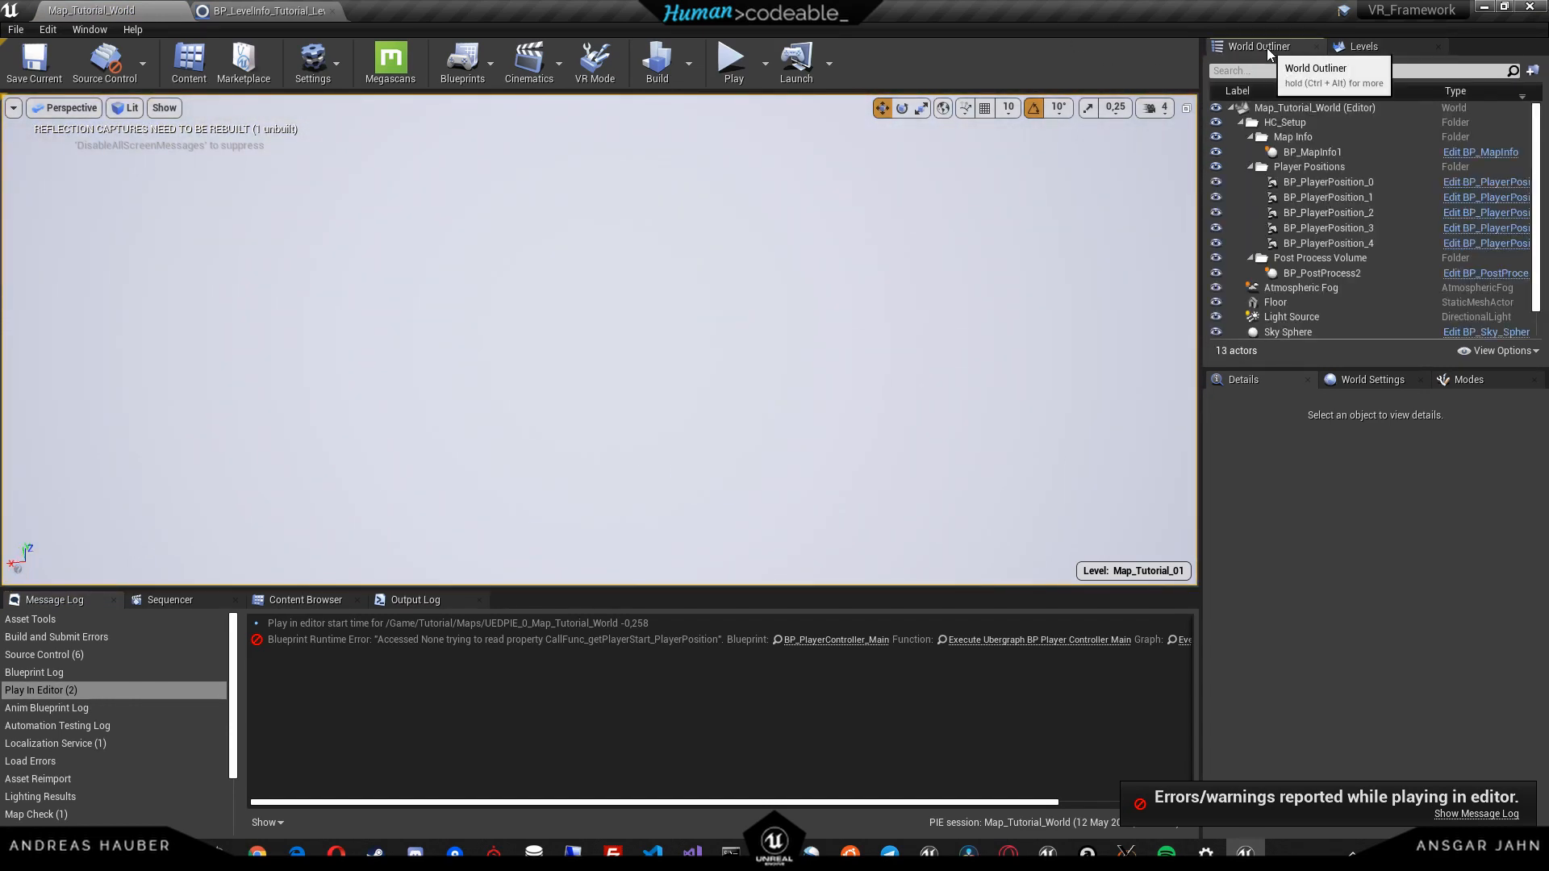
left_click(1302, 184)
double_click(1301, 190)
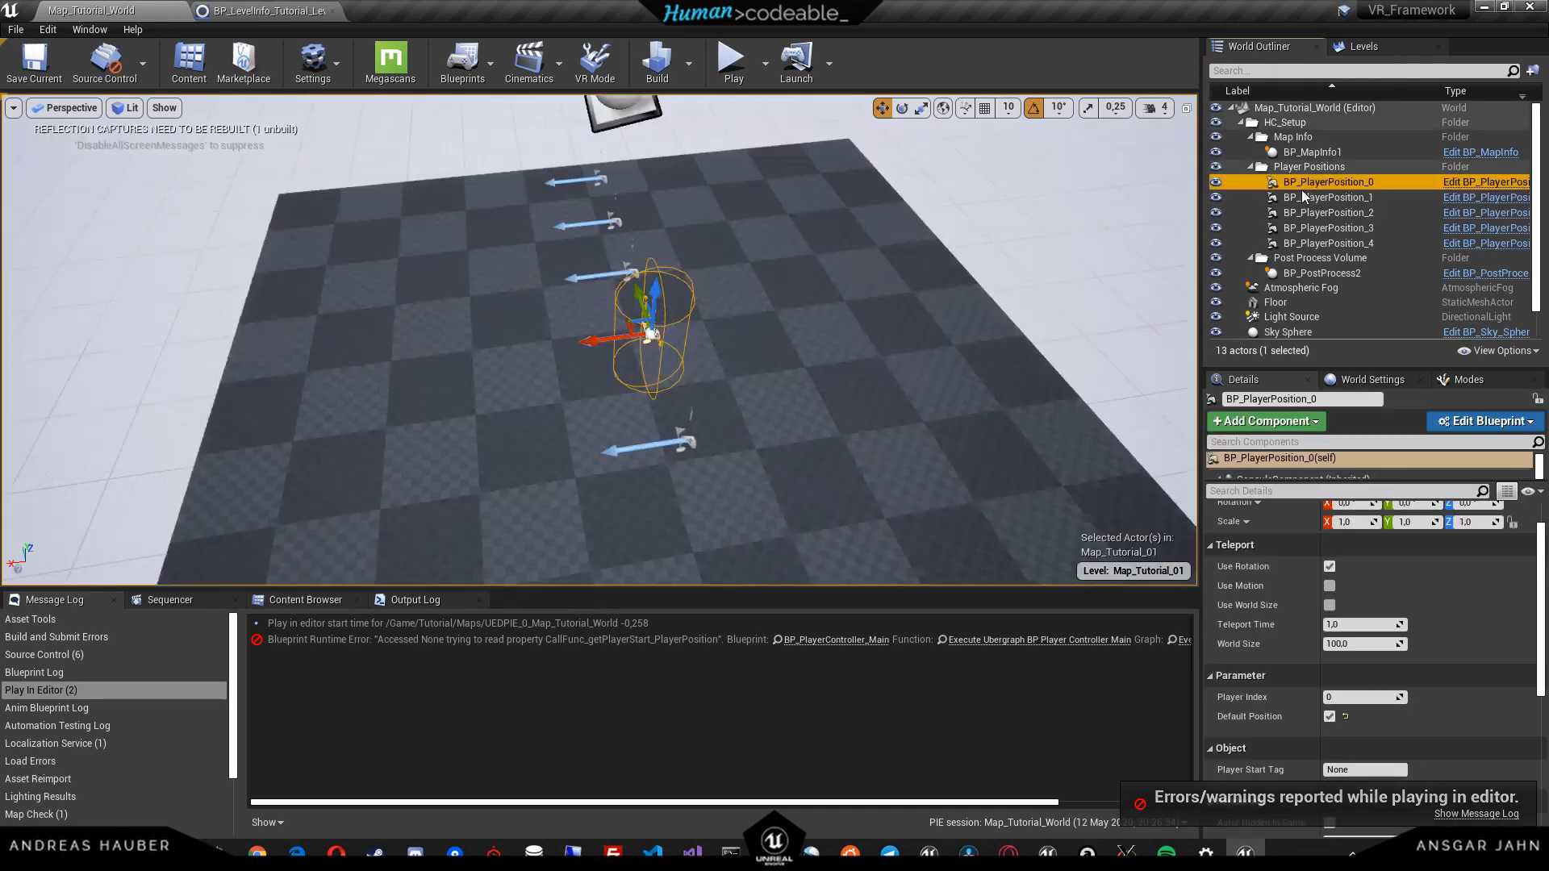
right_click_drag(899, 325, 855, 271)
- Make the Persistent Level current and place a BP_MapInfo from AVRFramework/Blueprints/Info on the floor in front of the player positions
left_click(1370, 47)
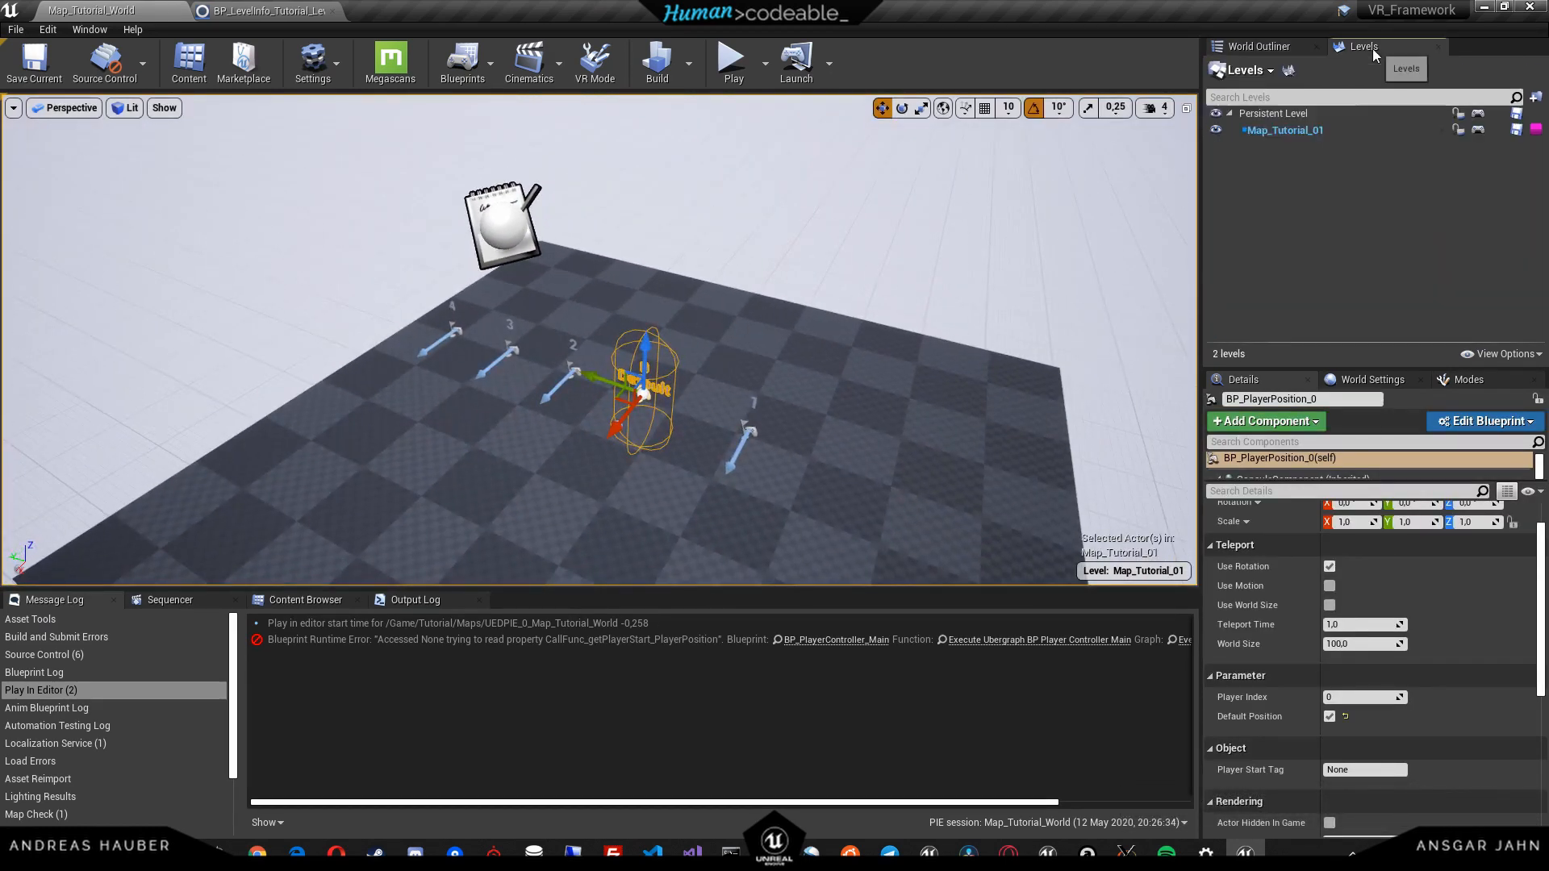
double_click(1271, 115)
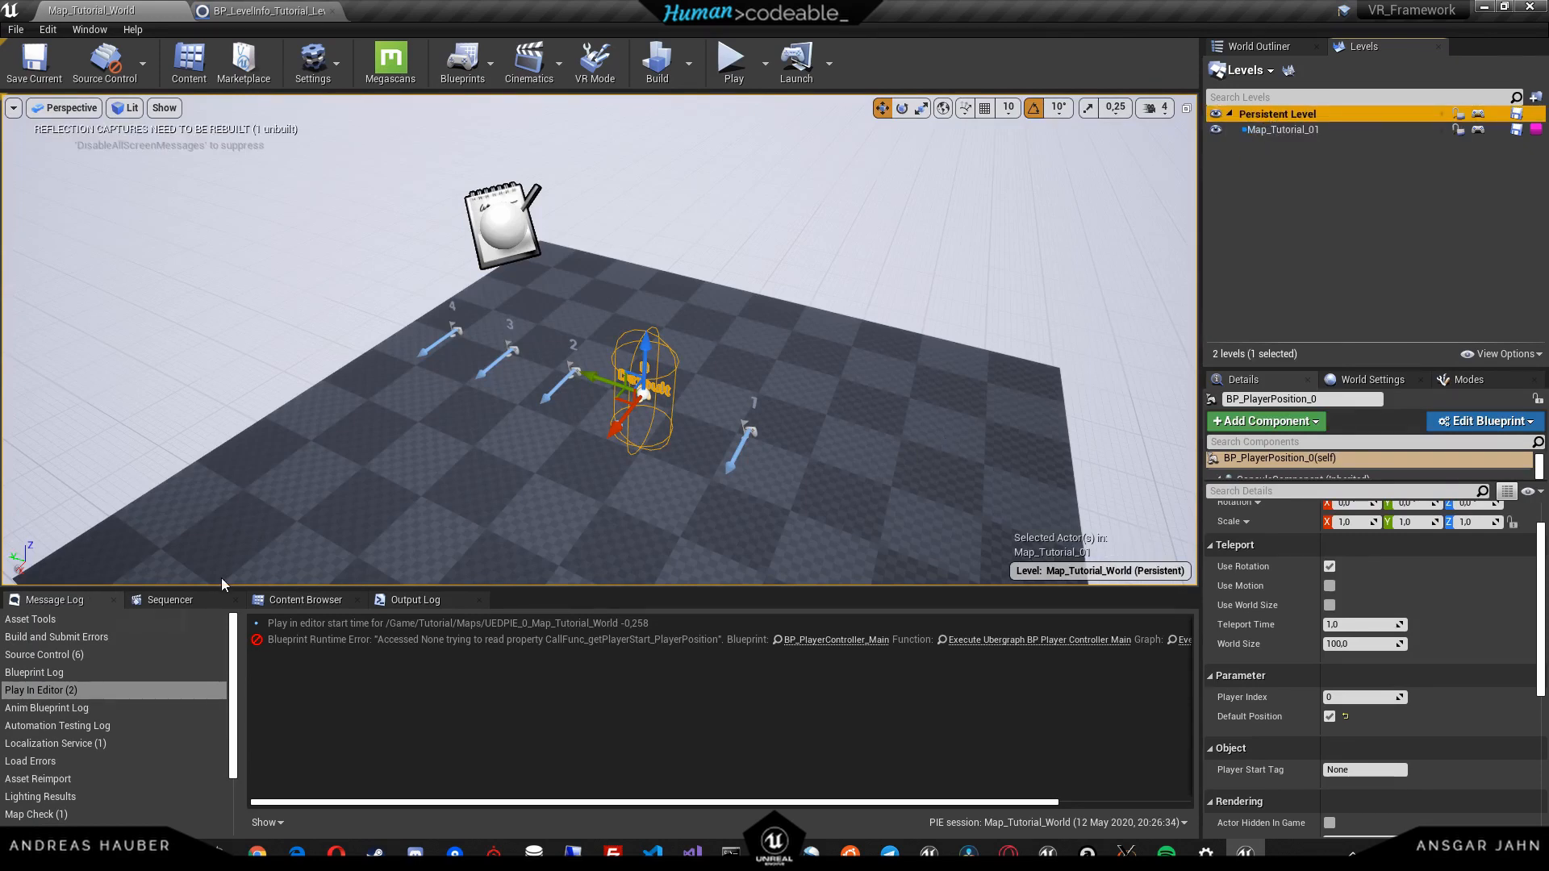
left_click(323, 605)
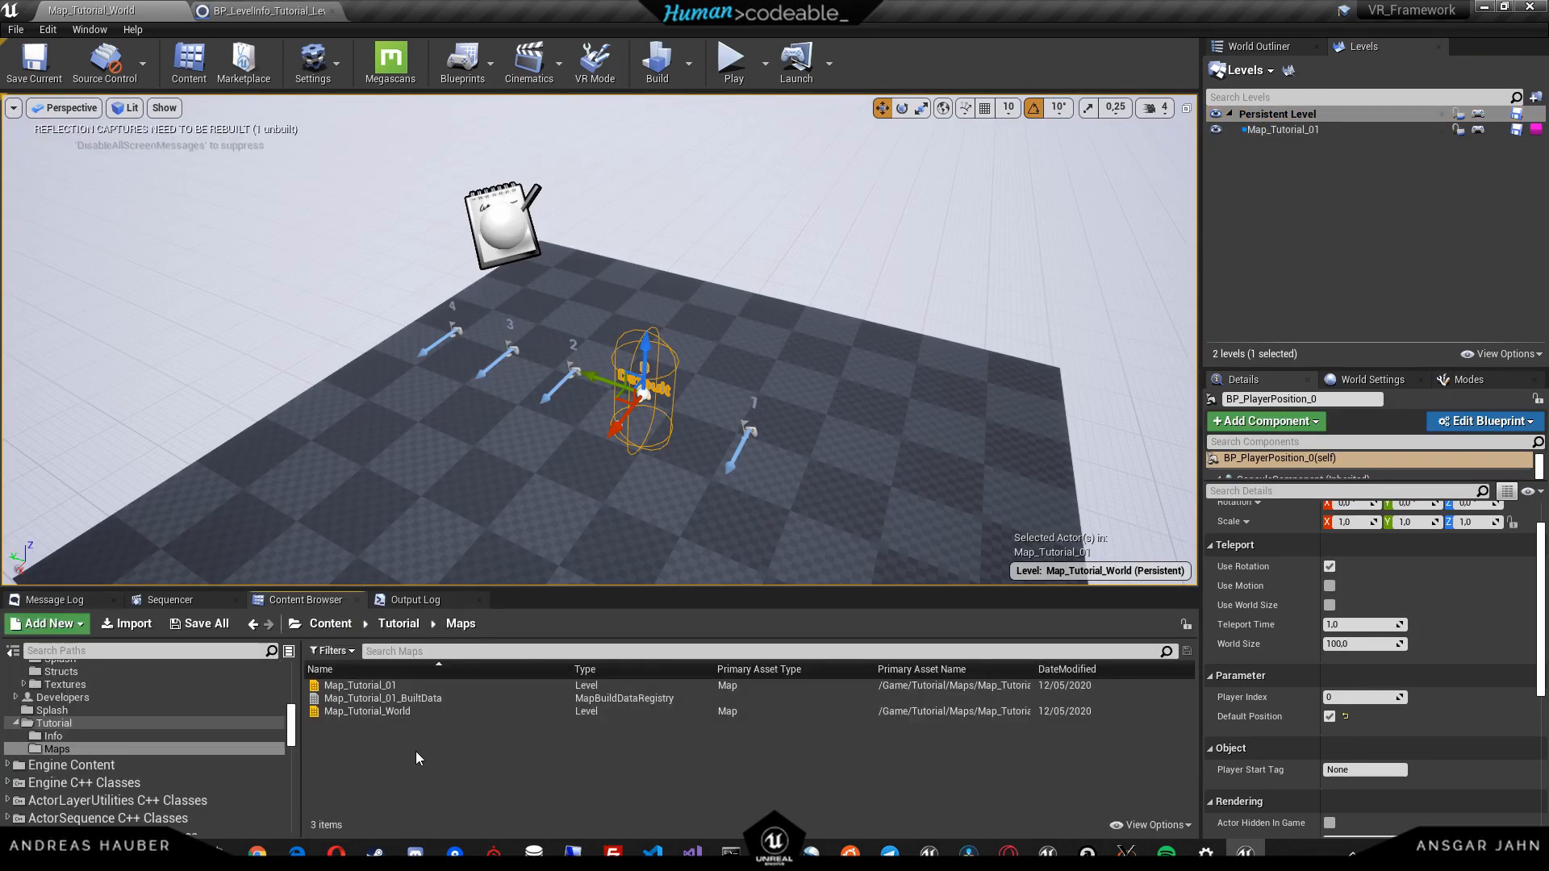
left_click_drag(291, 730, 289, 678)
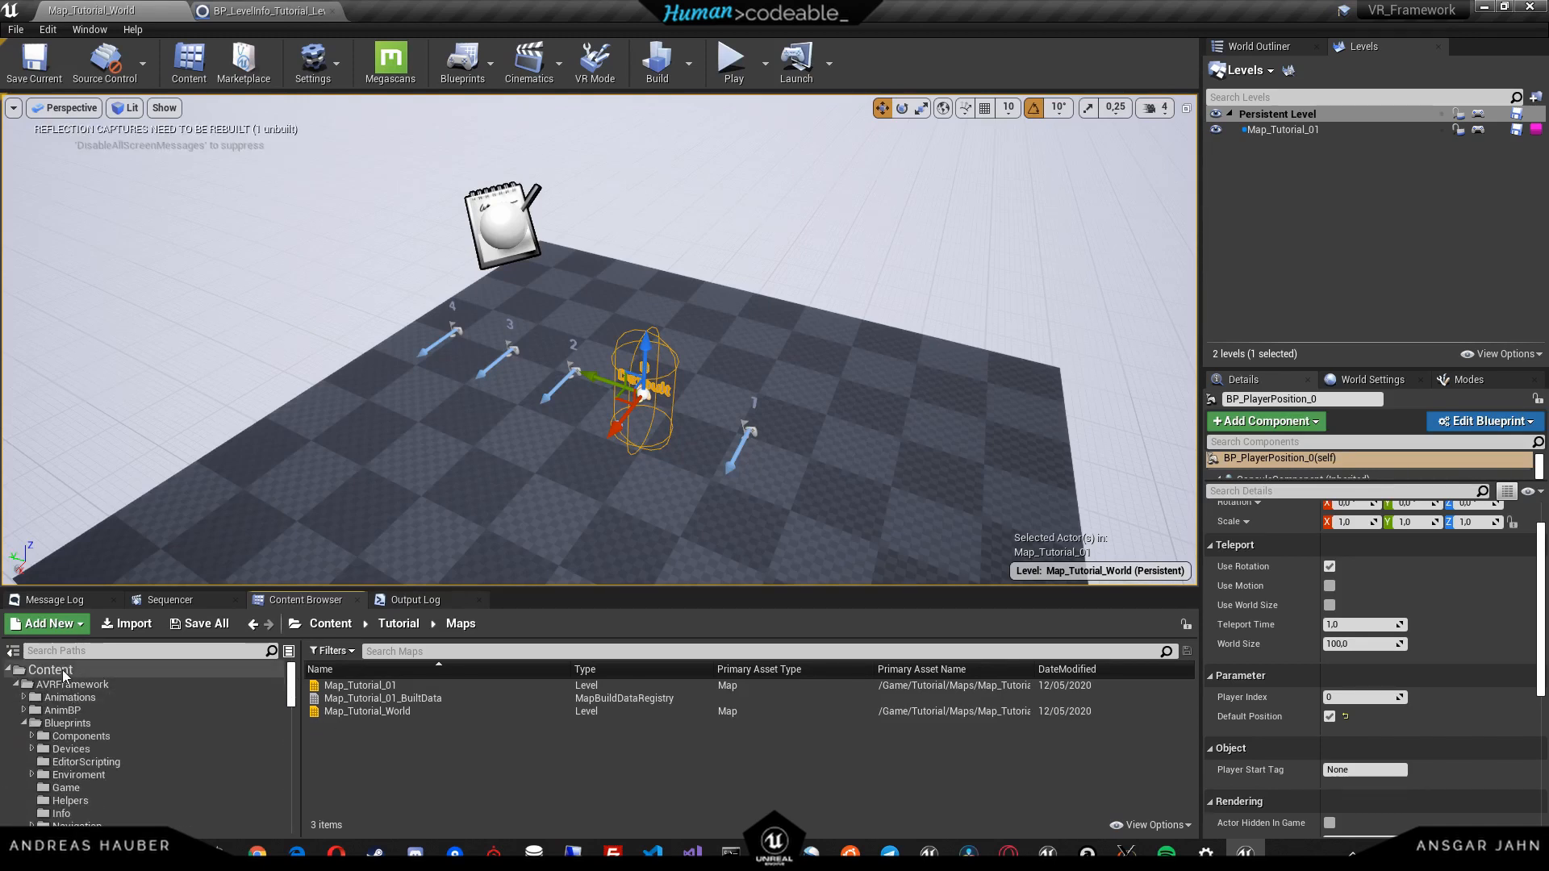
left_click(50, 670)
left_click(66, 723)
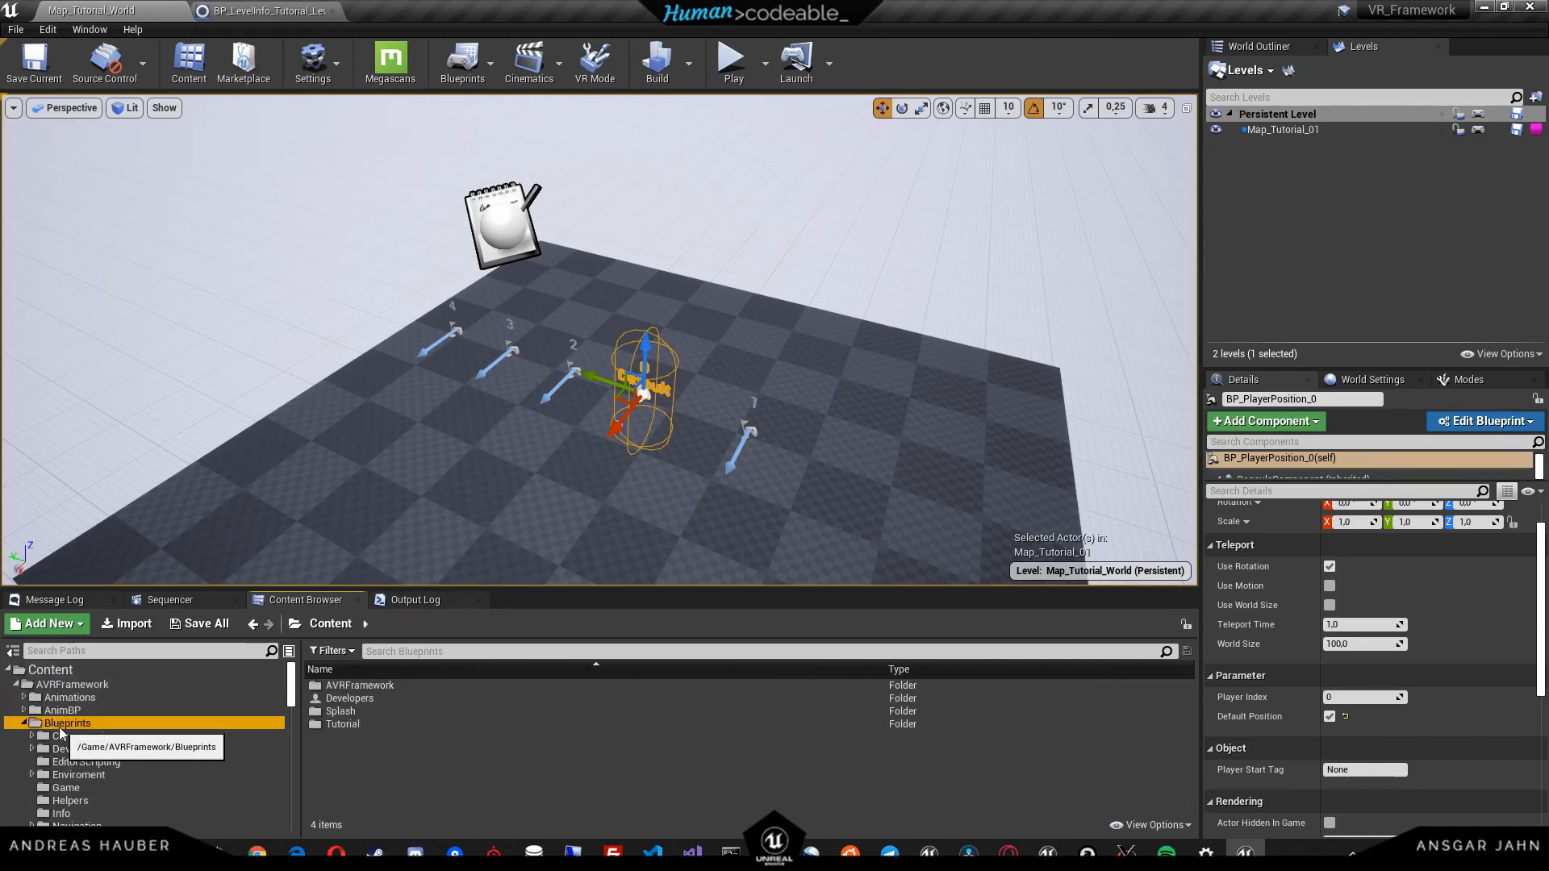
left_click(62, 813)
left_click_drag(350, 698, 475, 413)
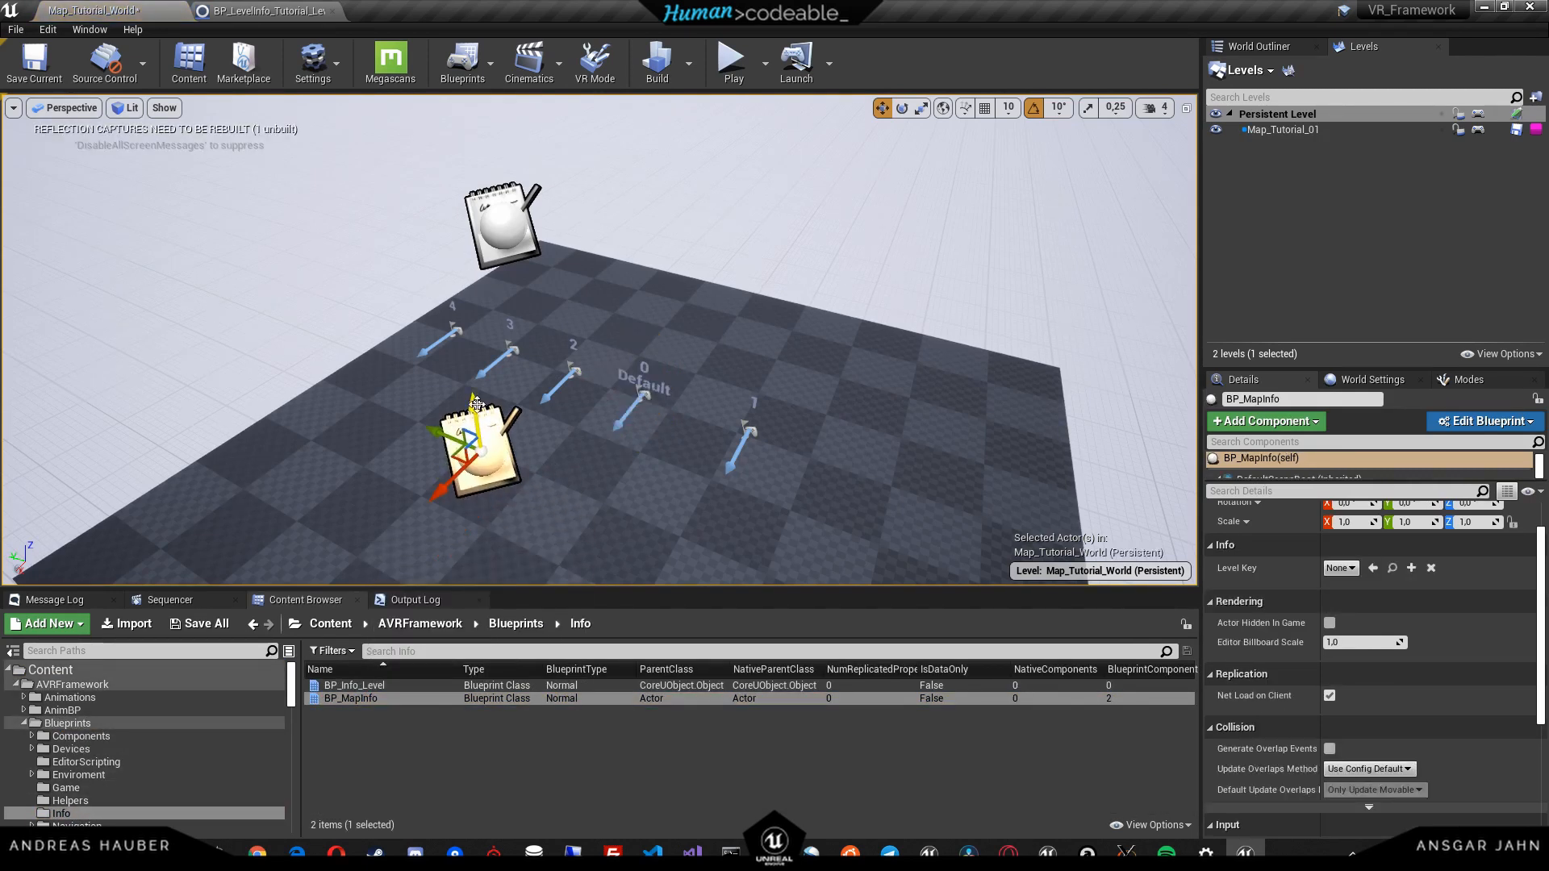
- Set the new BP_MapInfo's Level Key to BP_LevelInfo_Tutorial_Level01 and raise the actor above the floor
left_click(1341, 568)
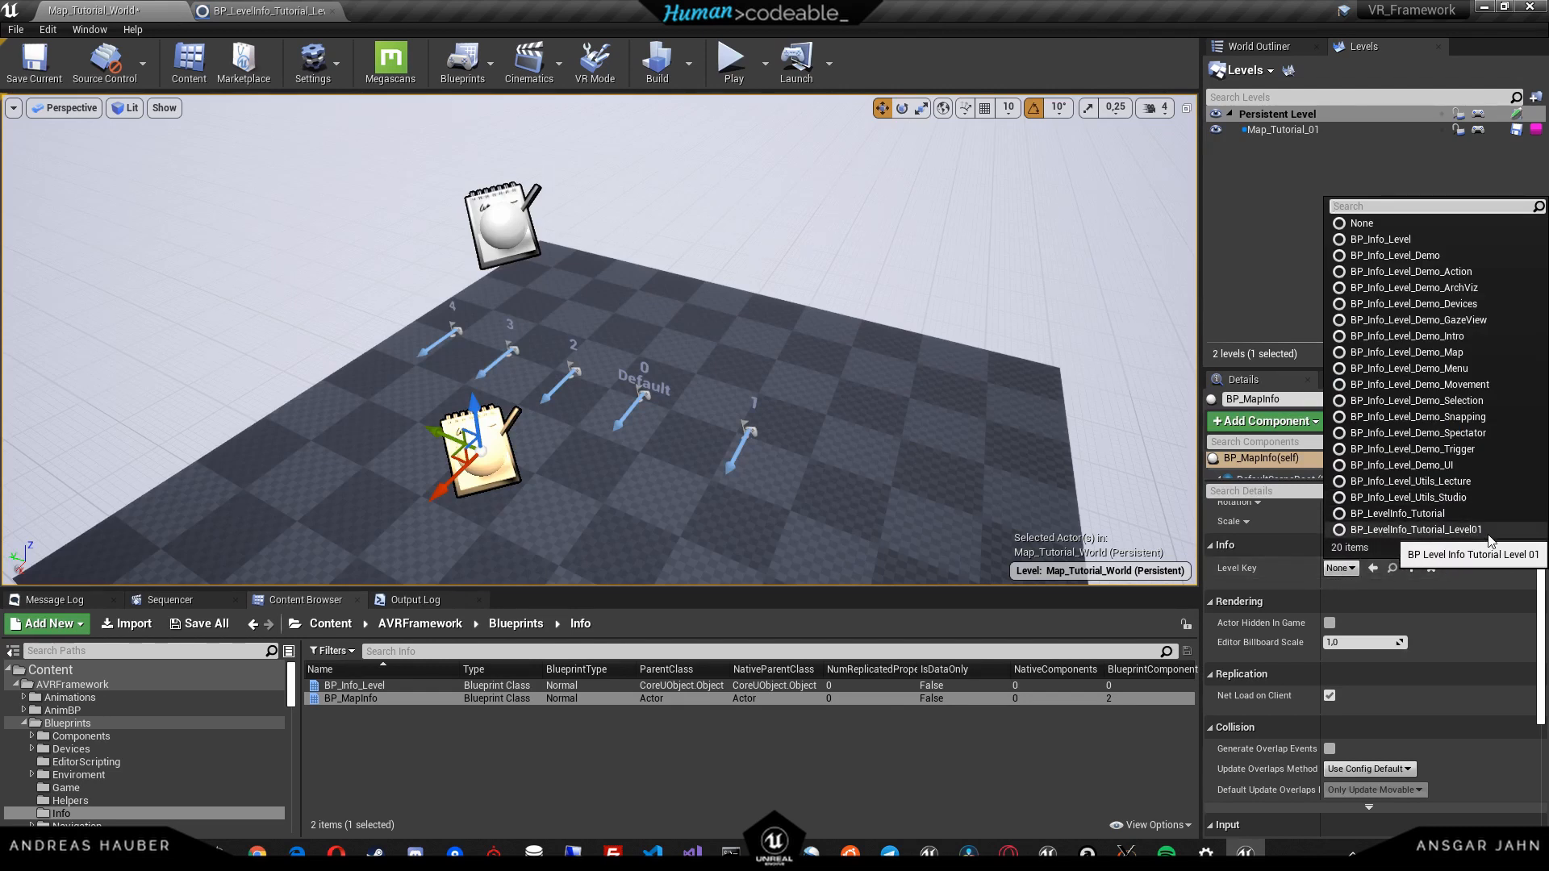
left_click(1443, 533)
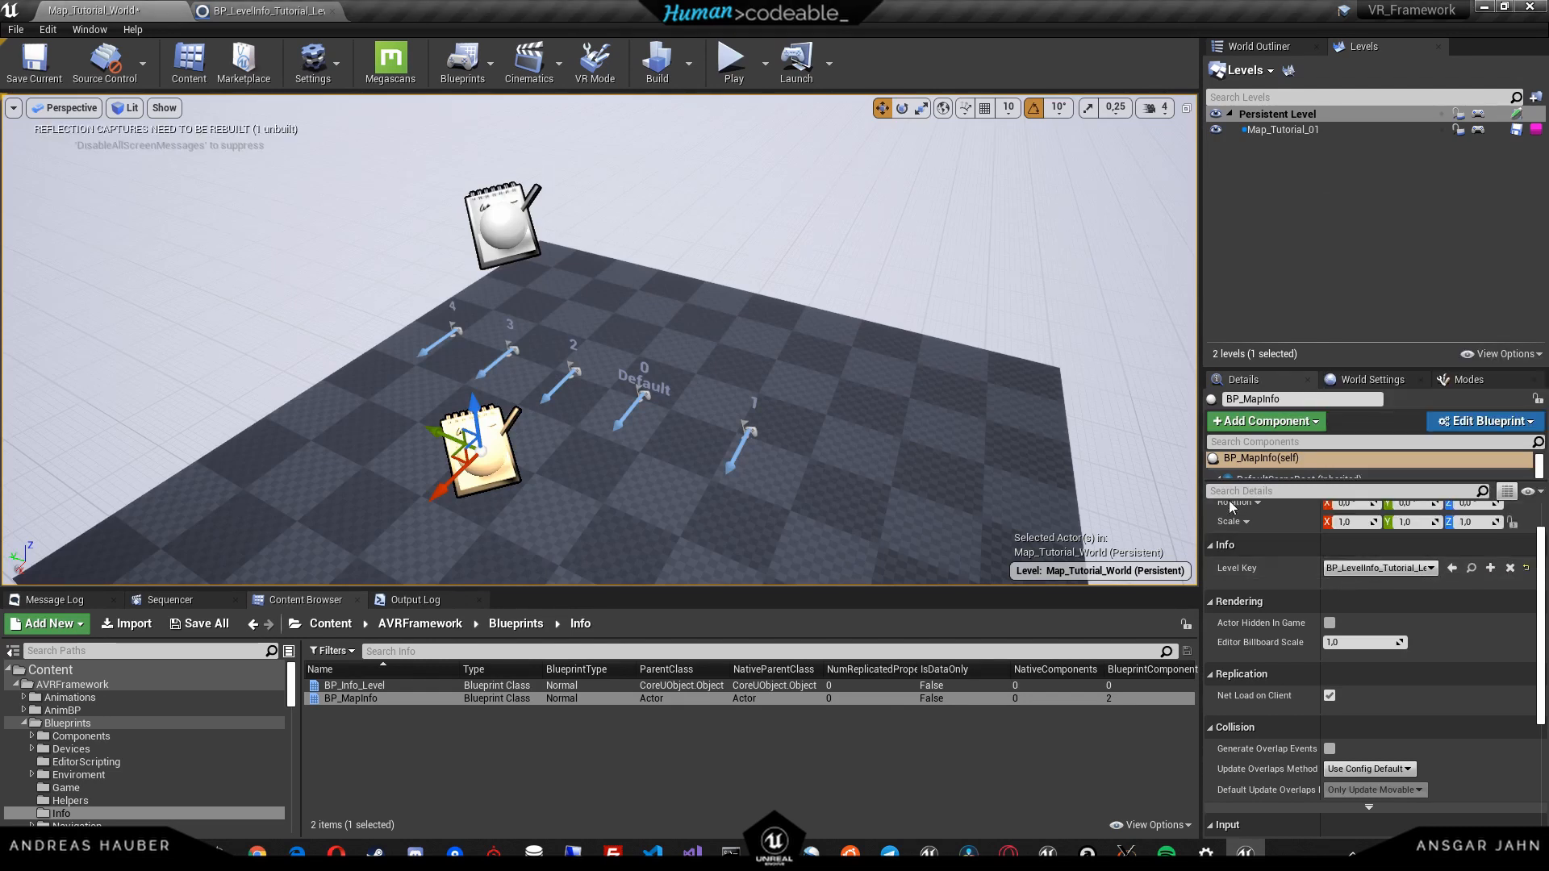
left_click_drag(473, 406, 477, 363)
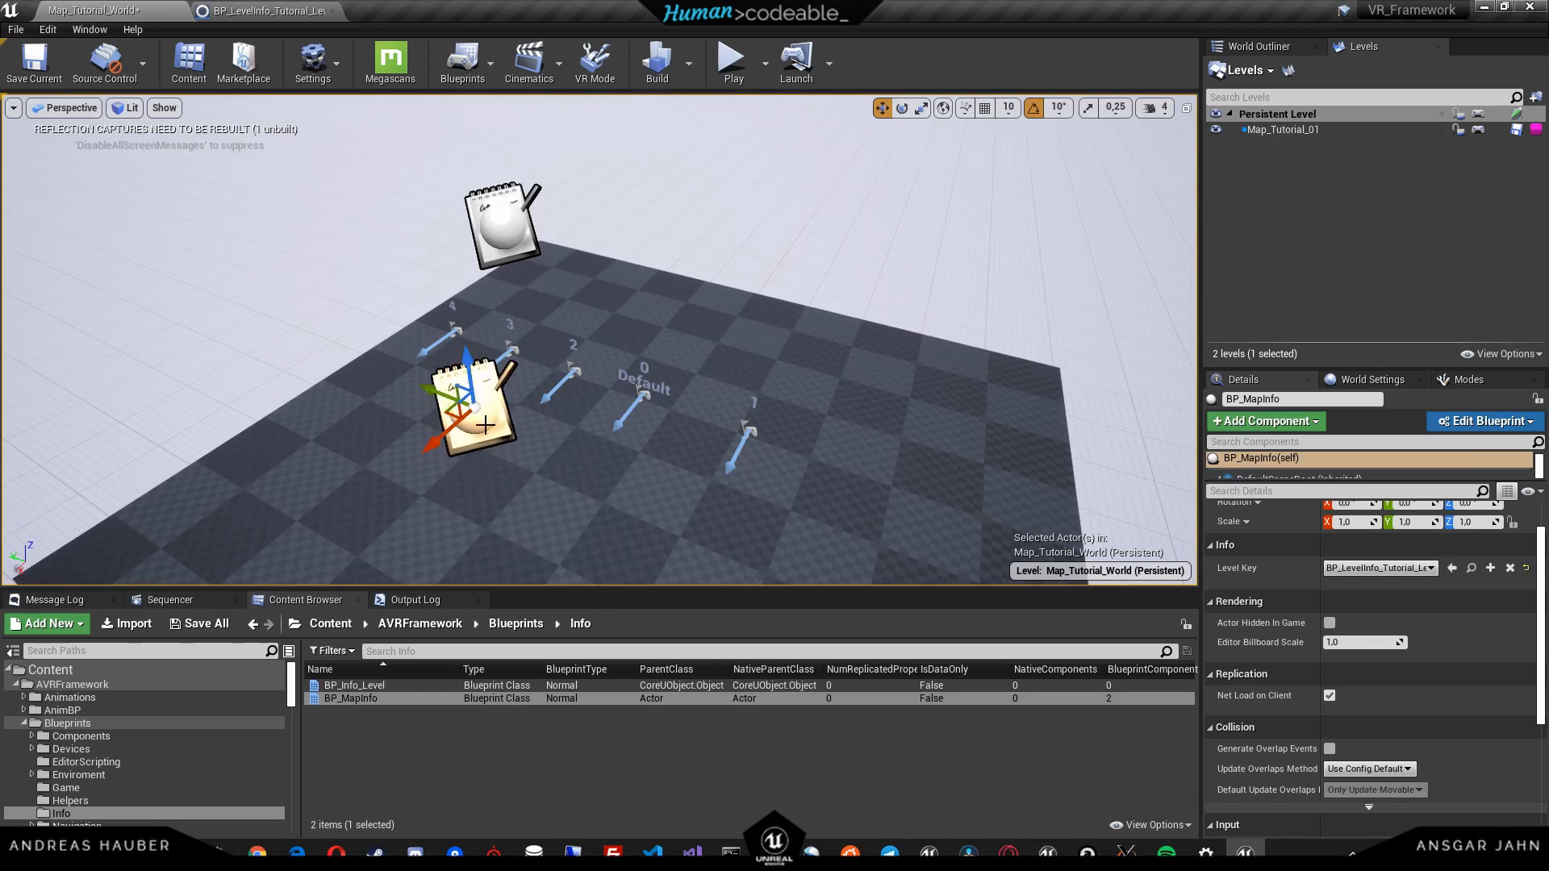
- Hide and show the Persistent Level to check that it contains the new BP_MapInfo, then save the level
left_click(1216, 114)
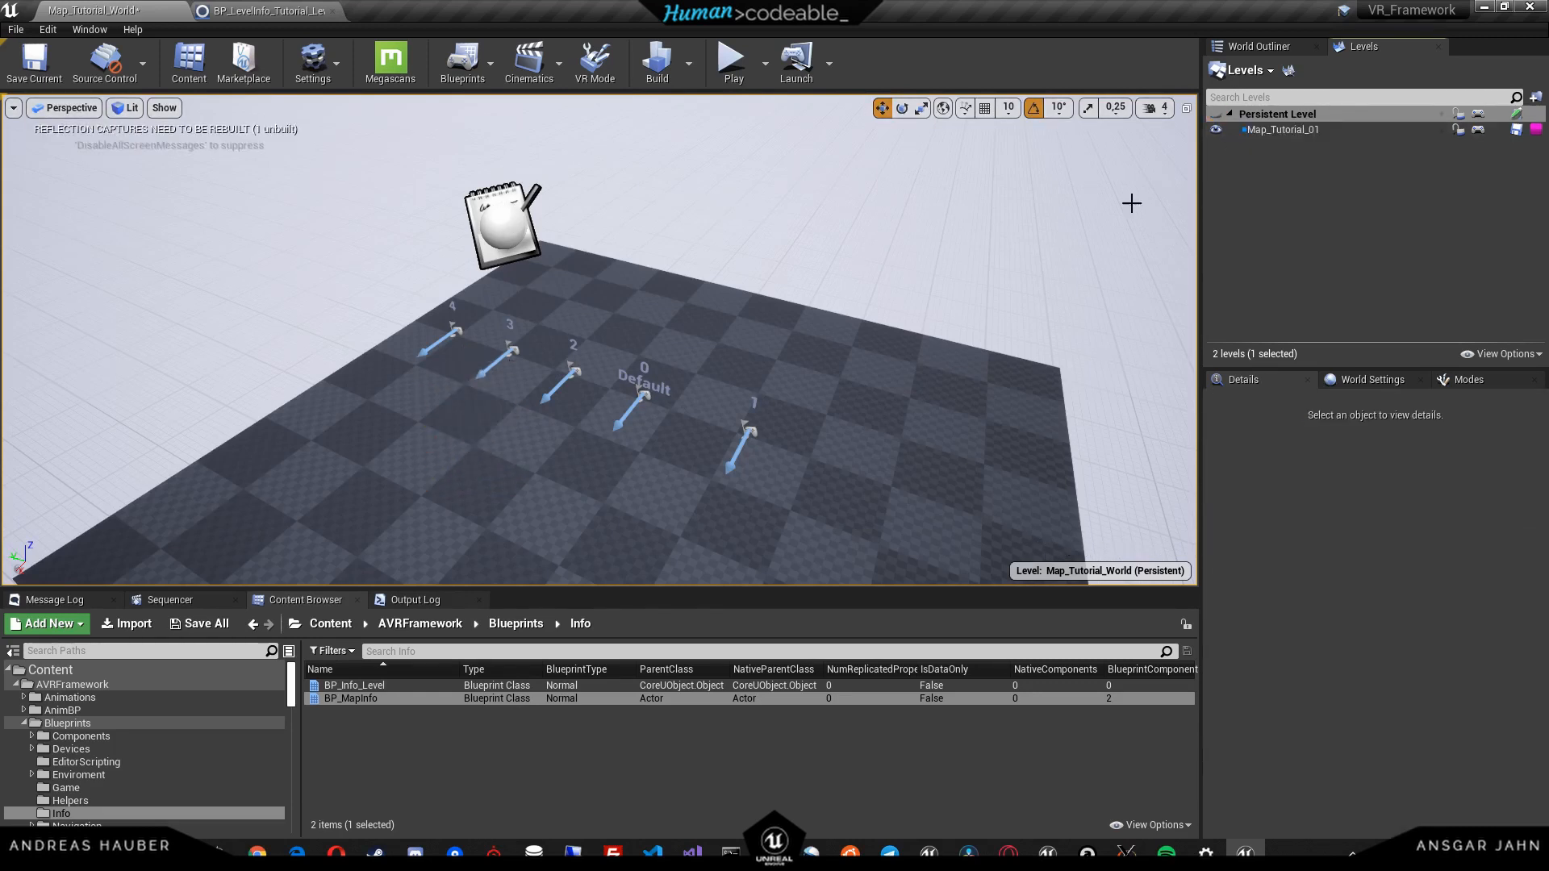
left_click(1216, 114)
left_click(48, 63)
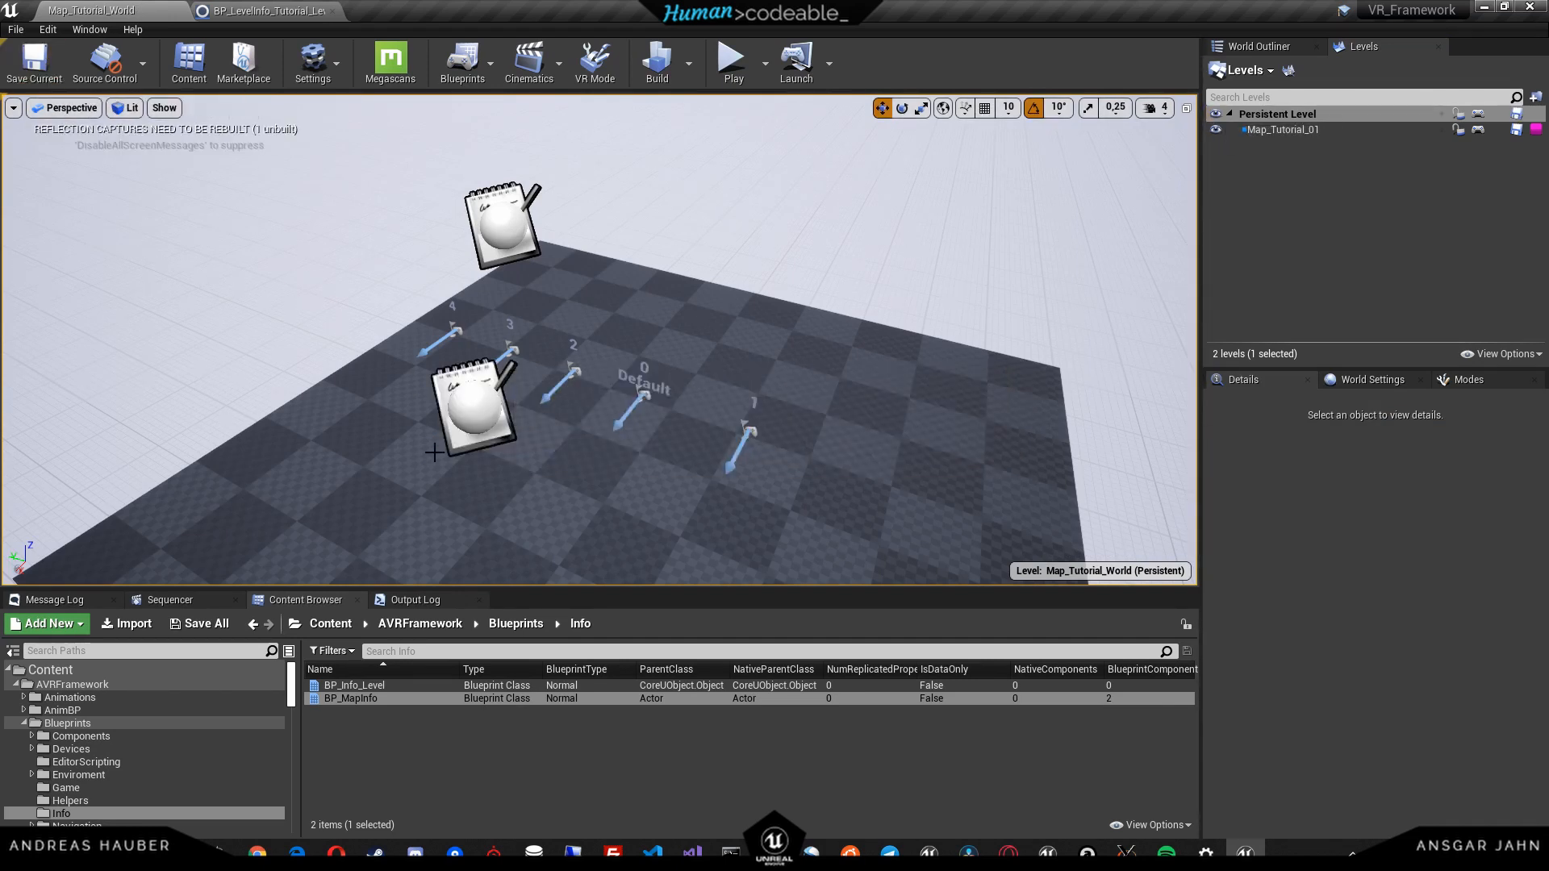
- Move the Persistent Level's BP_MapInfo sideways past player position 4 toward the floor's edge and save the level
left_click(473, 413)
left_click_drag(421, 388, 329, 332)
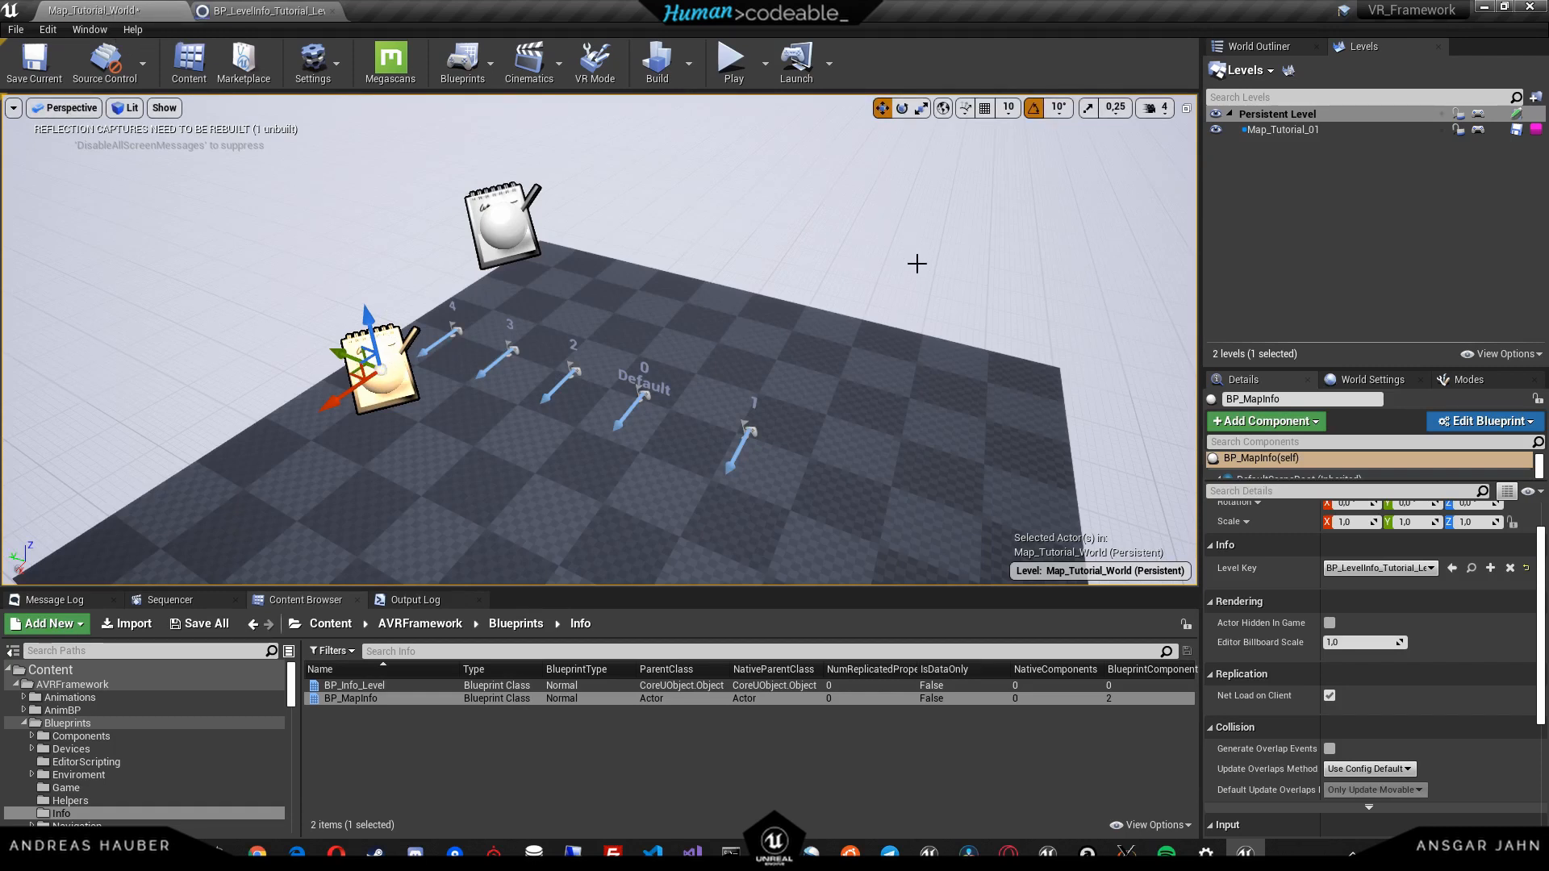
key("ctrl+s")
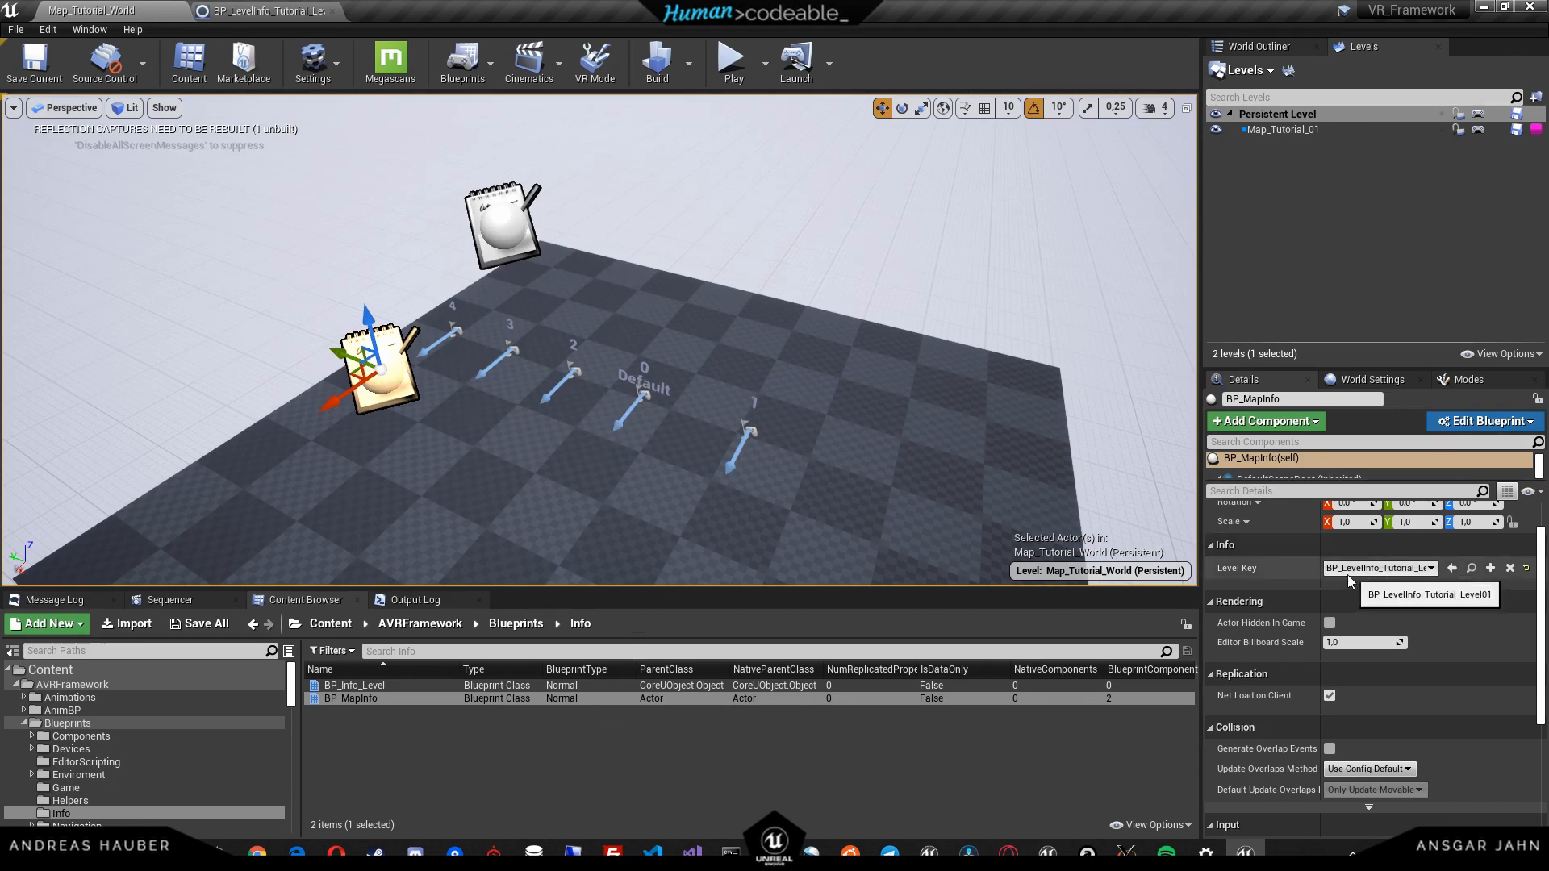
- Locate and open the BP_LevelInfo_Tutorial_Level01 blueprint and arrange its undocked window side by side with the level editor
left_click(1472, 569)
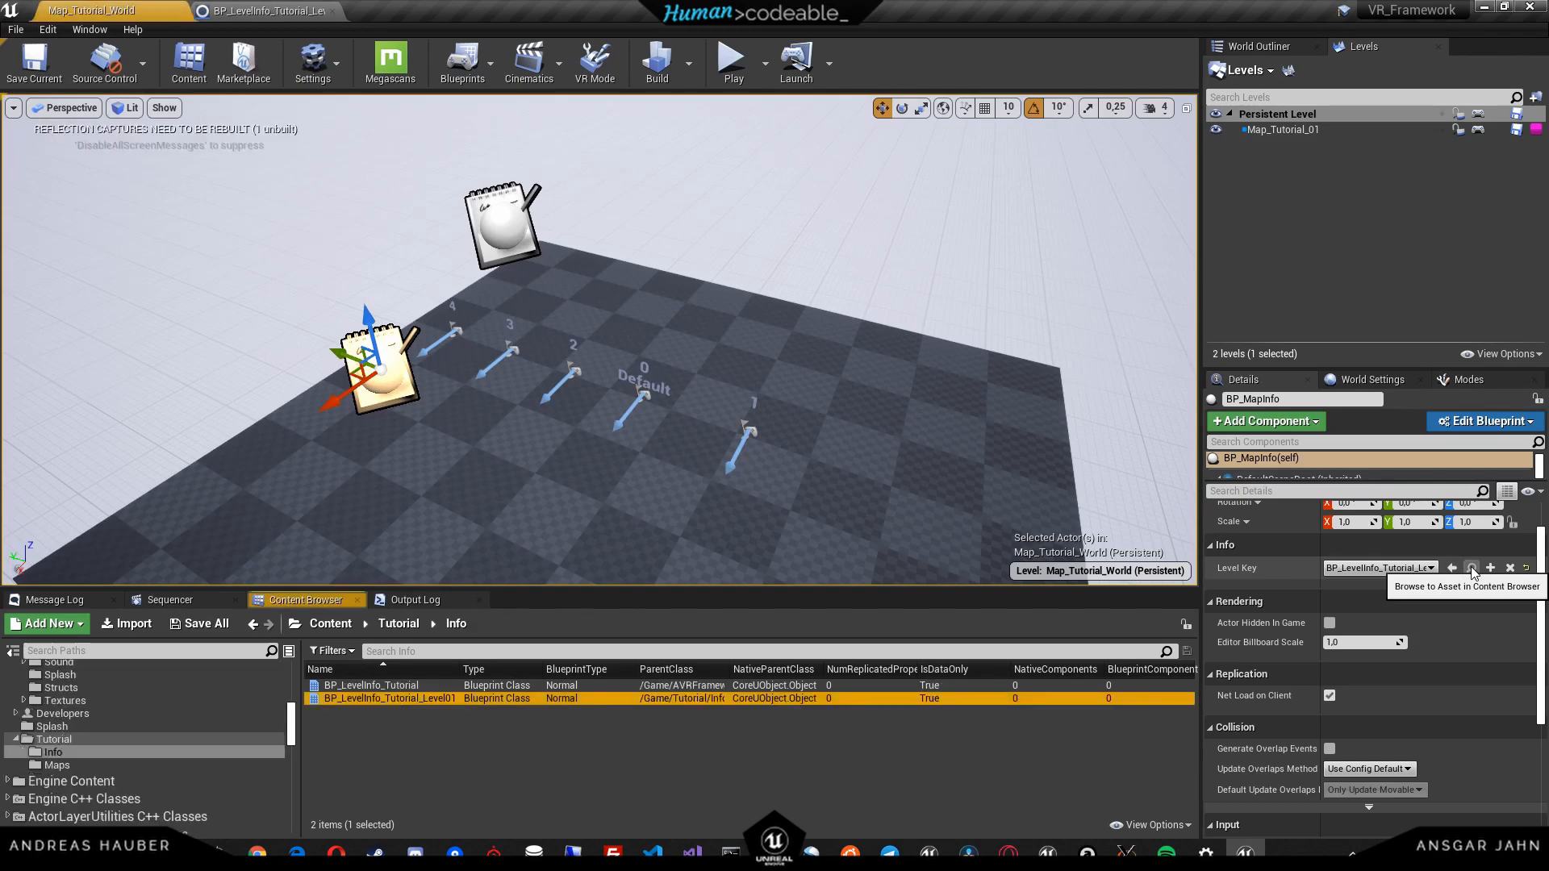
left_click(415, 744)
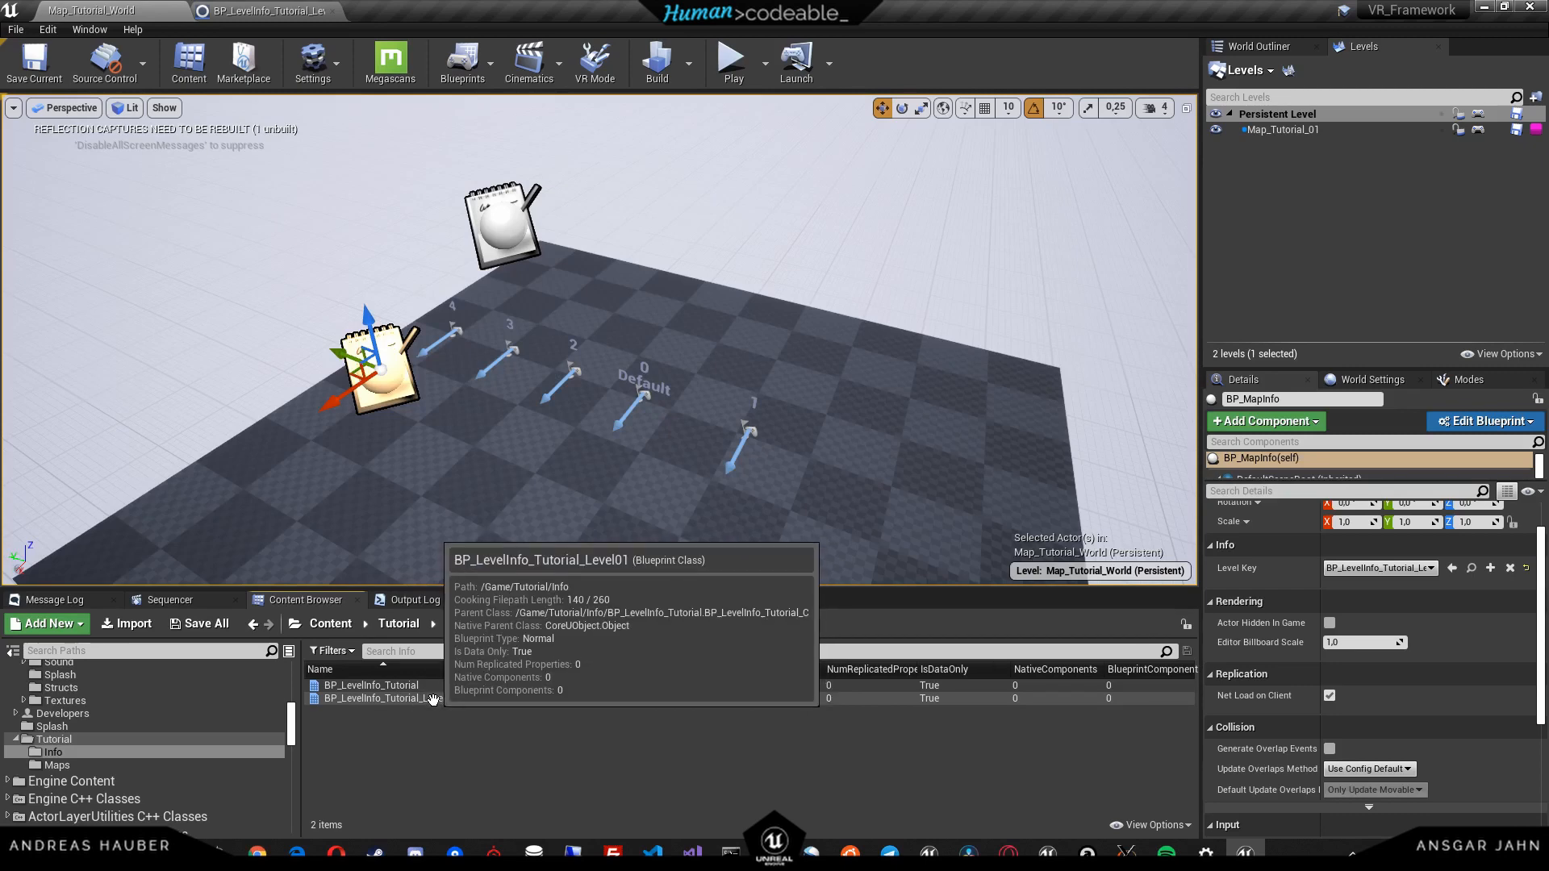
double_click(401, 698)
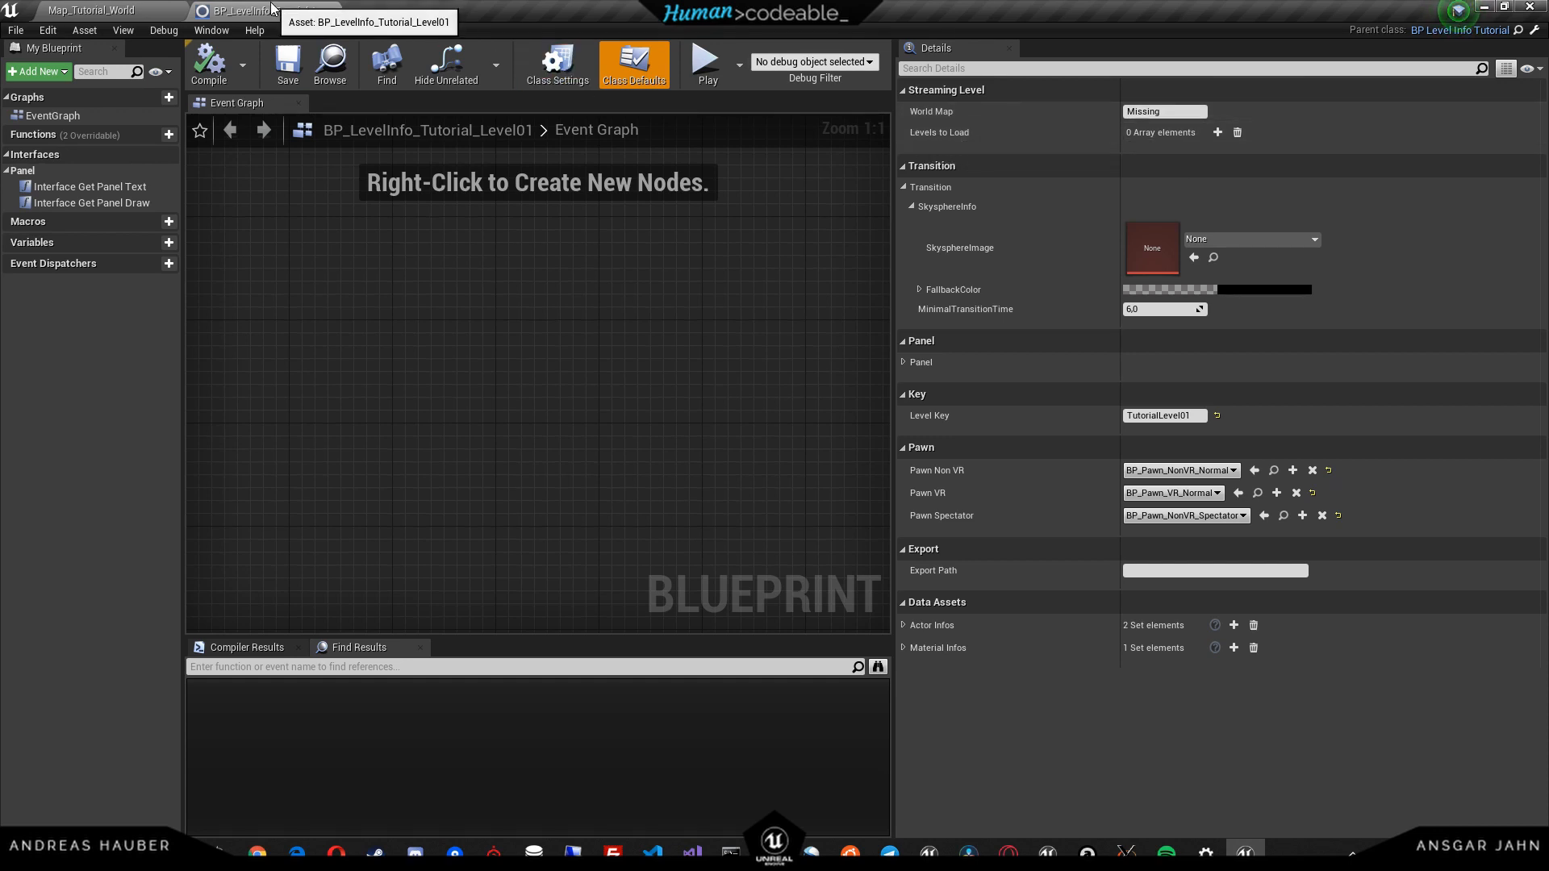
left_click_drag(274, 12, 424, 222)
left_click_drag(764, 221, 1050, 138)
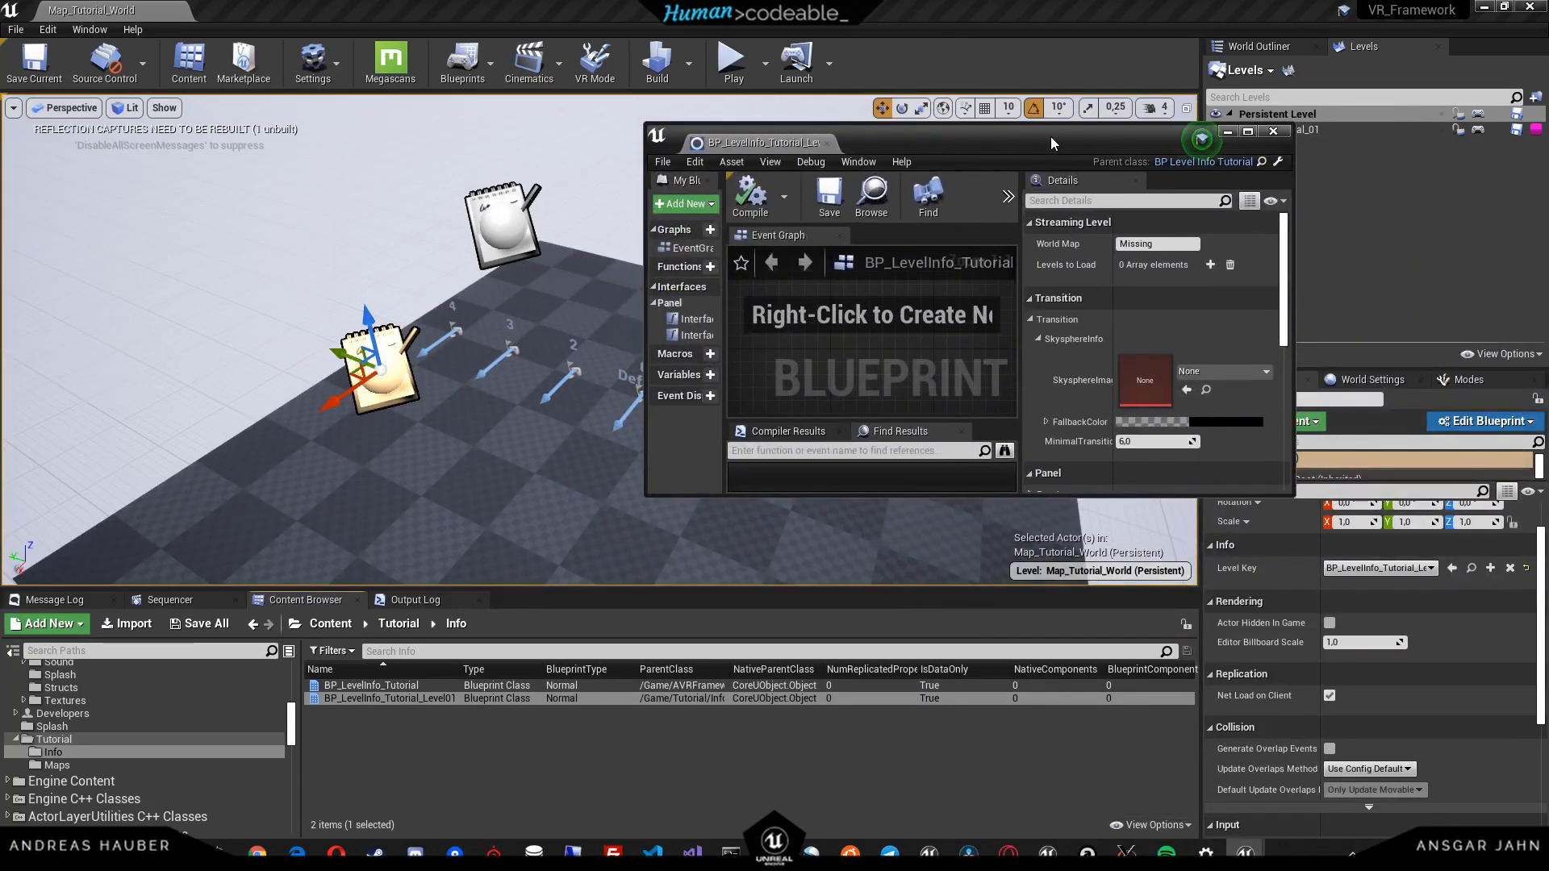
key("super+Right")
left_click(339, 222)
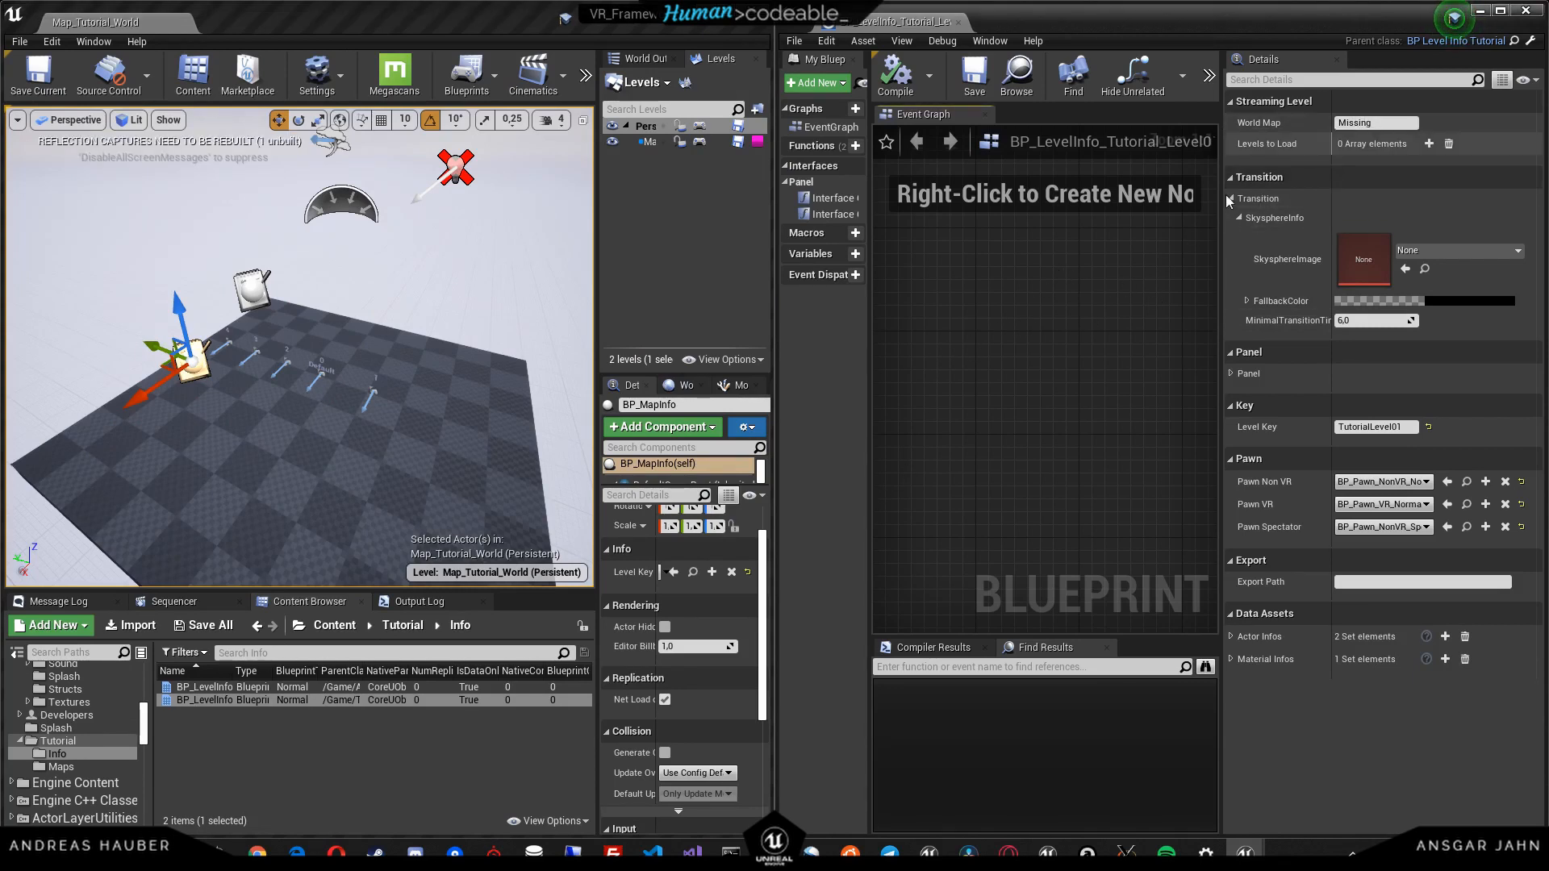
- Copy the name of the world level from Tutorial/Maps and set the level info's World Map to Map_Tutorial_World
left_click(67, 766)
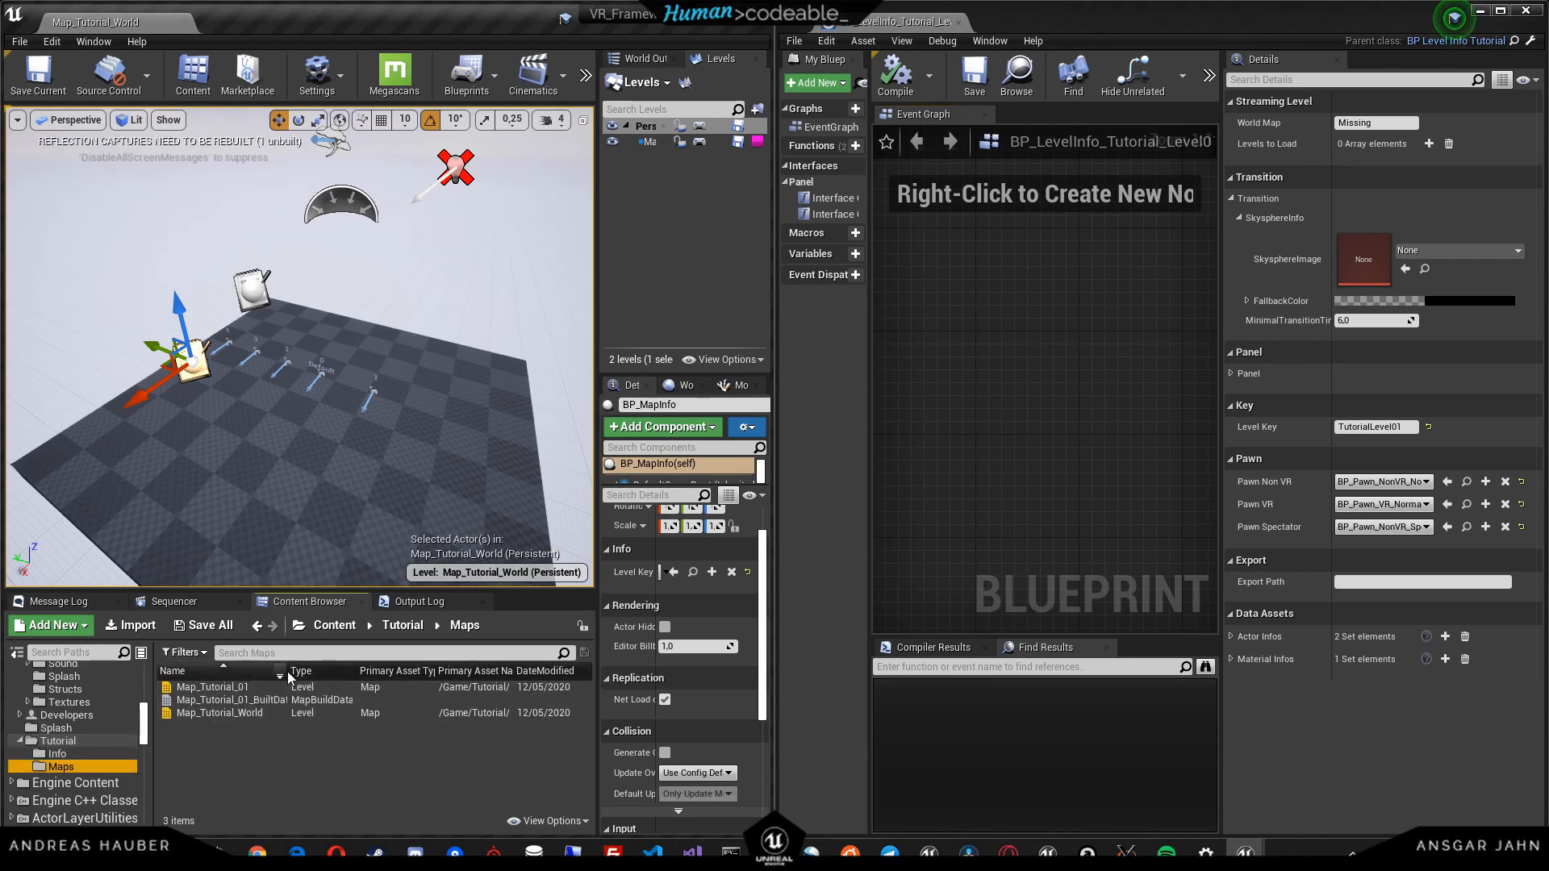
left_click_drag(288, 671, 365, 671)
left_click(255, 712)
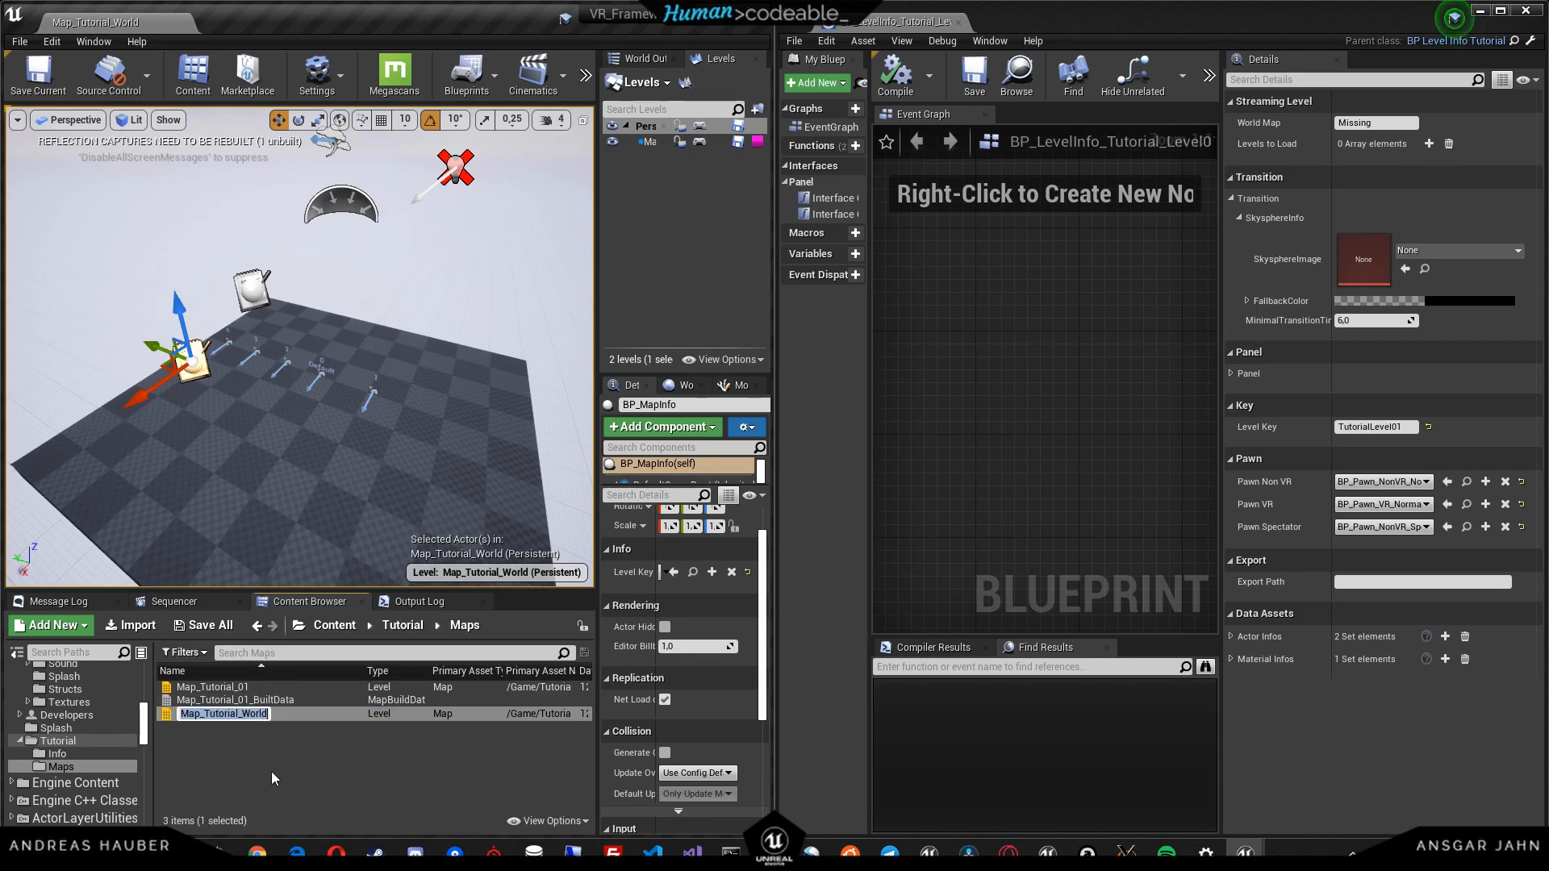
left_click(262, 766)
left_click(1375, 122)
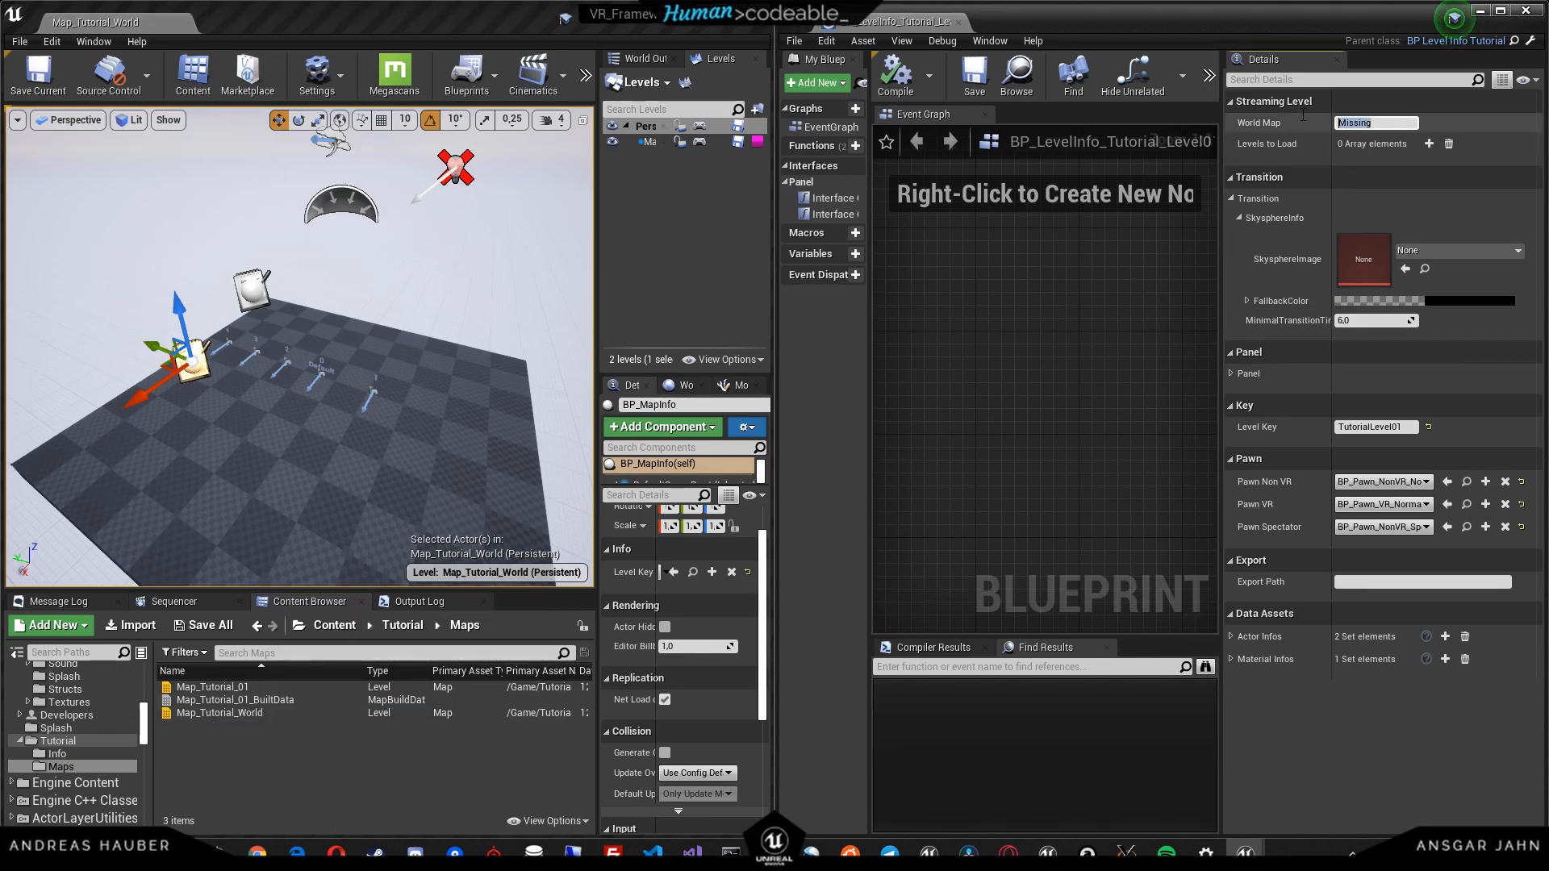
left_click(1372, 145)
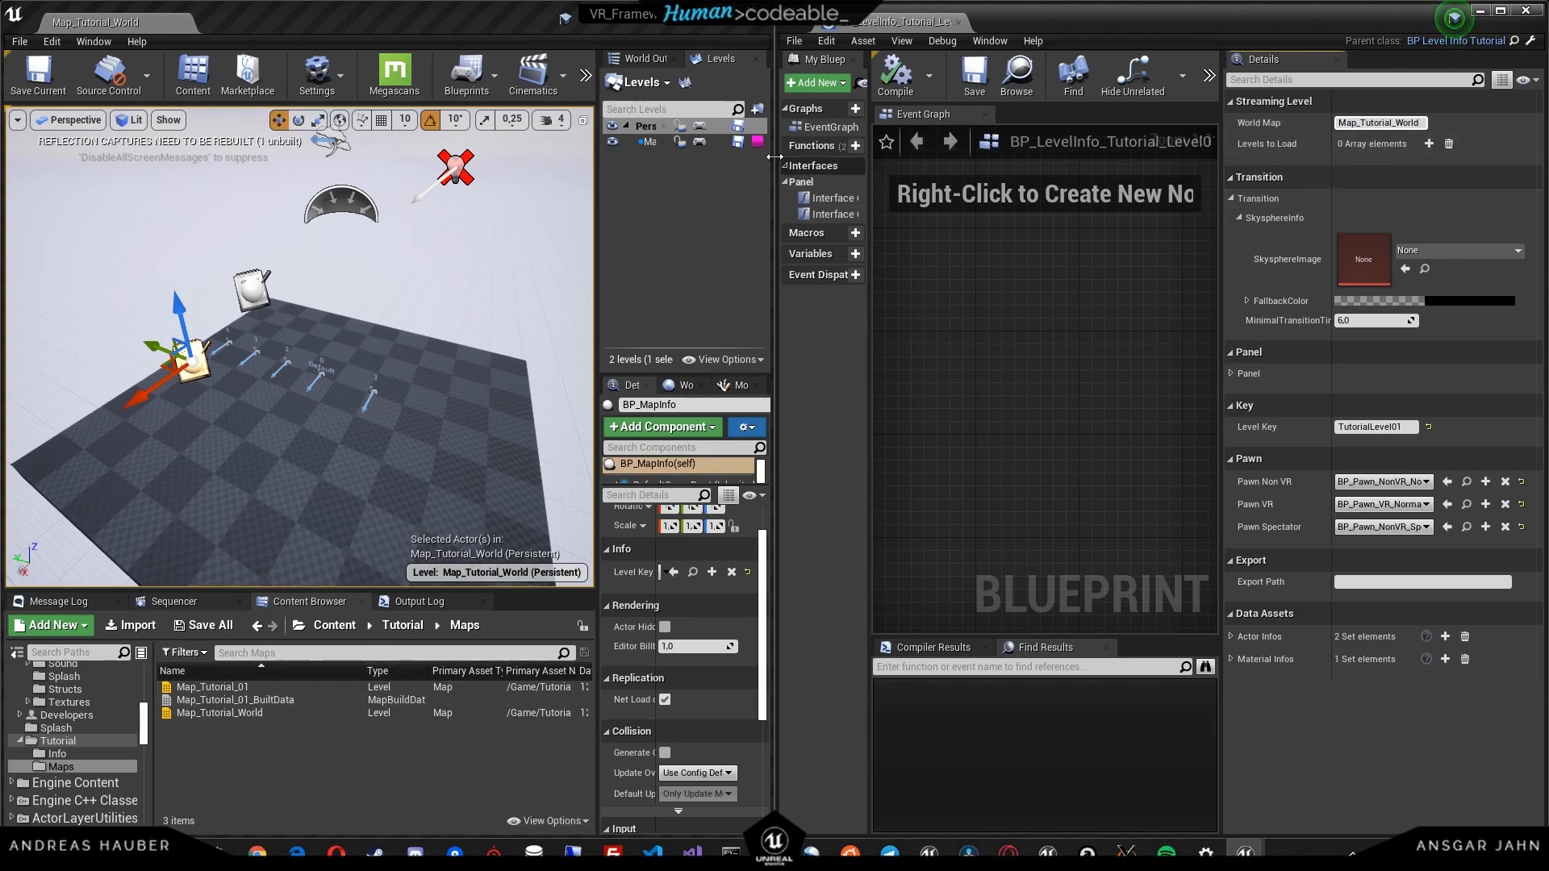
- Add one Levels to Load entry set to Map_Tutorial_01 in the level info and compile the blueprint
left_click_drag(597, 159, 525, 159)
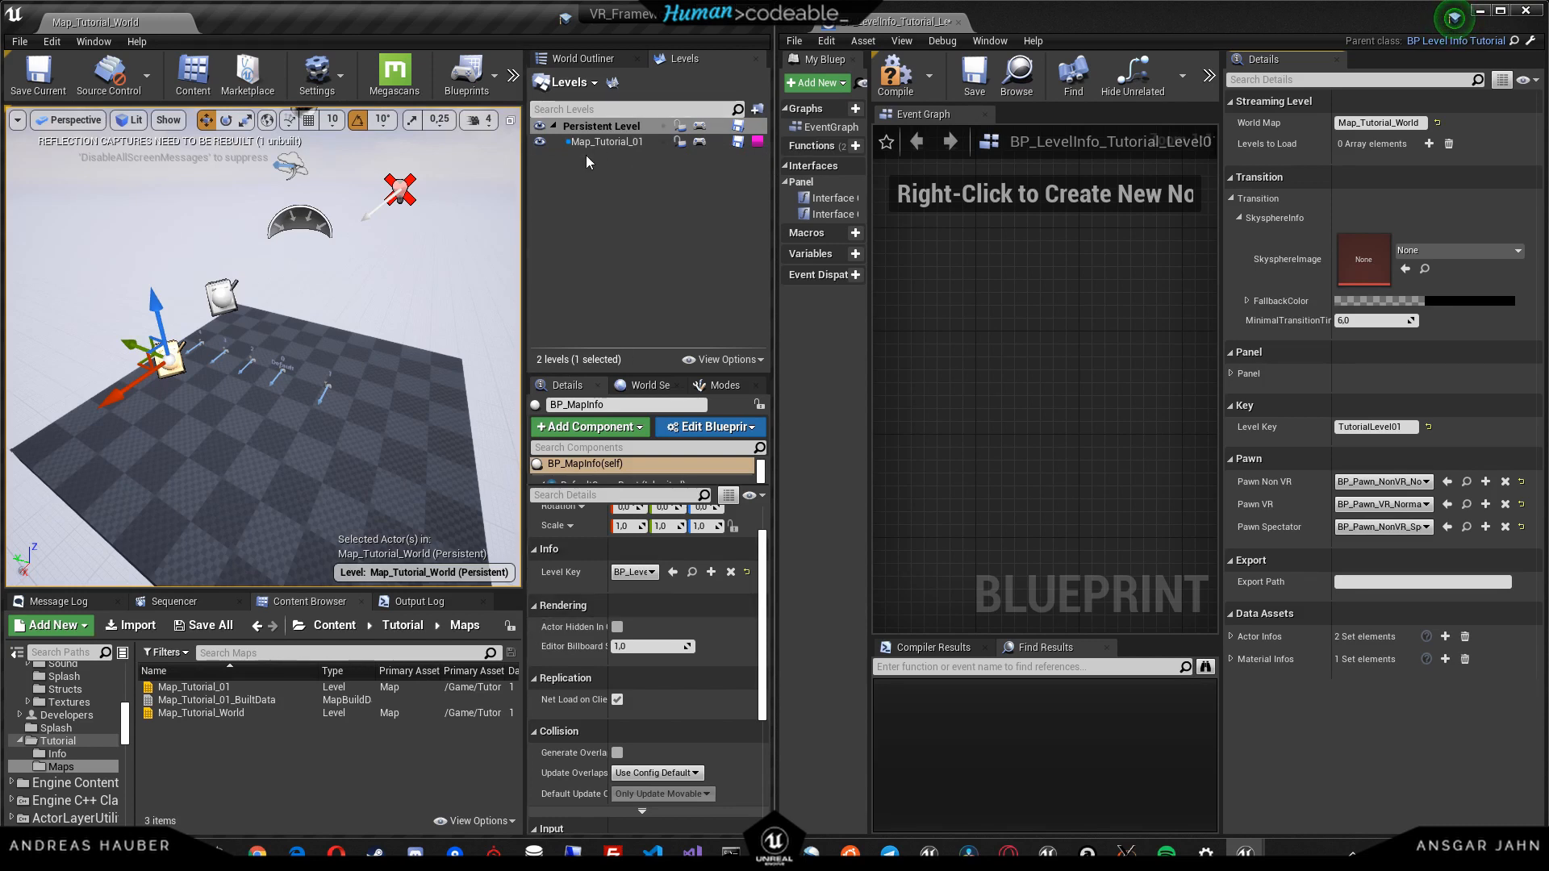
left_click(254, 688)
key("ctrl+c")
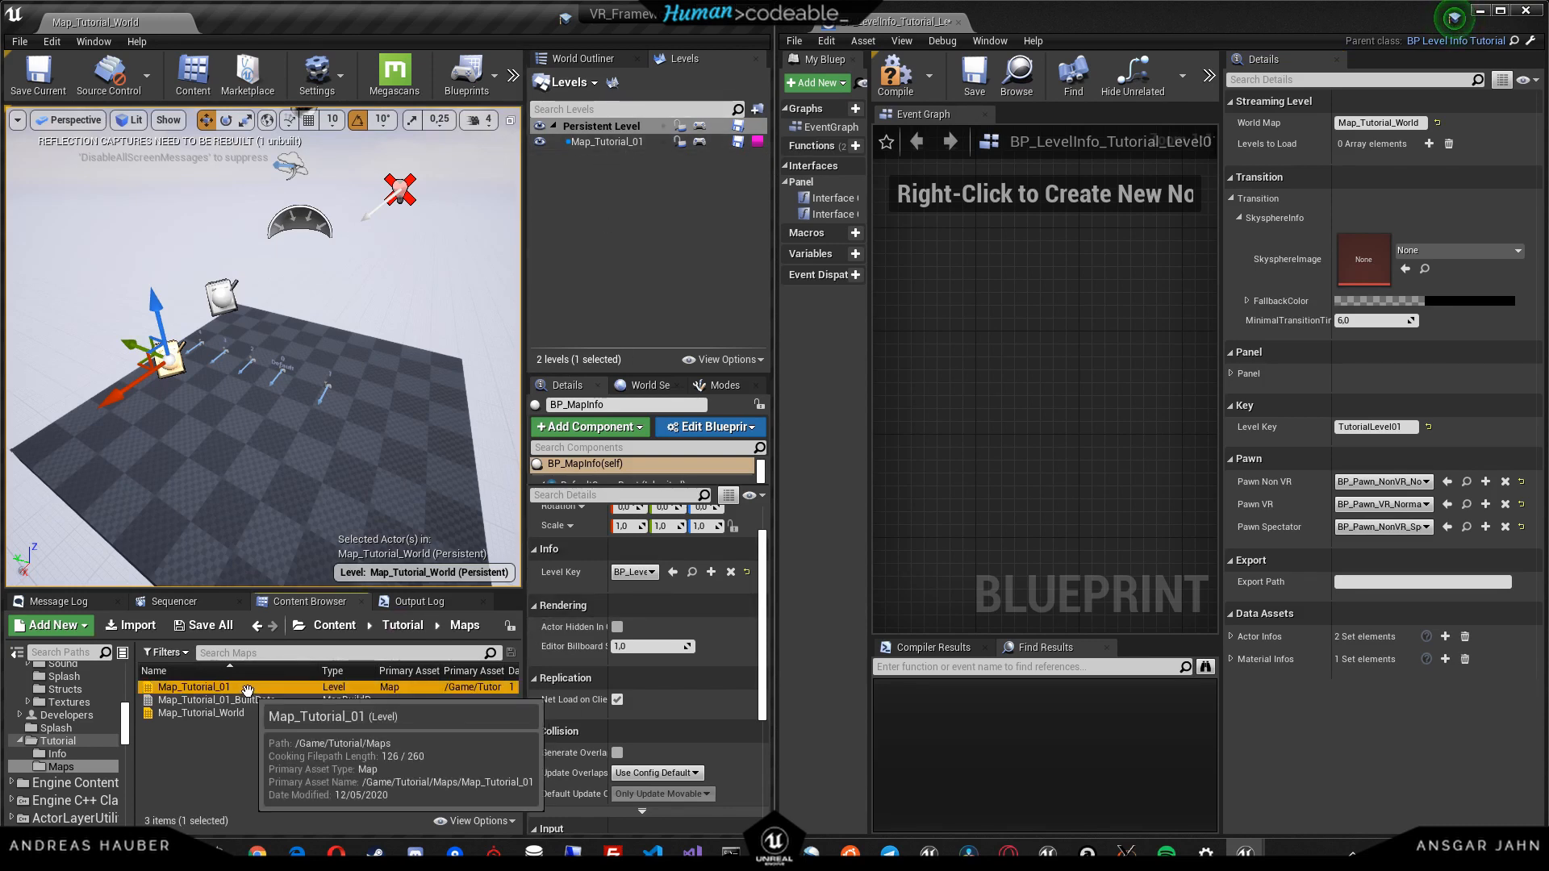
left_click(239, 767)
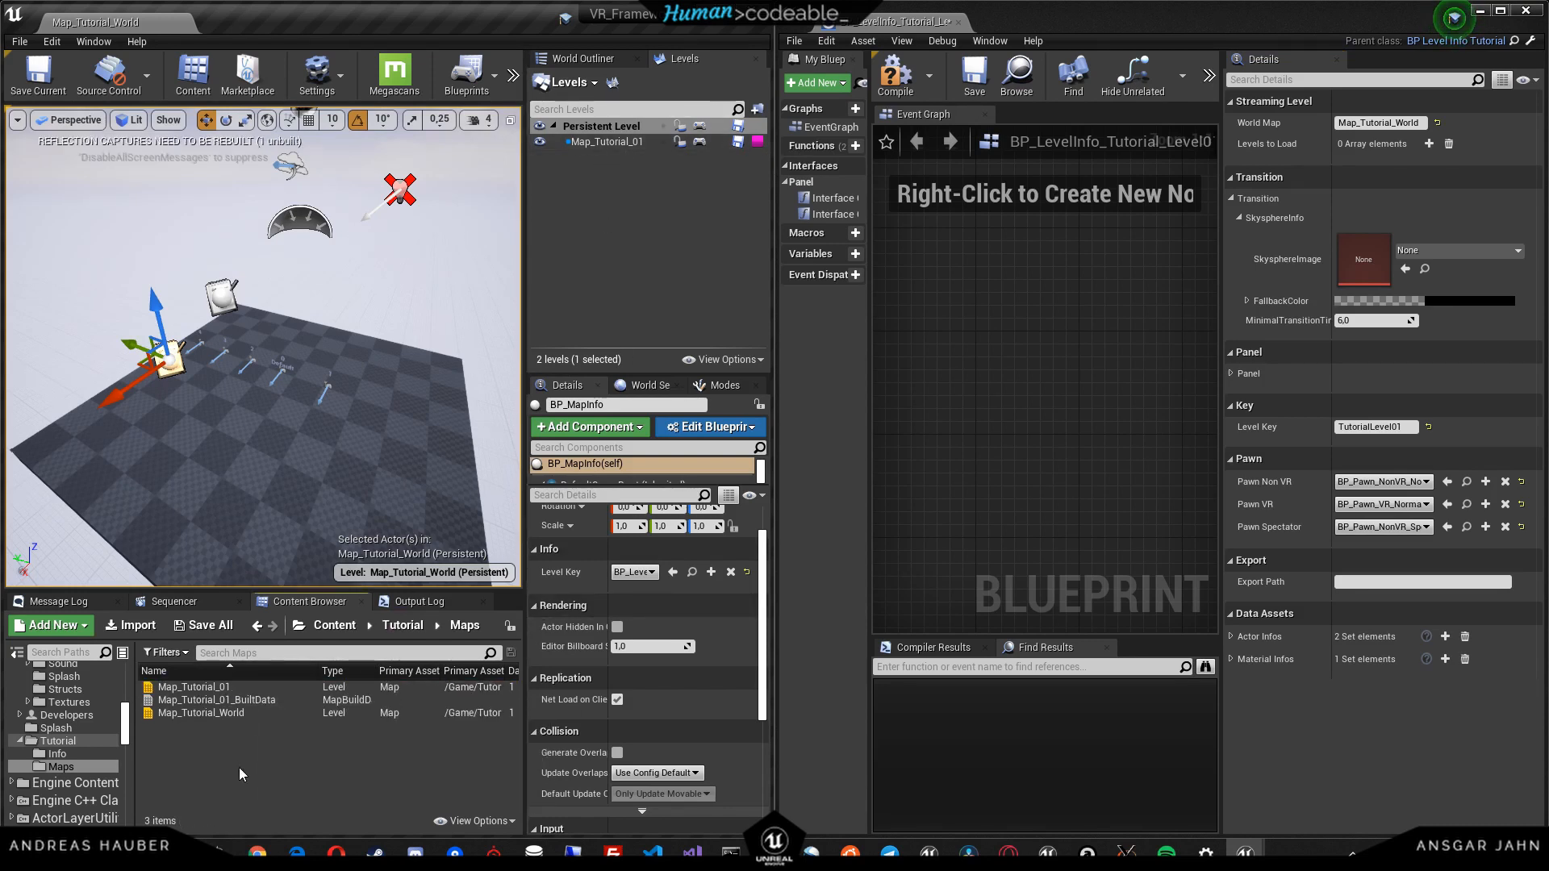
left_click(1429, 143)
left_click(1378, 165)
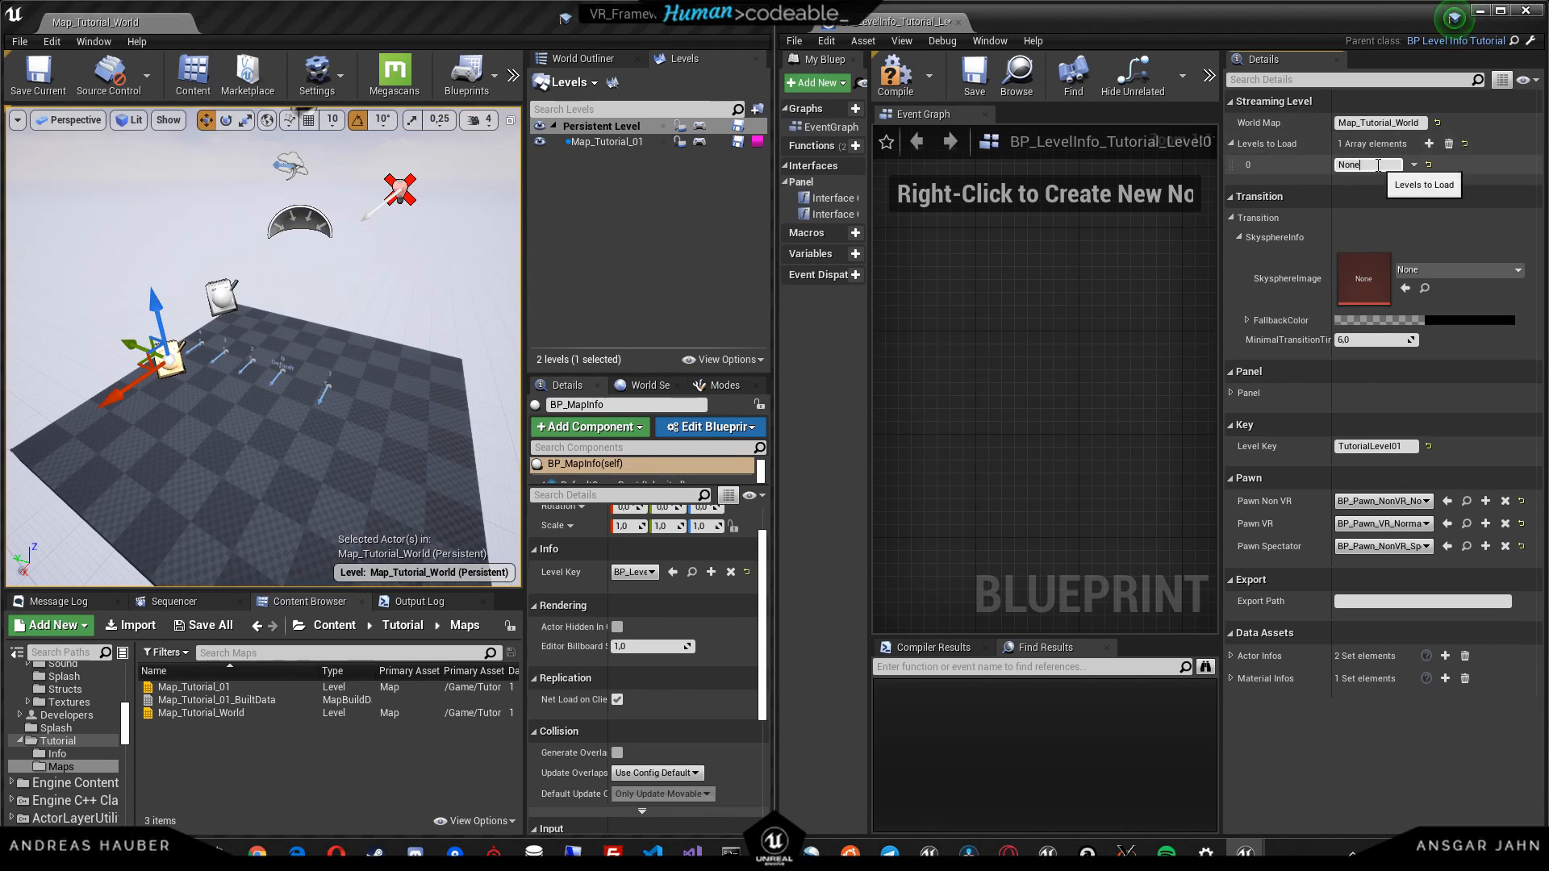
key("ctrl+v")
left_click(1047, 328)
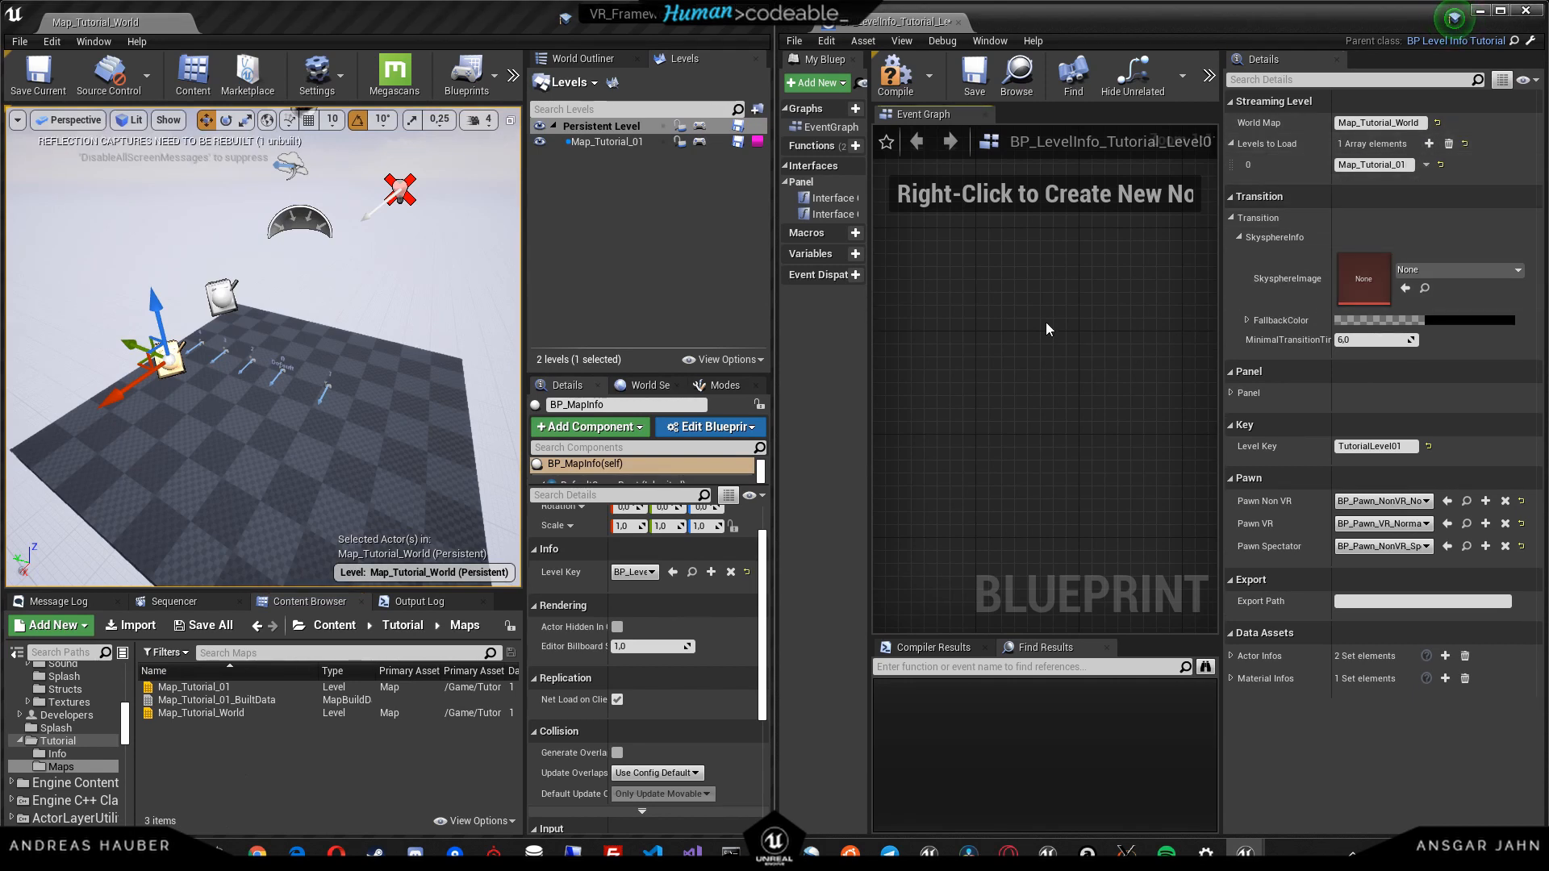
left_click(896, 76)
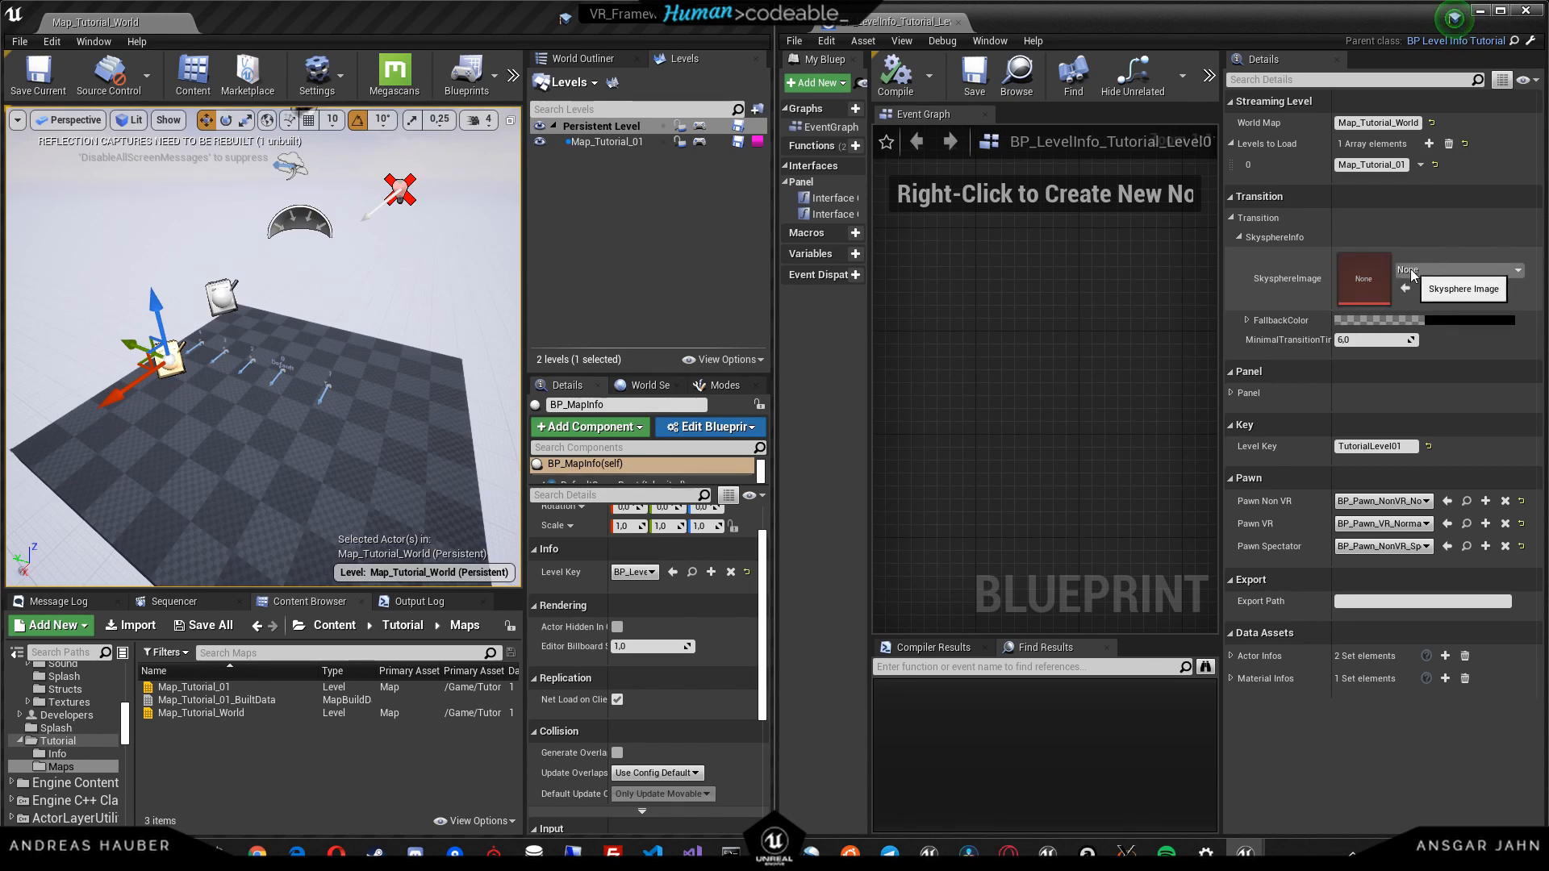
- Set the SkysphereInfo FallbackColor to a medium green with alpha 1.0 and compile the level info blueprint
left_click(1357, 319)
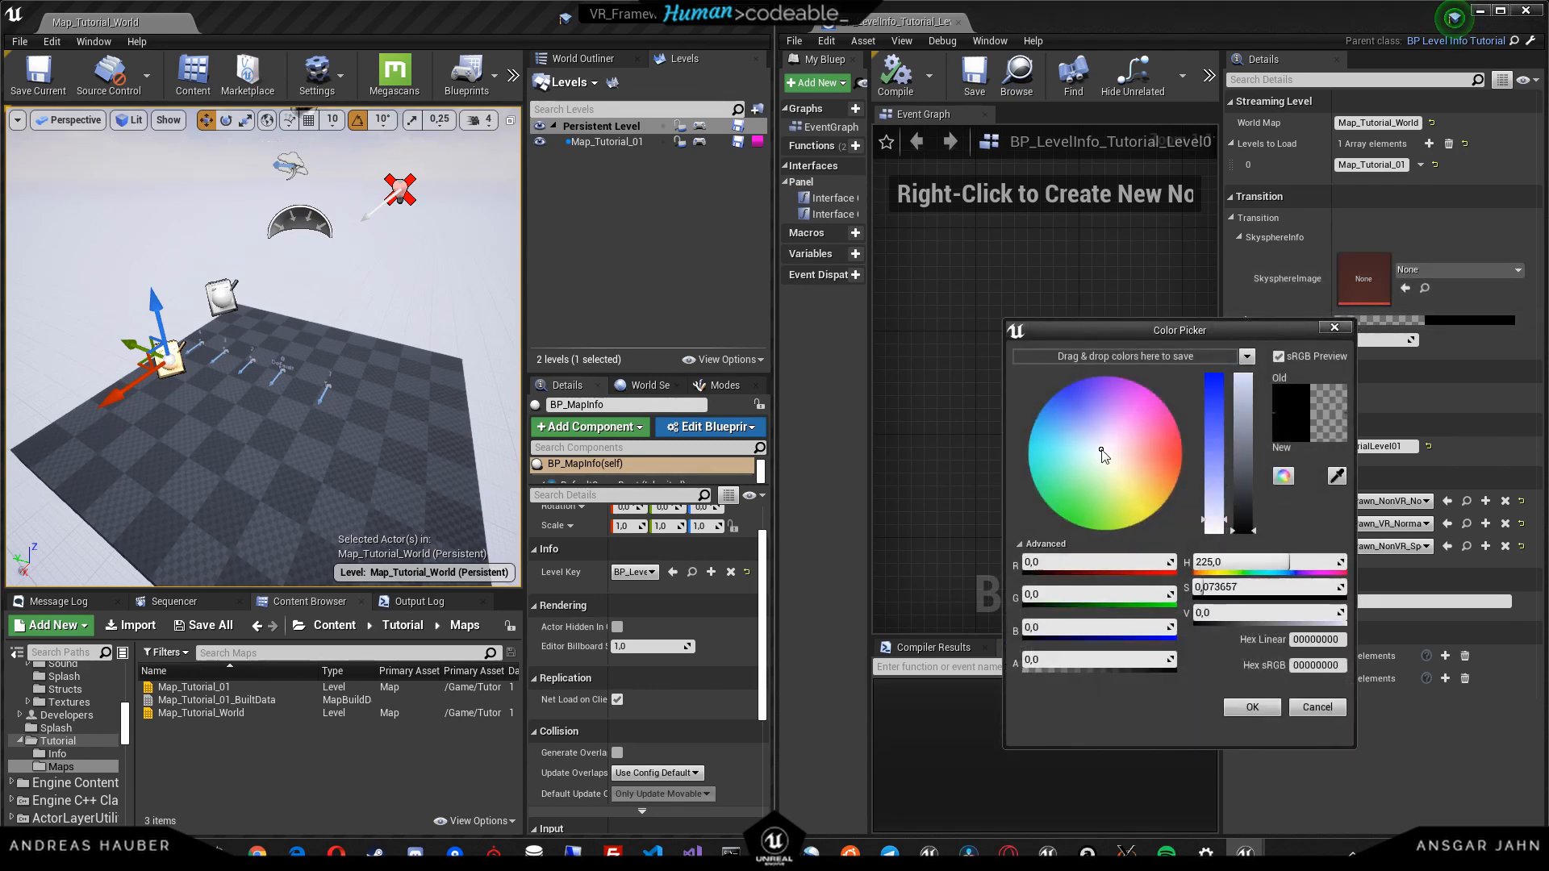
left_click(1067, 515)
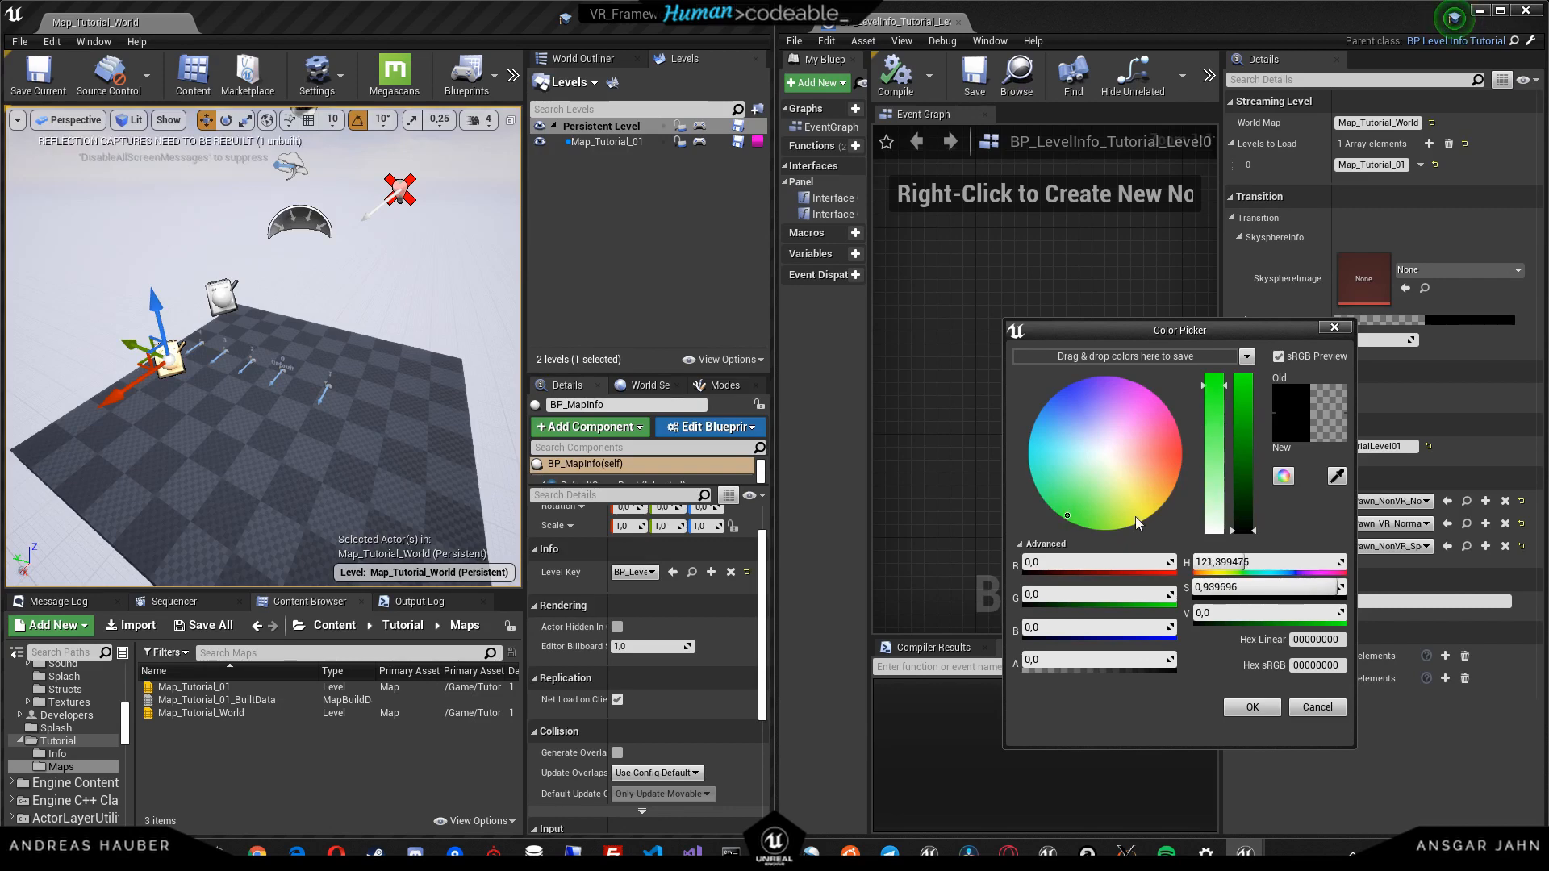
left_click_drag(1249, 524, 1288, 362)
left_click(1250, 707)
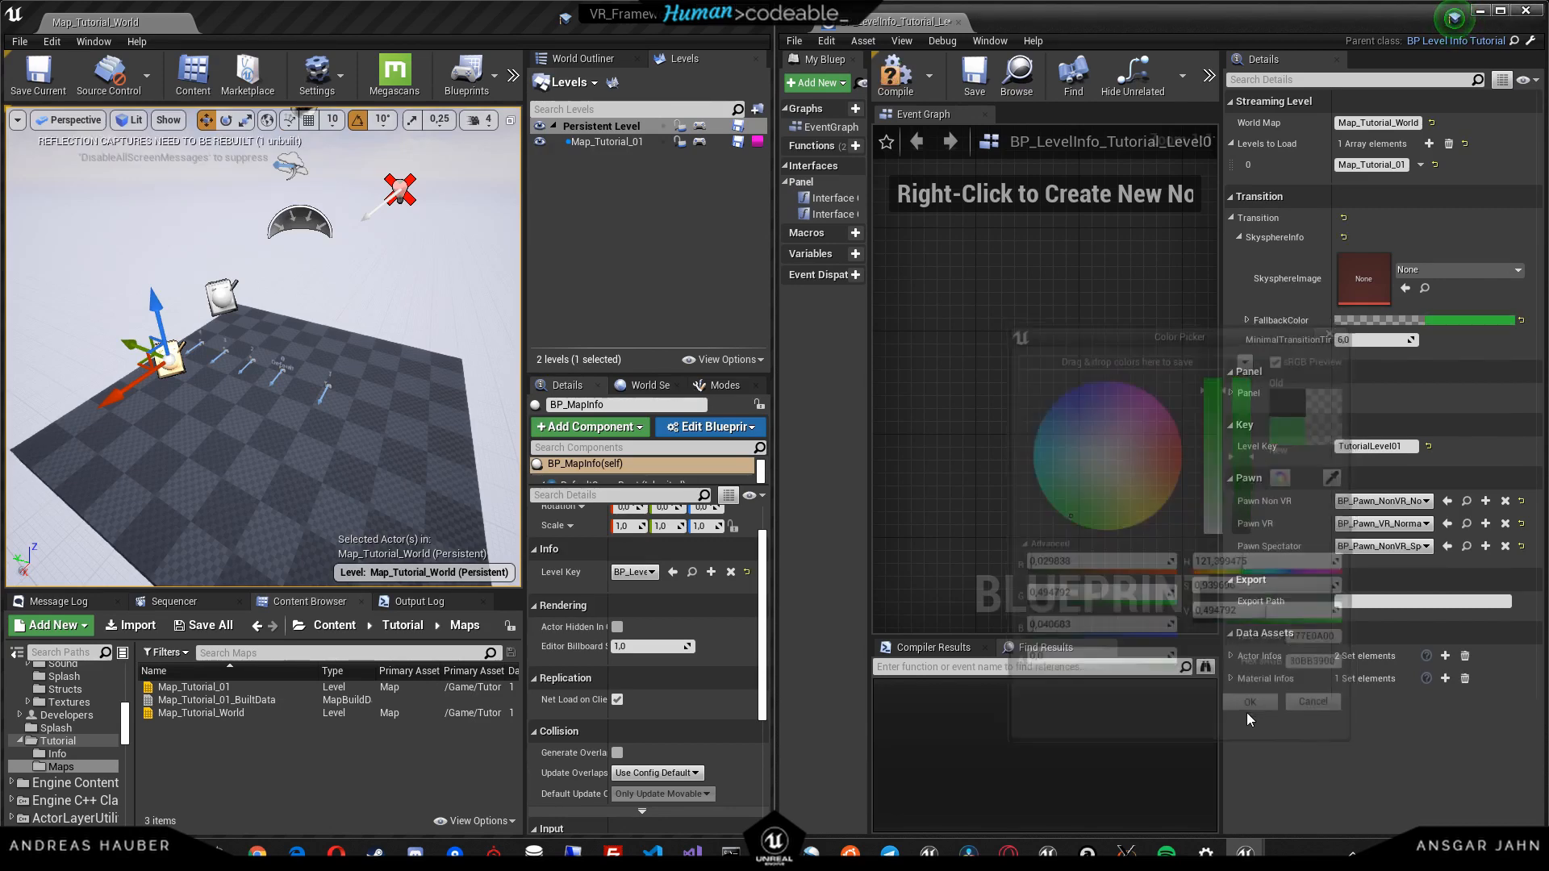
left_click(1370, 318)
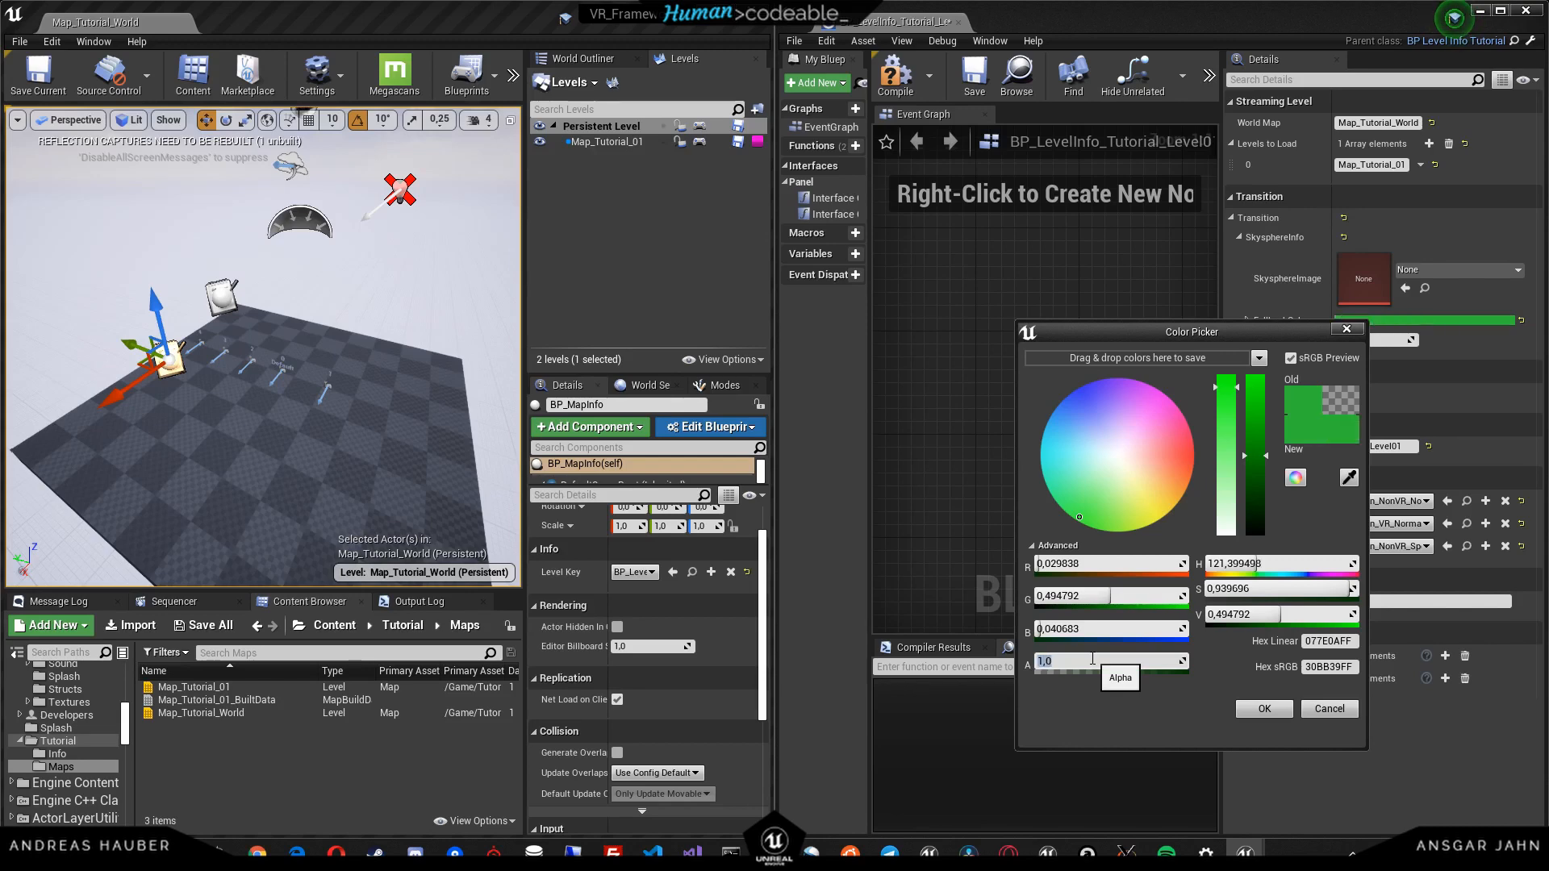
left_click(1265, 708)
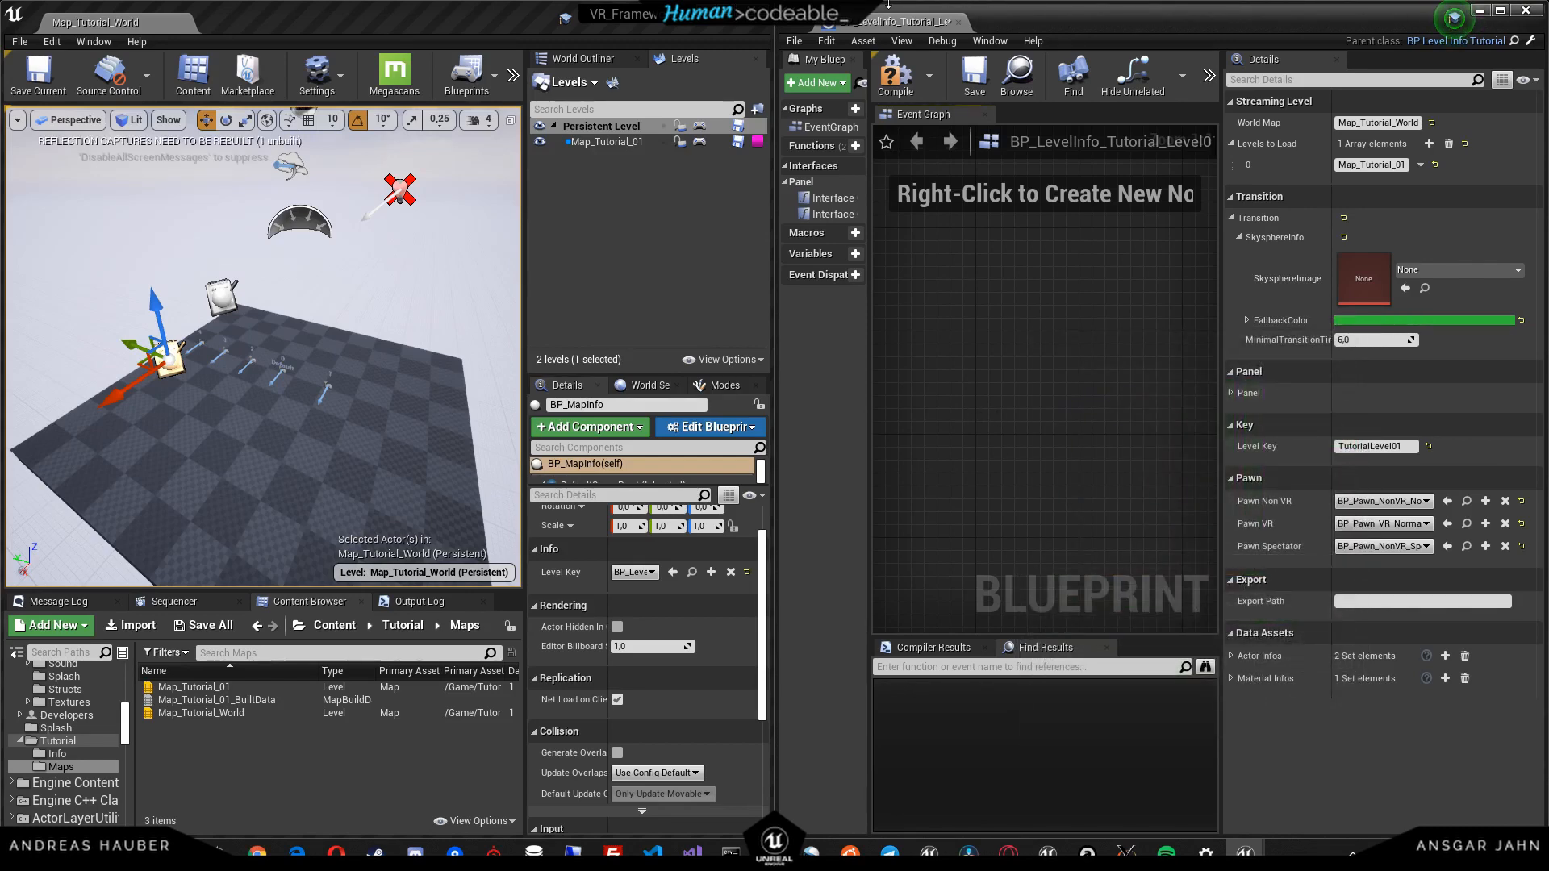
left_click(894, 77)
- Restore the level editor to full size and dock the BP_LevelInfo_Tutorial_Level01 window back into it as a tab
right_click_drag(484, 174, 504, 173)
left_click_drag(523, 185, 648, 177)
left_click(639, 73)
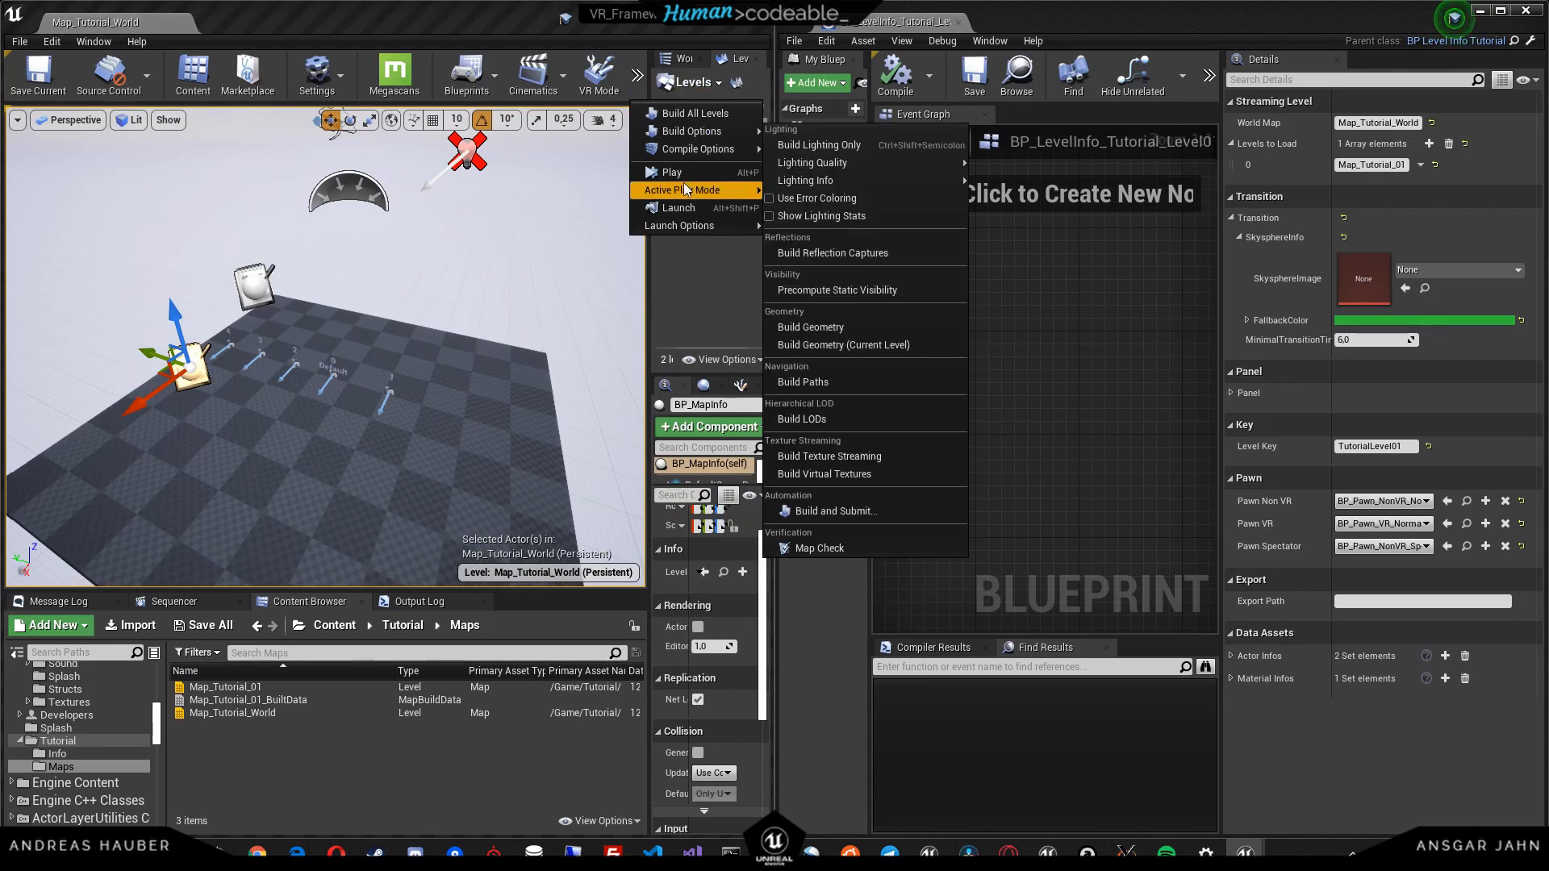
left_click(508, 18)
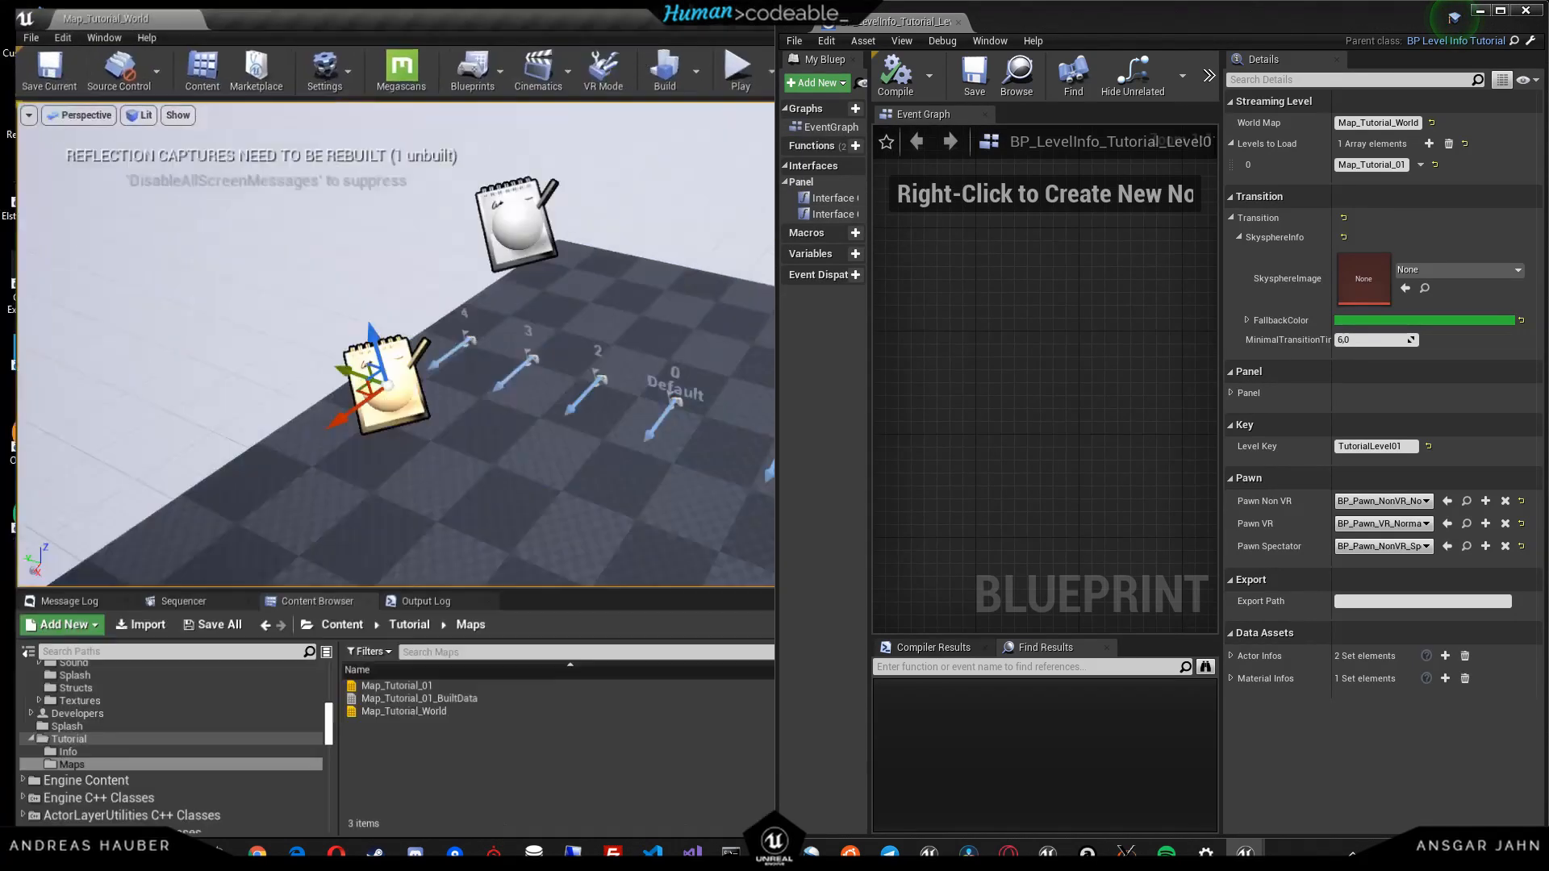
left_click_drag(891, 22, 263, 6)
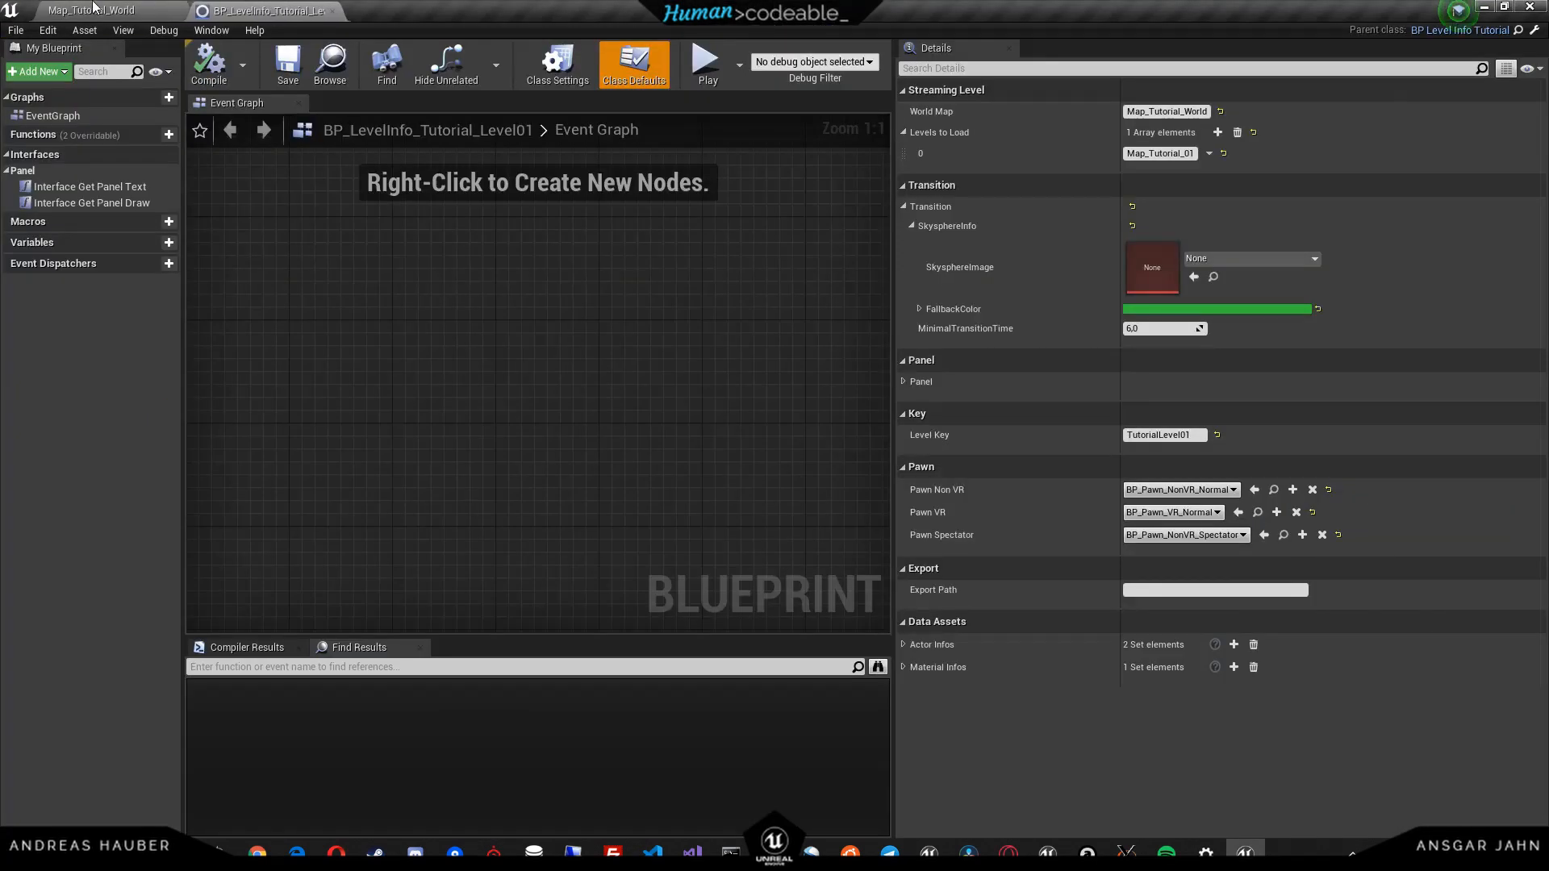
- Return to Map_Tutorial_World and play it in the viewport to test the level transition, giving the game mouse control
left_click(91, 10)
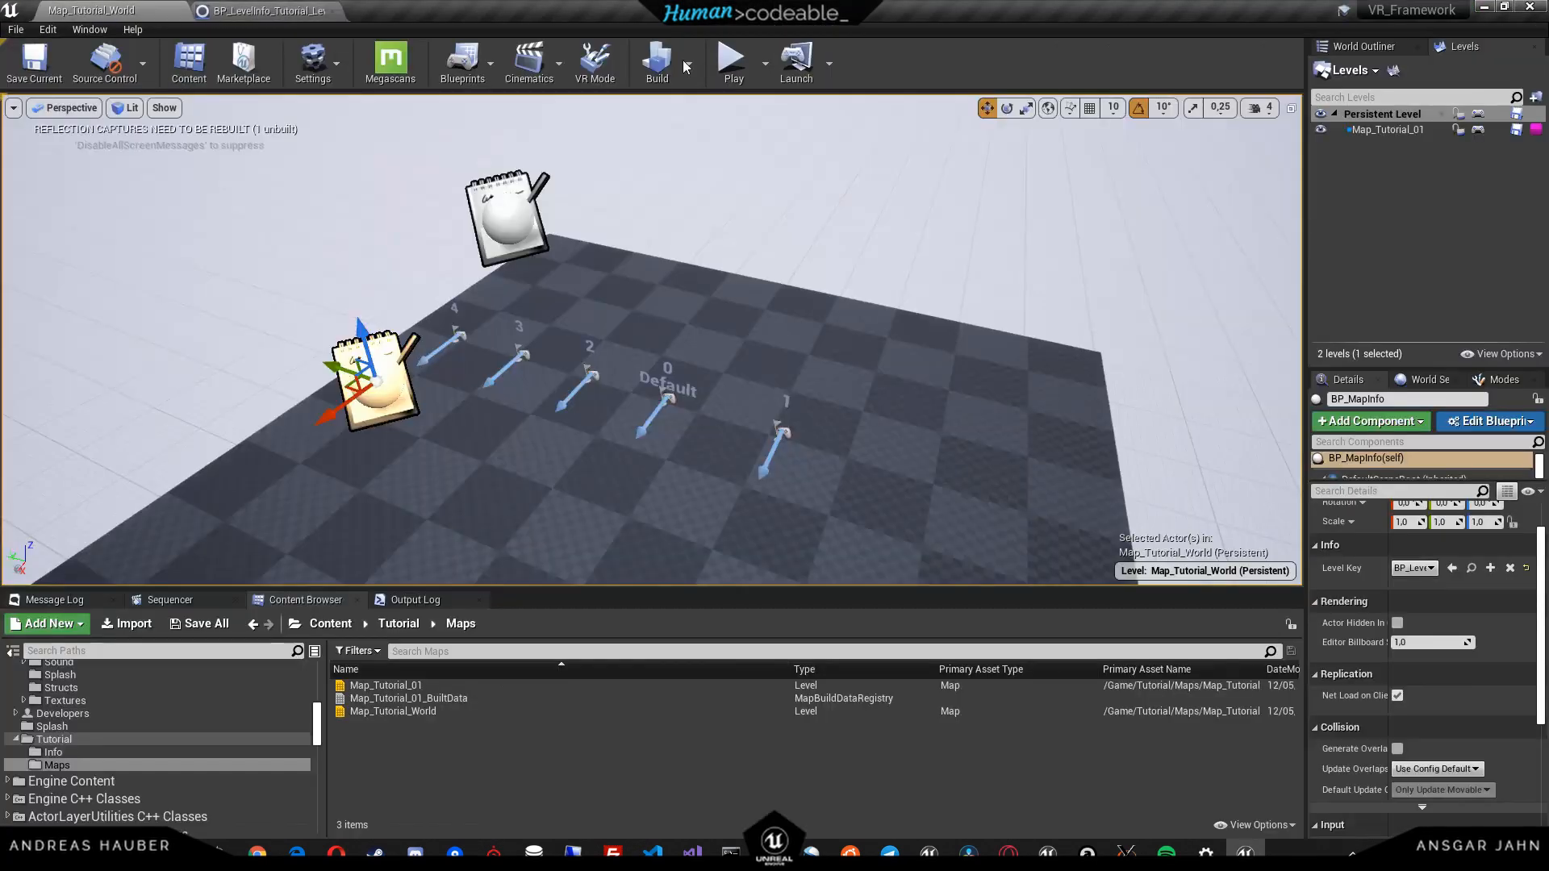
left_click(740, 68)
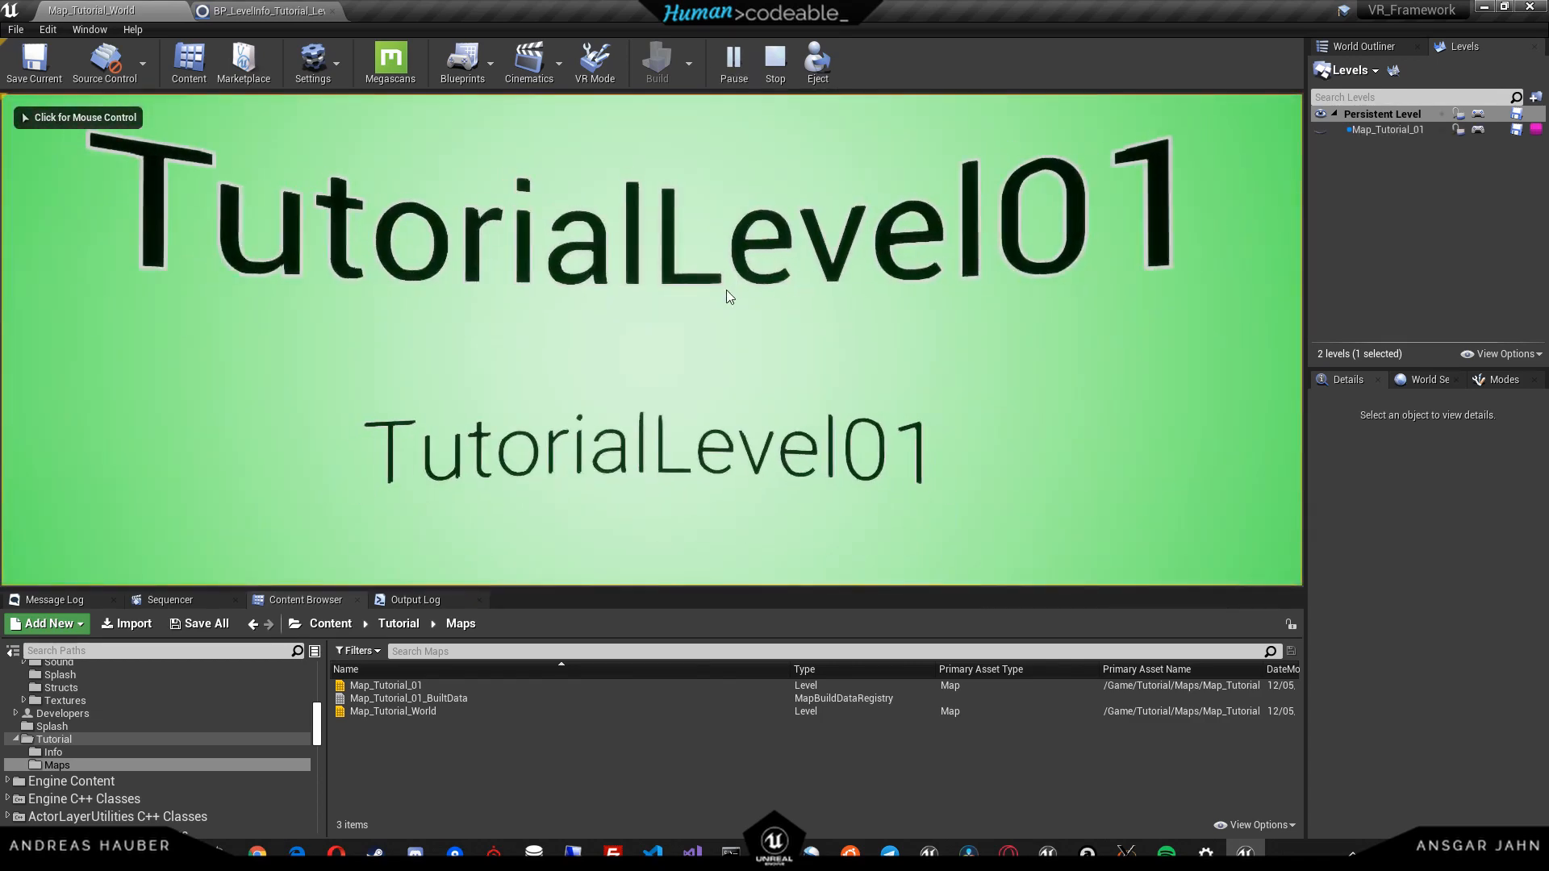
left_click(726, 294)
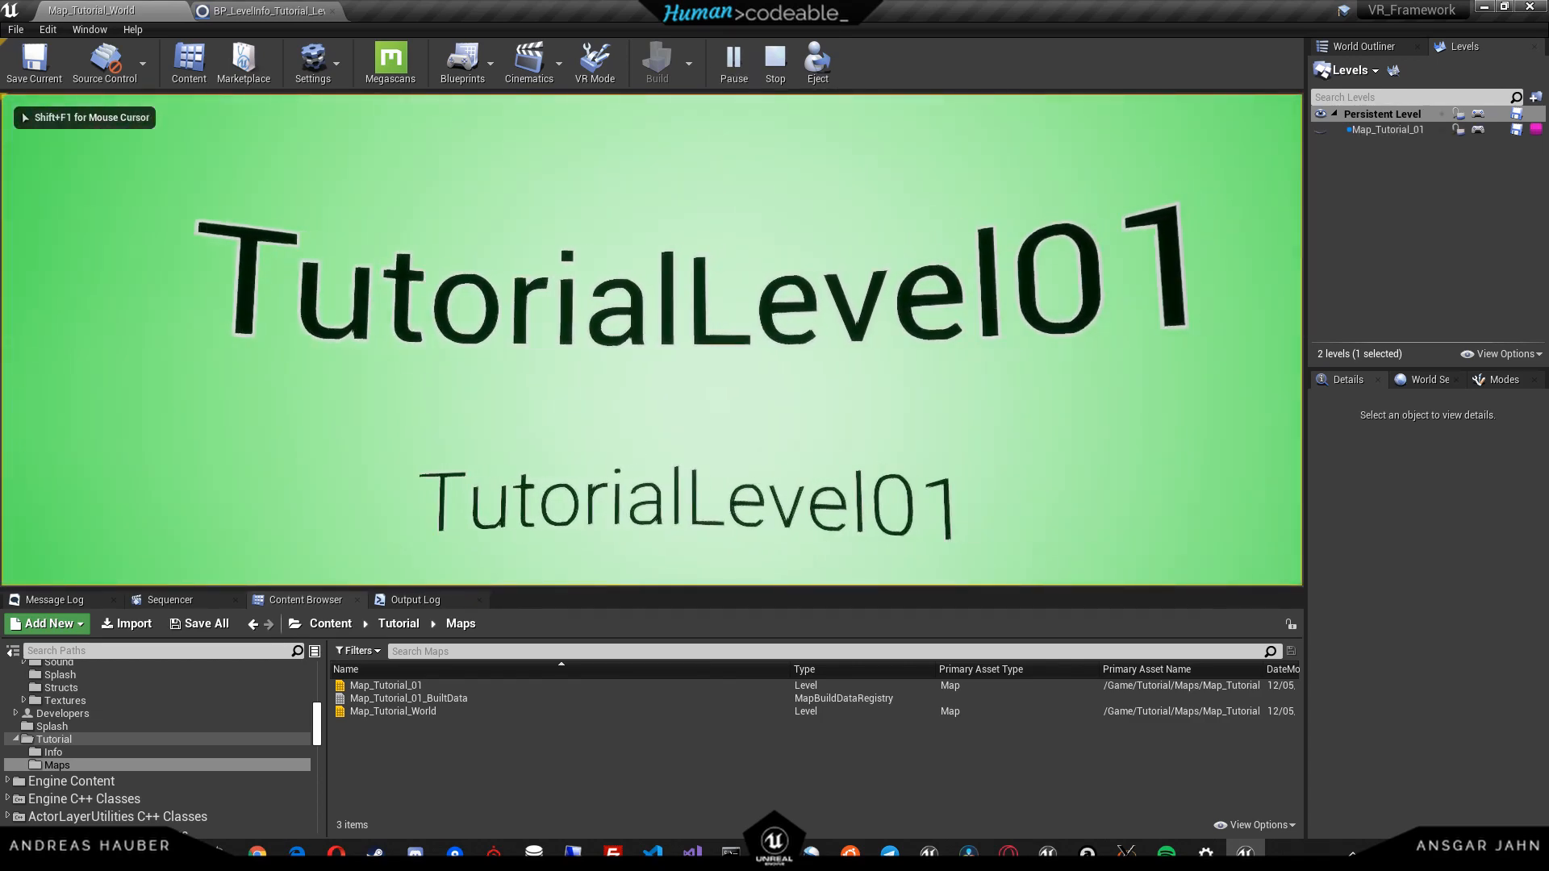